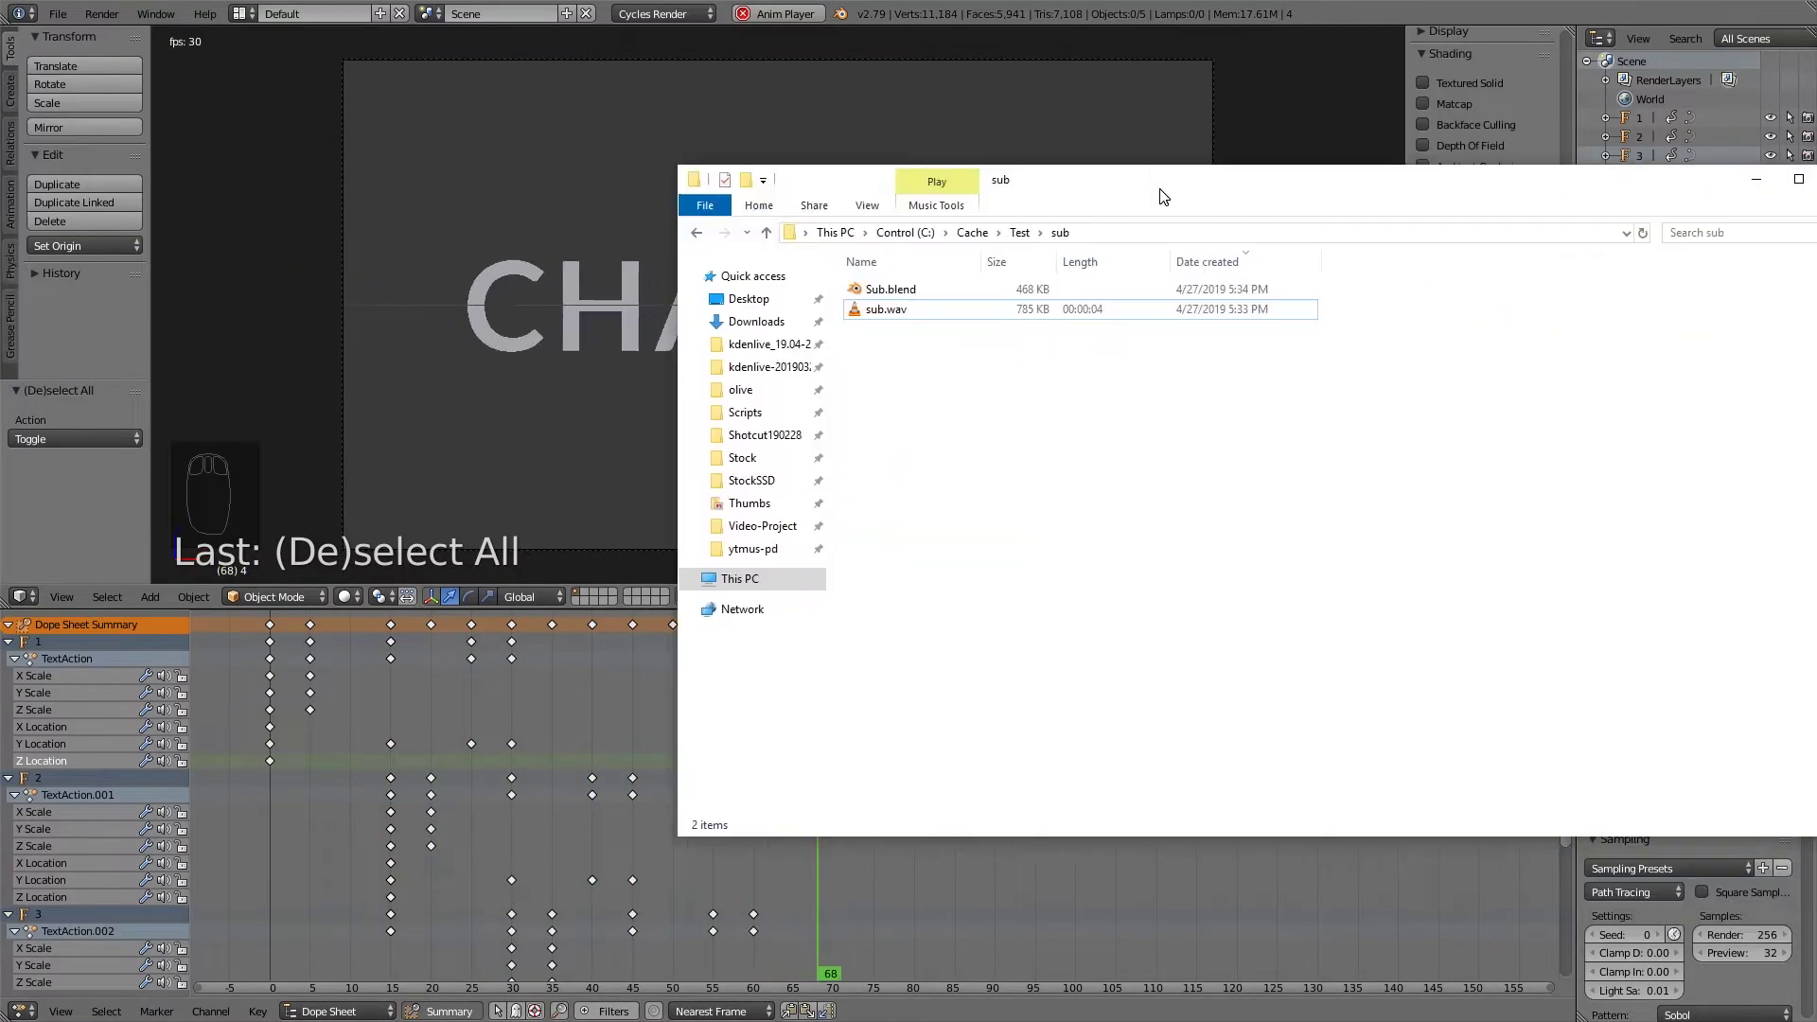
Play sub.wav in the media player while Blender's text animation keeps running.
left_click_drag(1163, 196, 1152, 225)
double_click(875, 339)
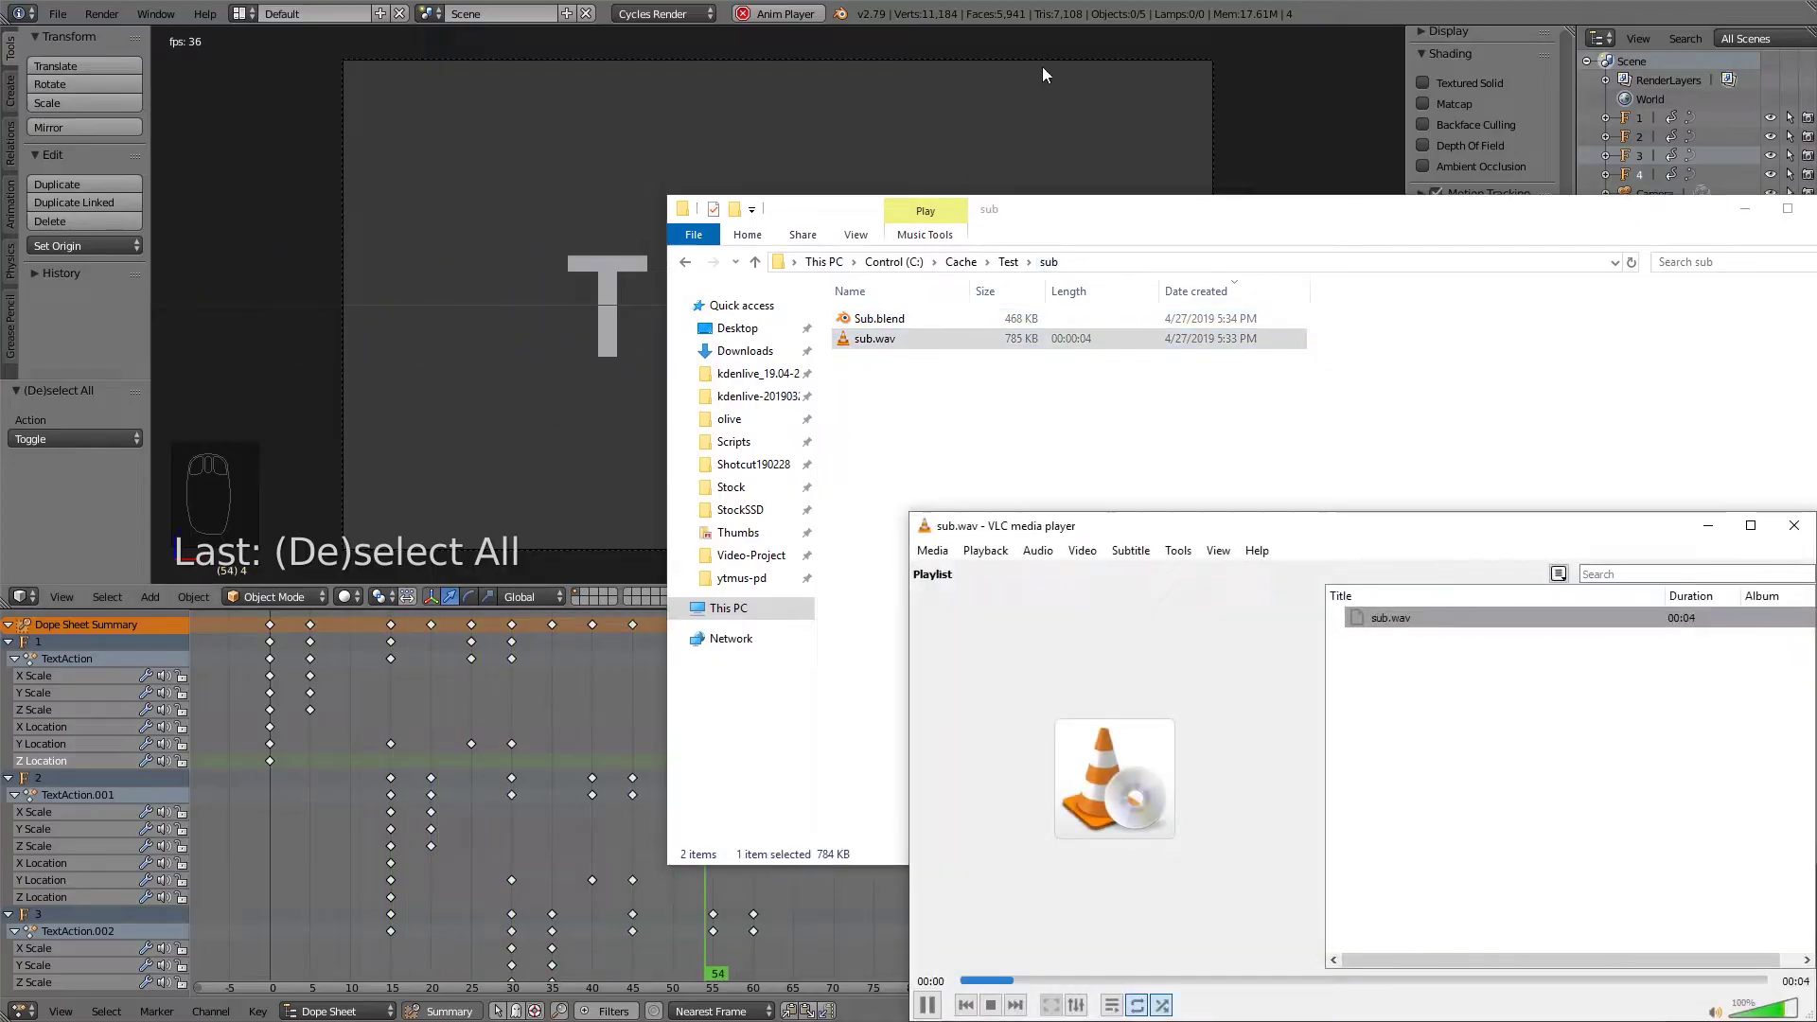
left_click(1190, 13)
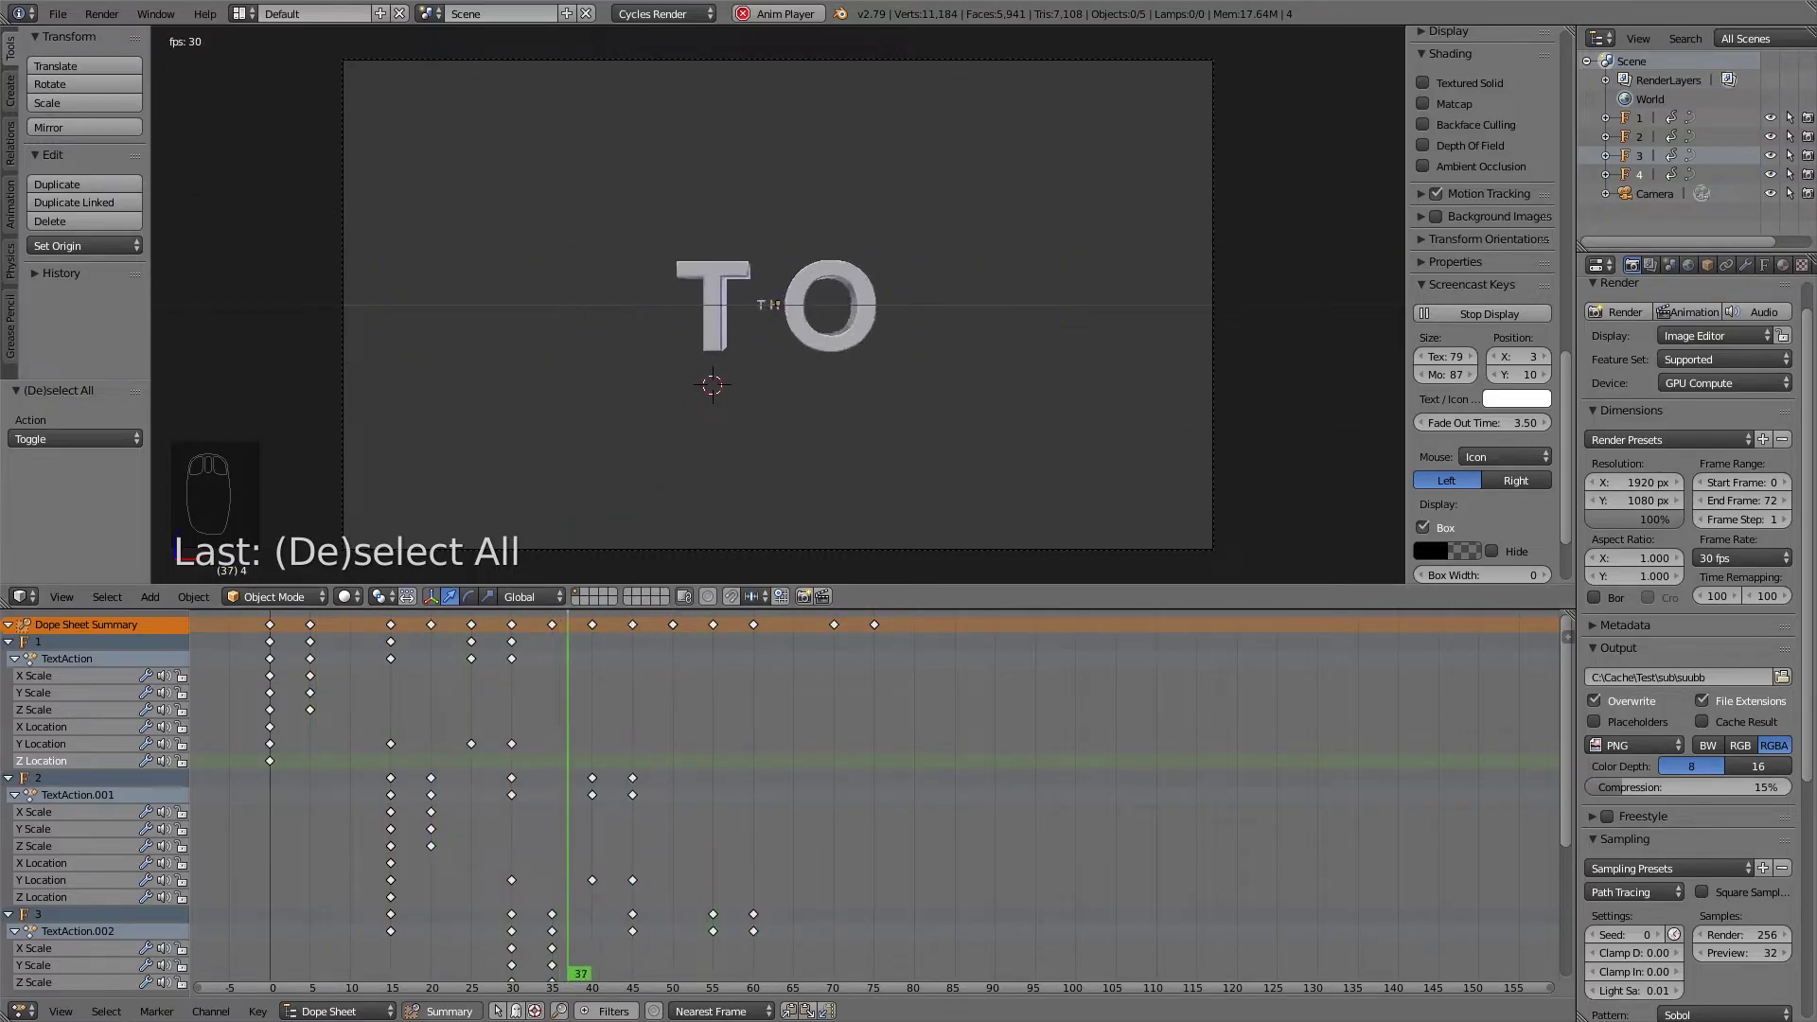
Return to Blender and stop the text animation at frame 46, on THIS.
key("alt+Tab")
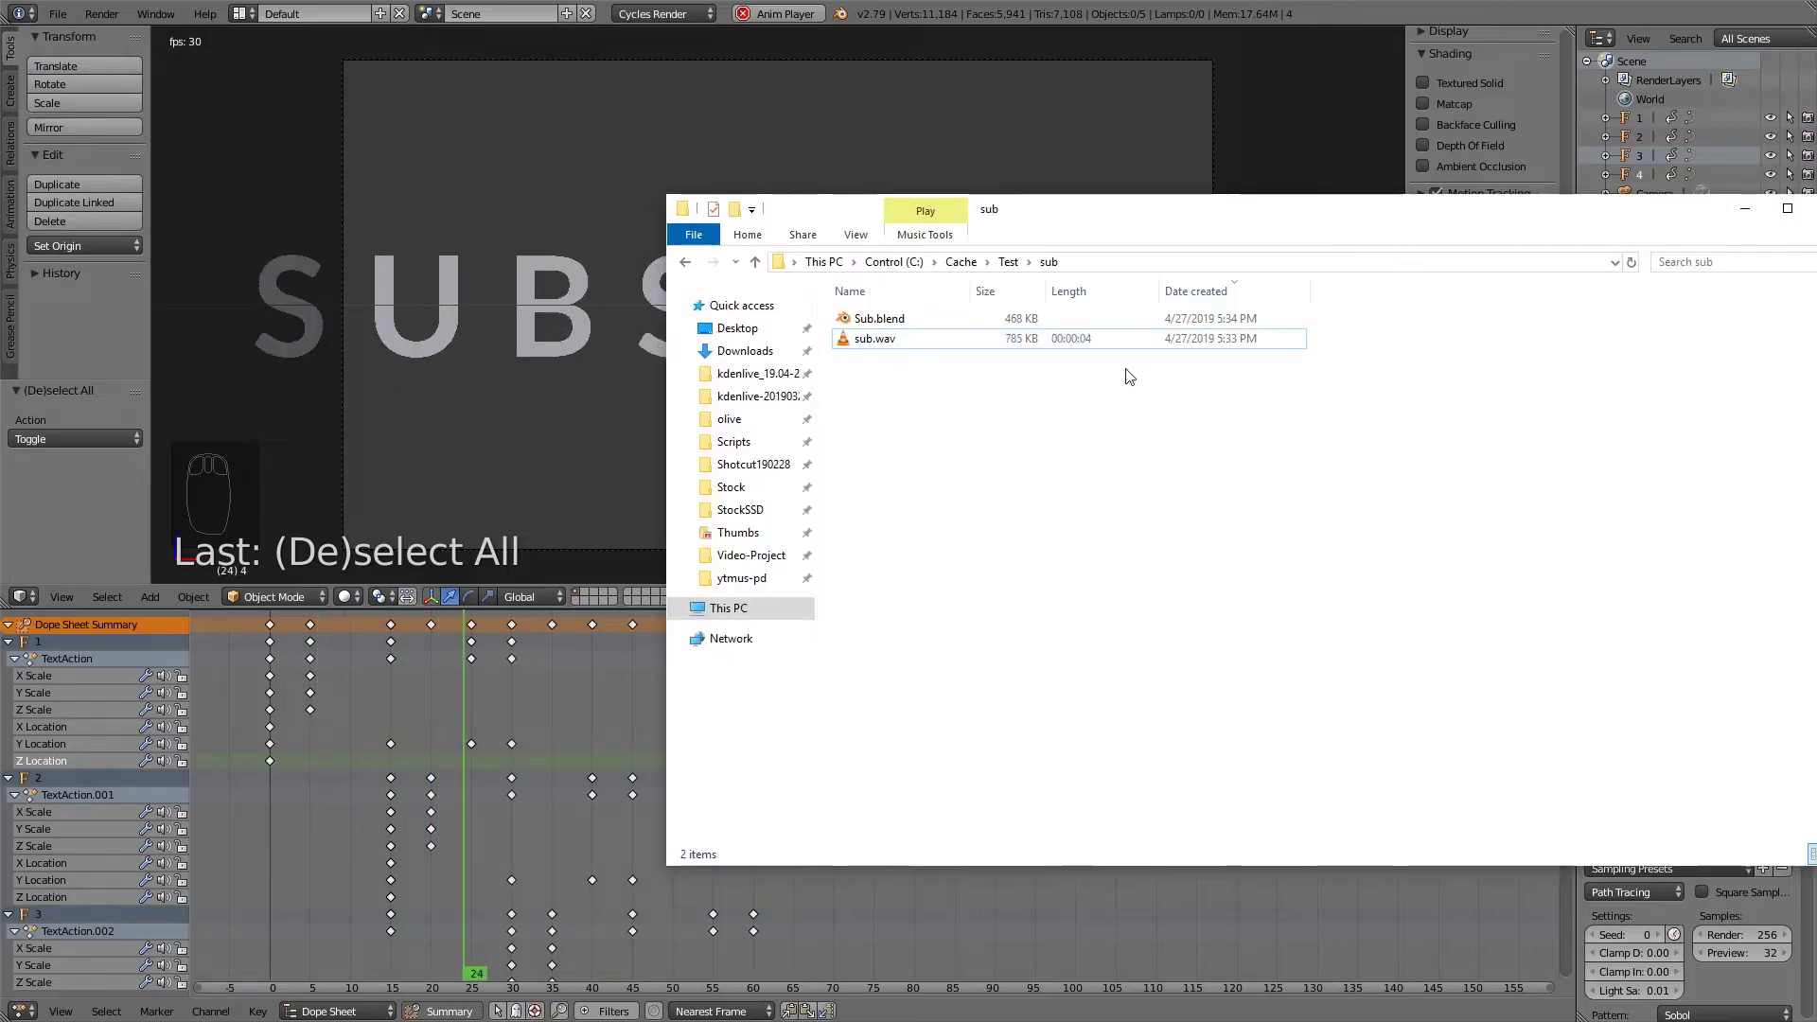
left_click(917, 342)
left_click(438, 235)
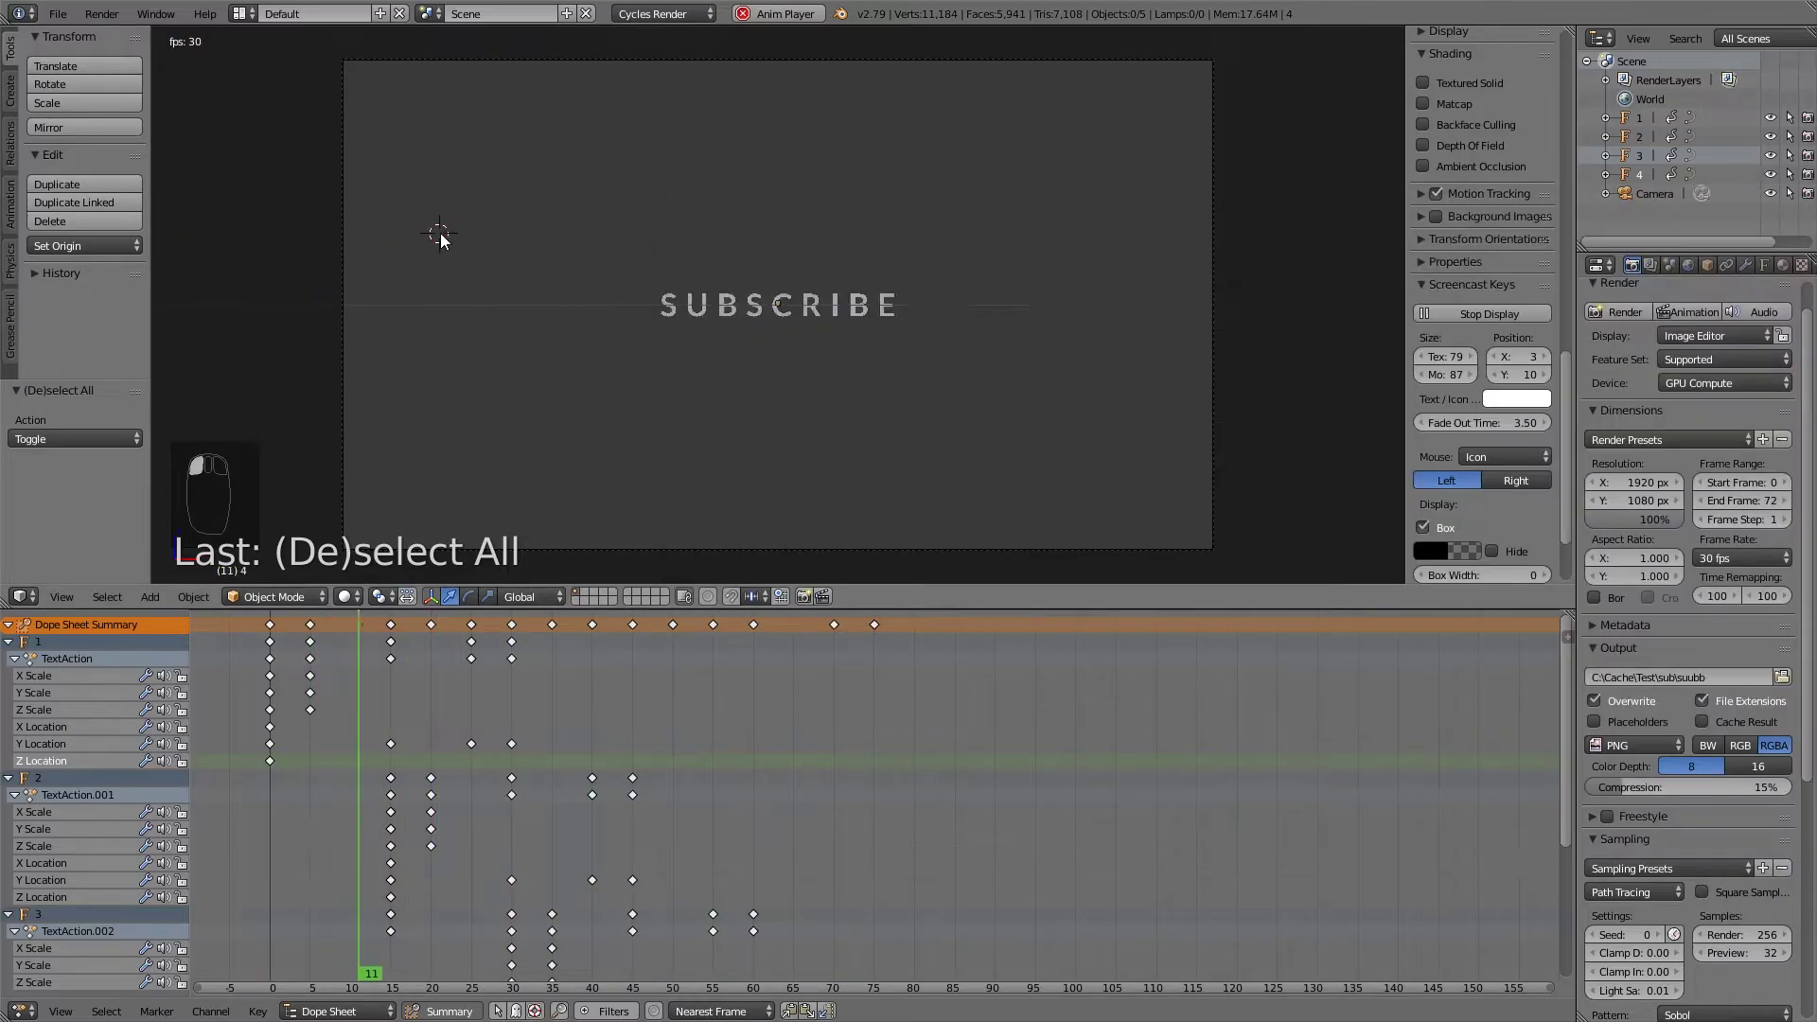
key("alt+a")
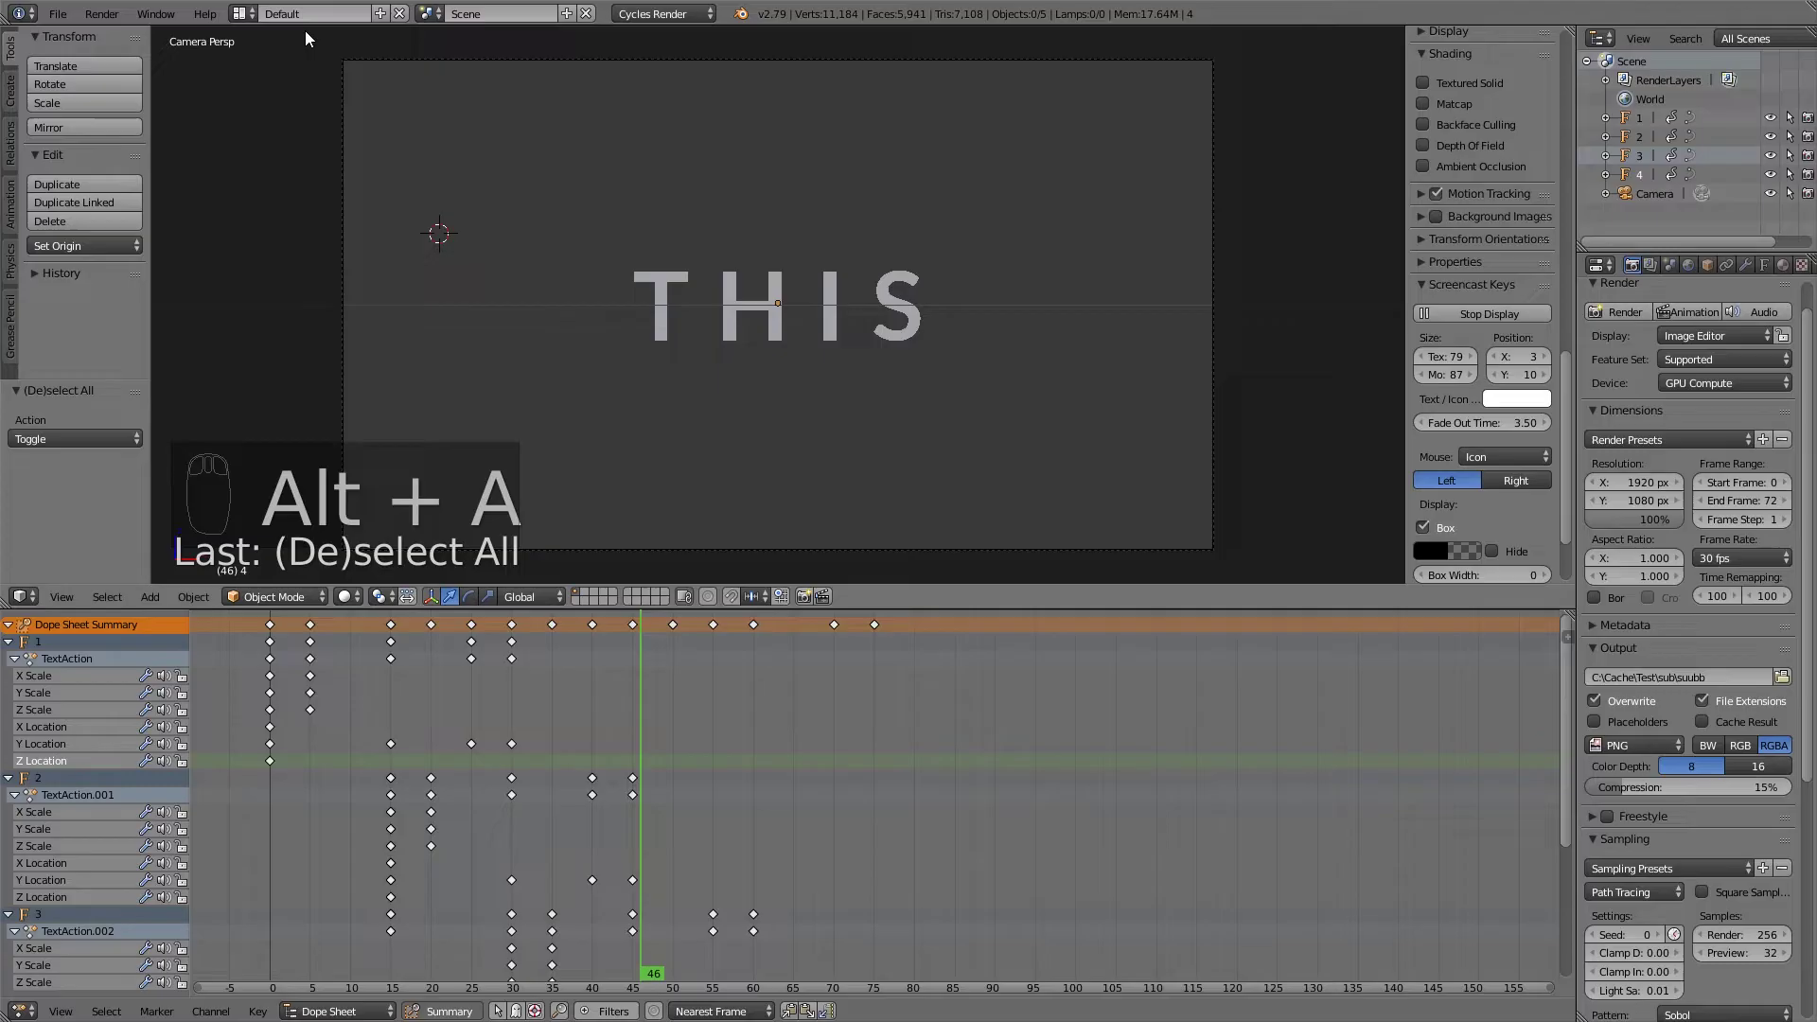
Switch to the Video Editing layout and drop sub.wav into the sequencer as a strip at frame 46.
left_click(242, 15)
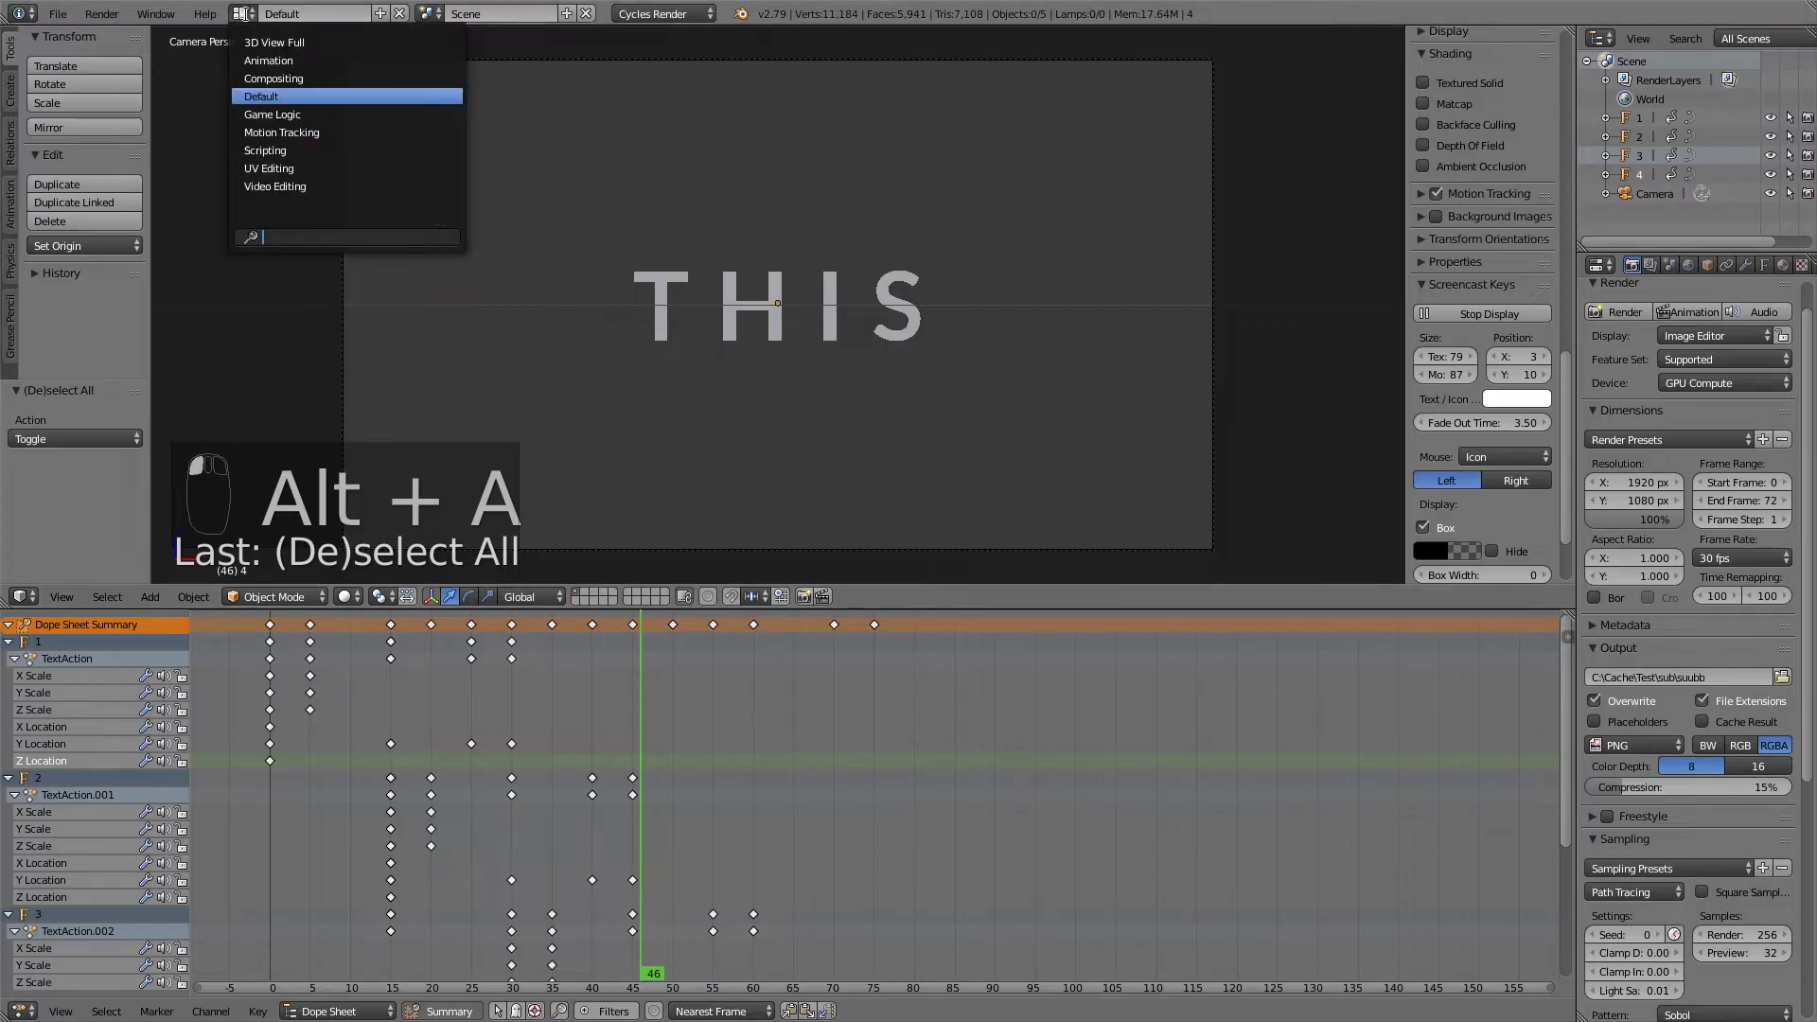
left_click(297, 186)
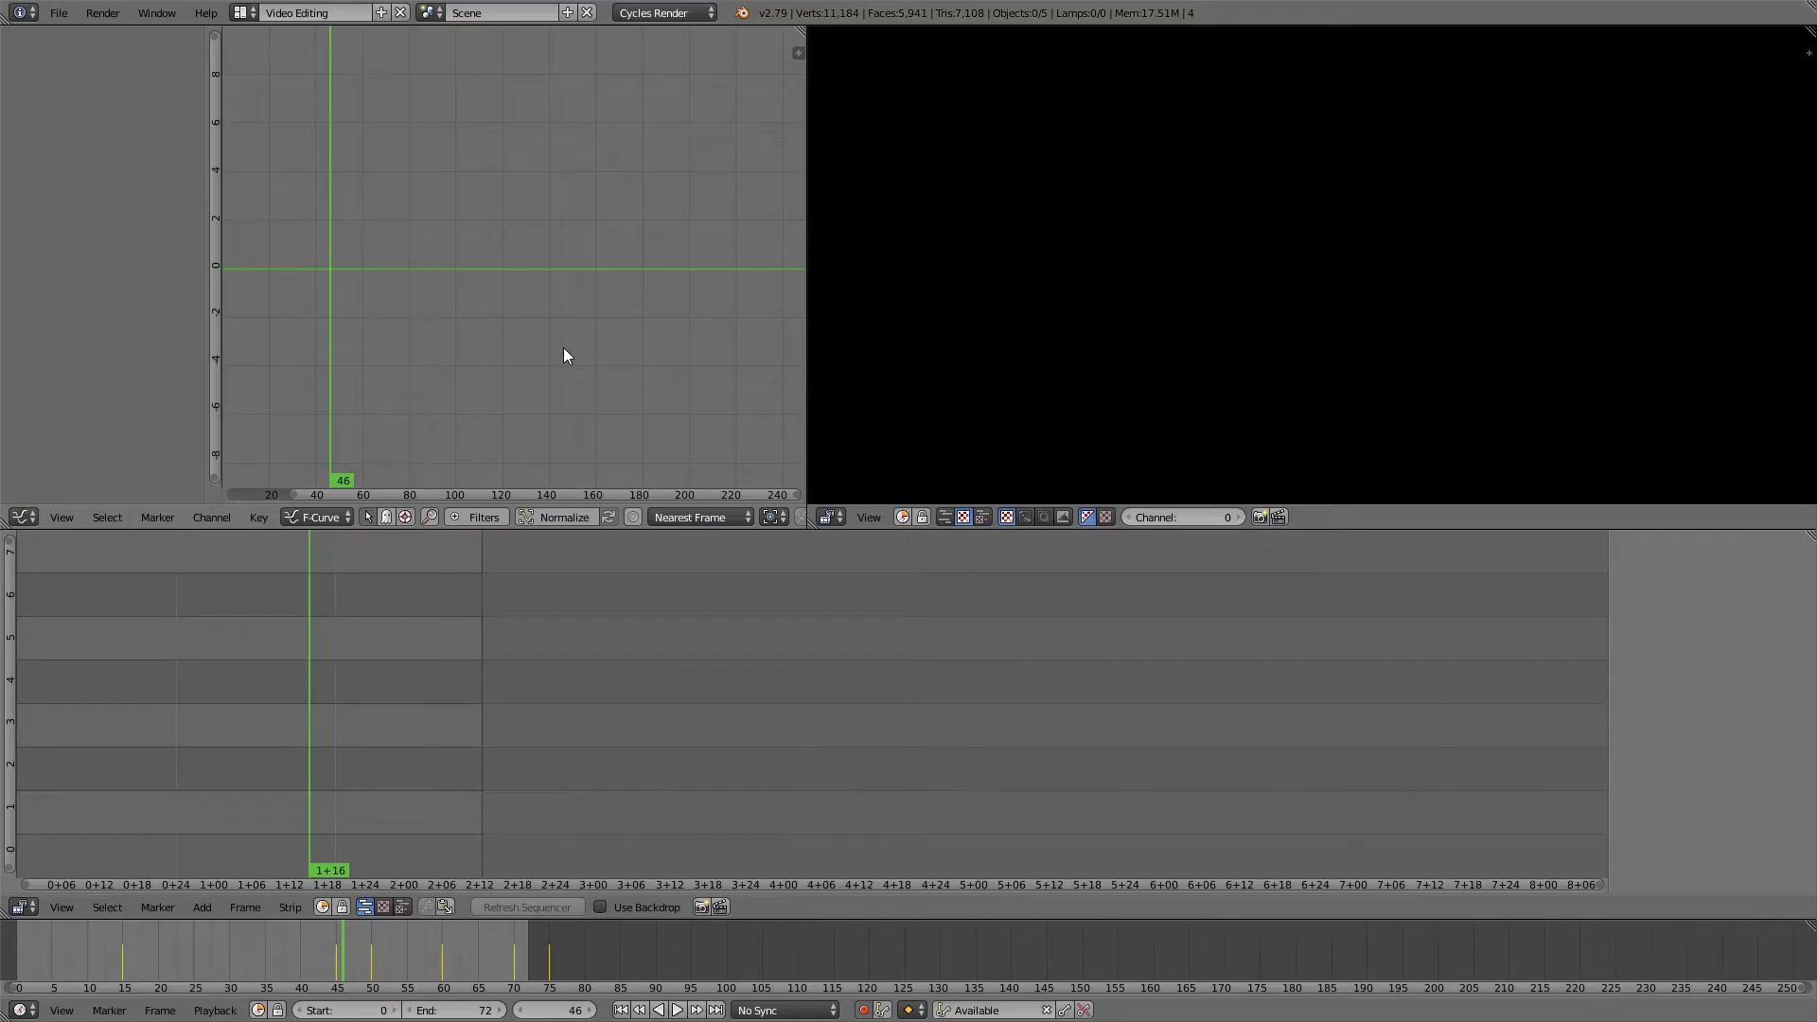
key("alt+Tab")
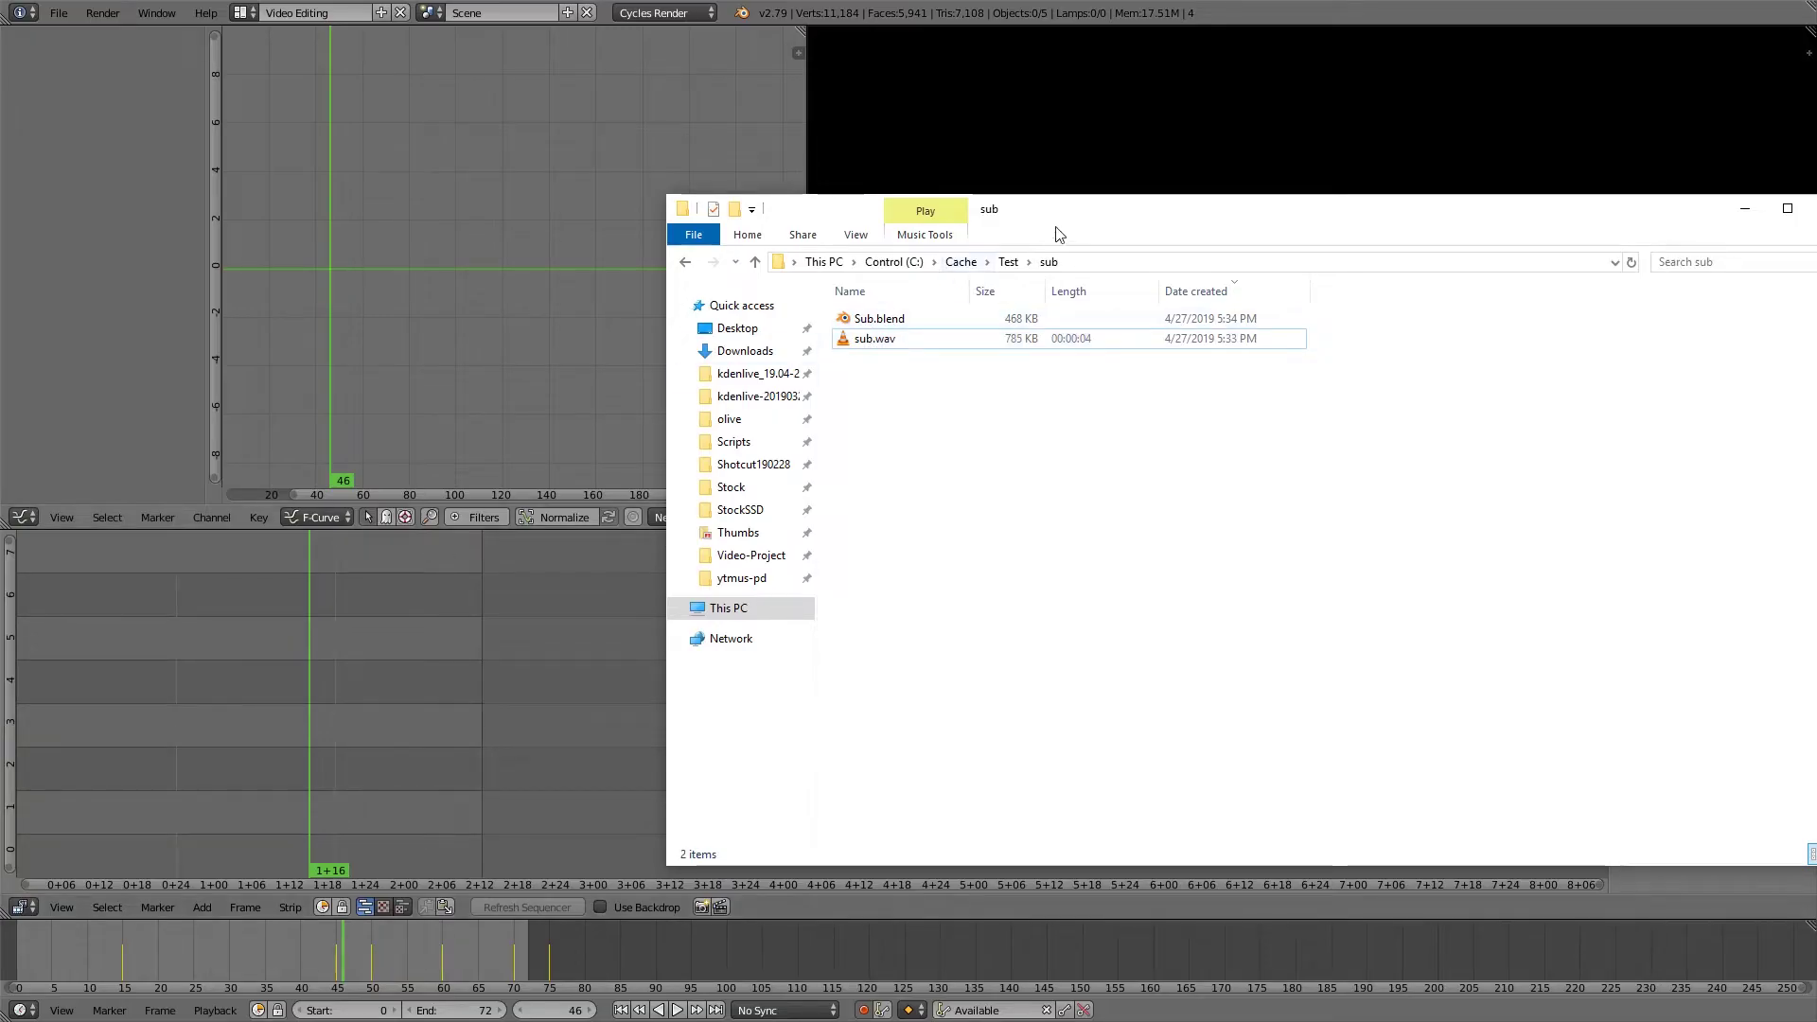
left_click_drag(1058, 233, 933, 307)
left_click(758, 413)
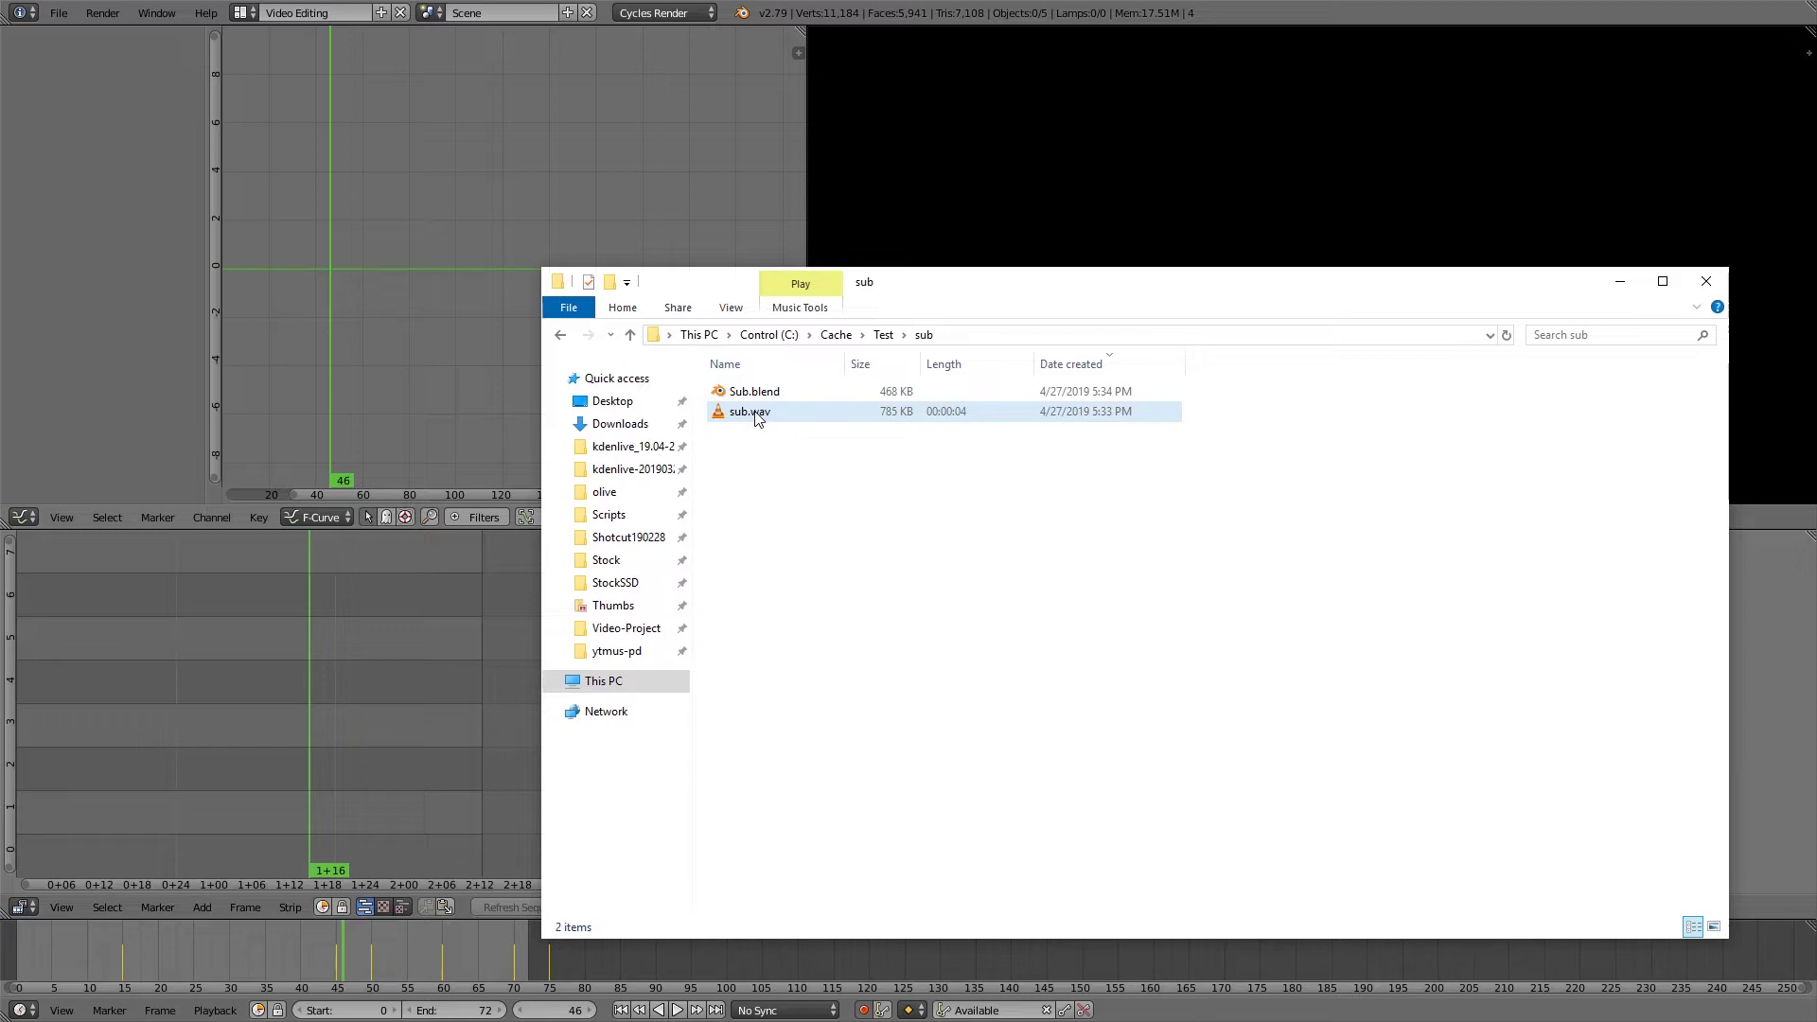
left_click_drag(757, 417, 406, 550)
left_click_drag(275, 668, 293, 672)
key("shift+alt+a")
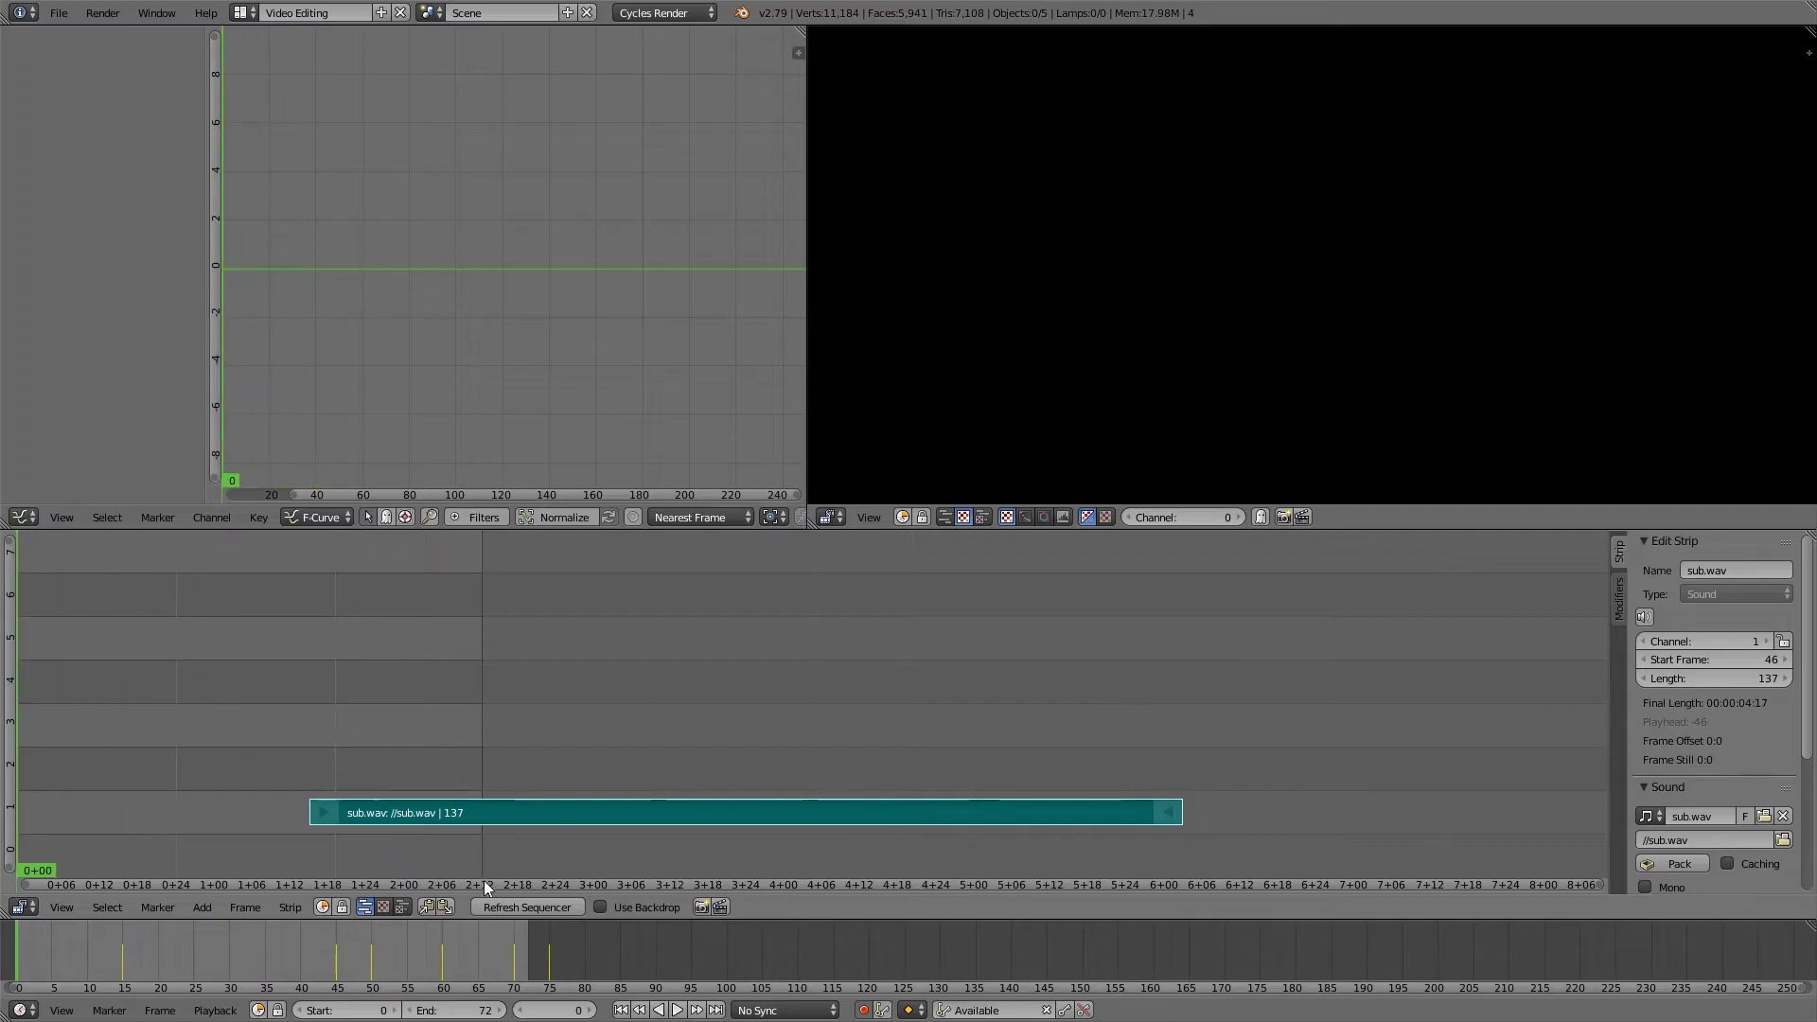
Slide the sub.wav strip from frame 46 to frame 0 and play from the beginning.
key("Return")
left_click_drag(410, 809, 265, 805)
key("g")
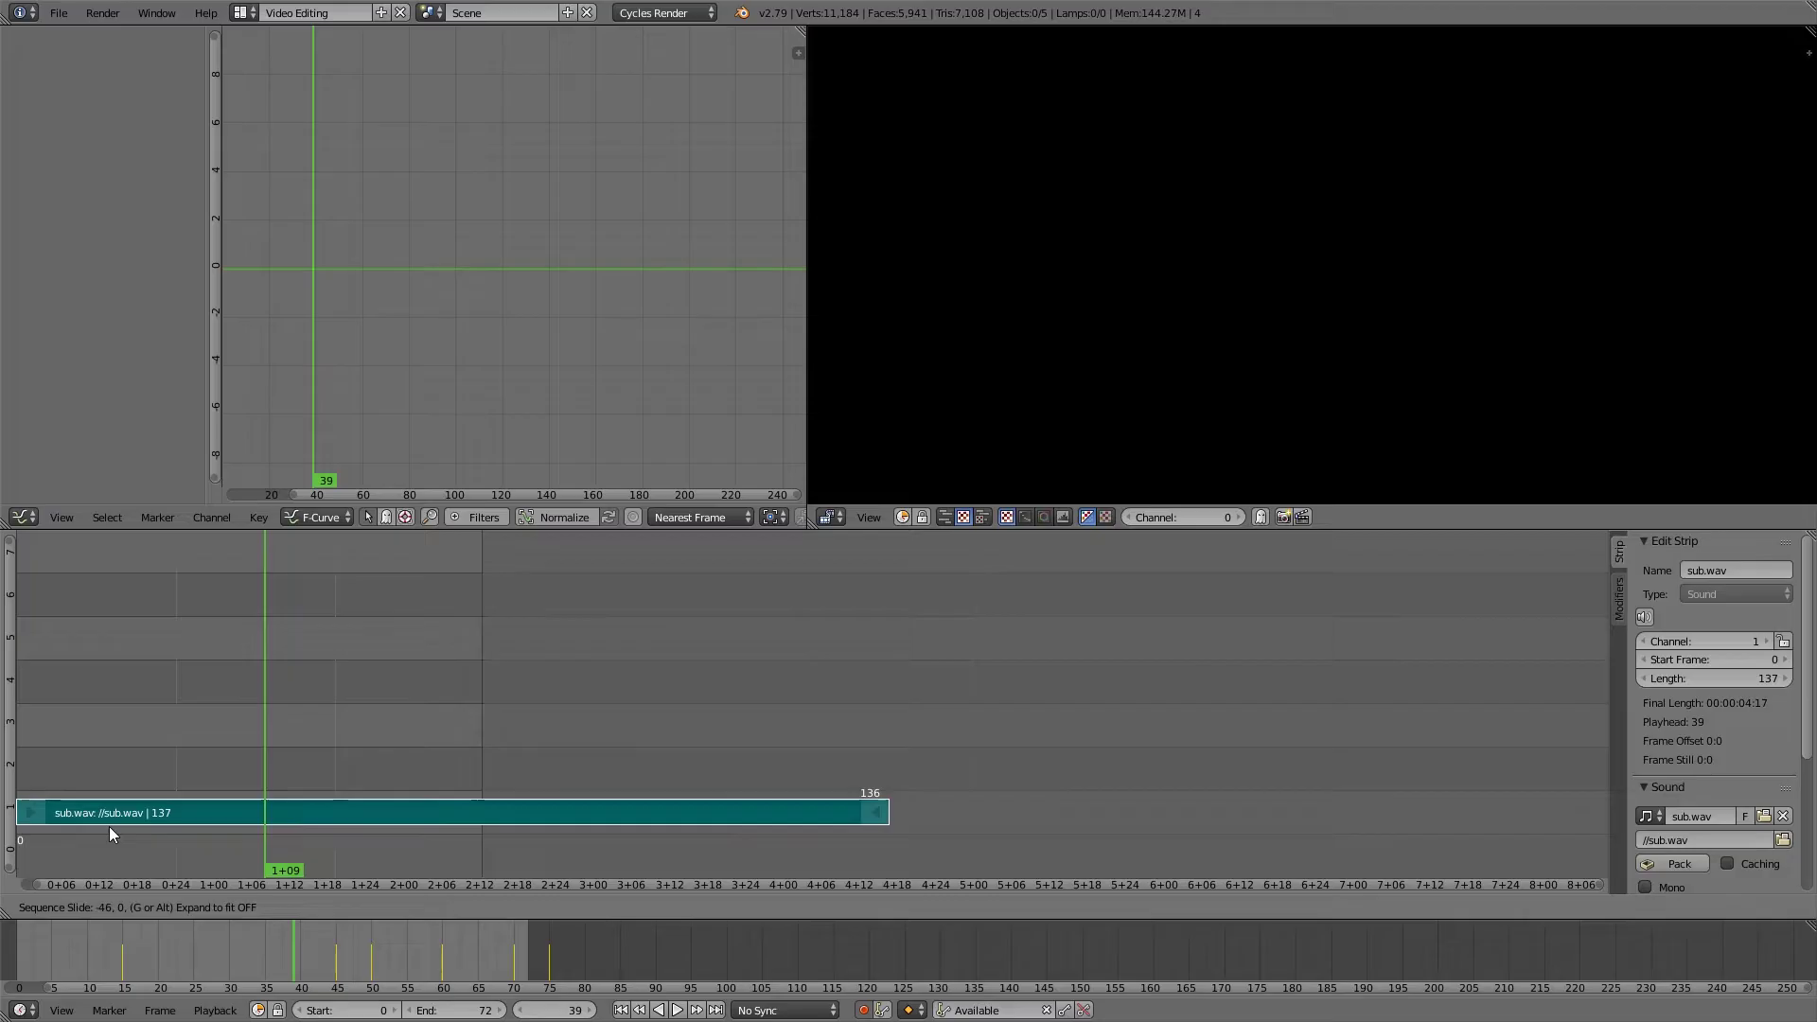
left_click(109, 827)
key("shift+Left")
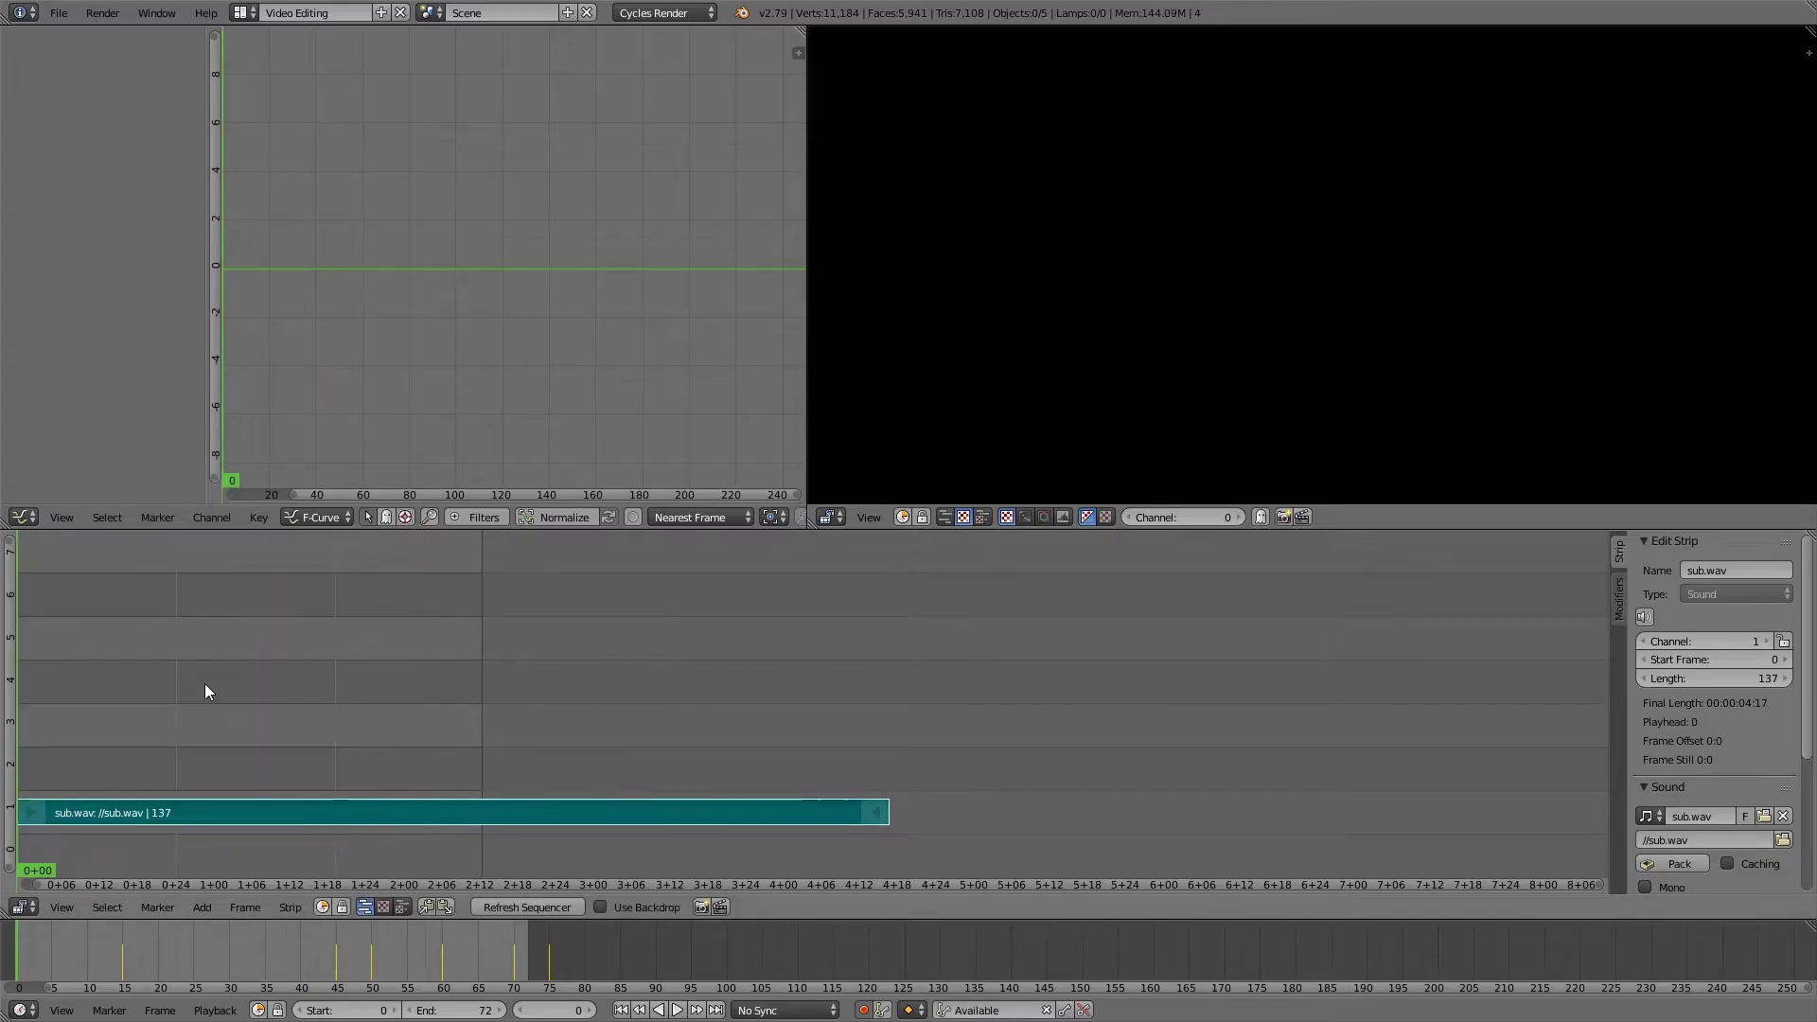
key("alt+a")
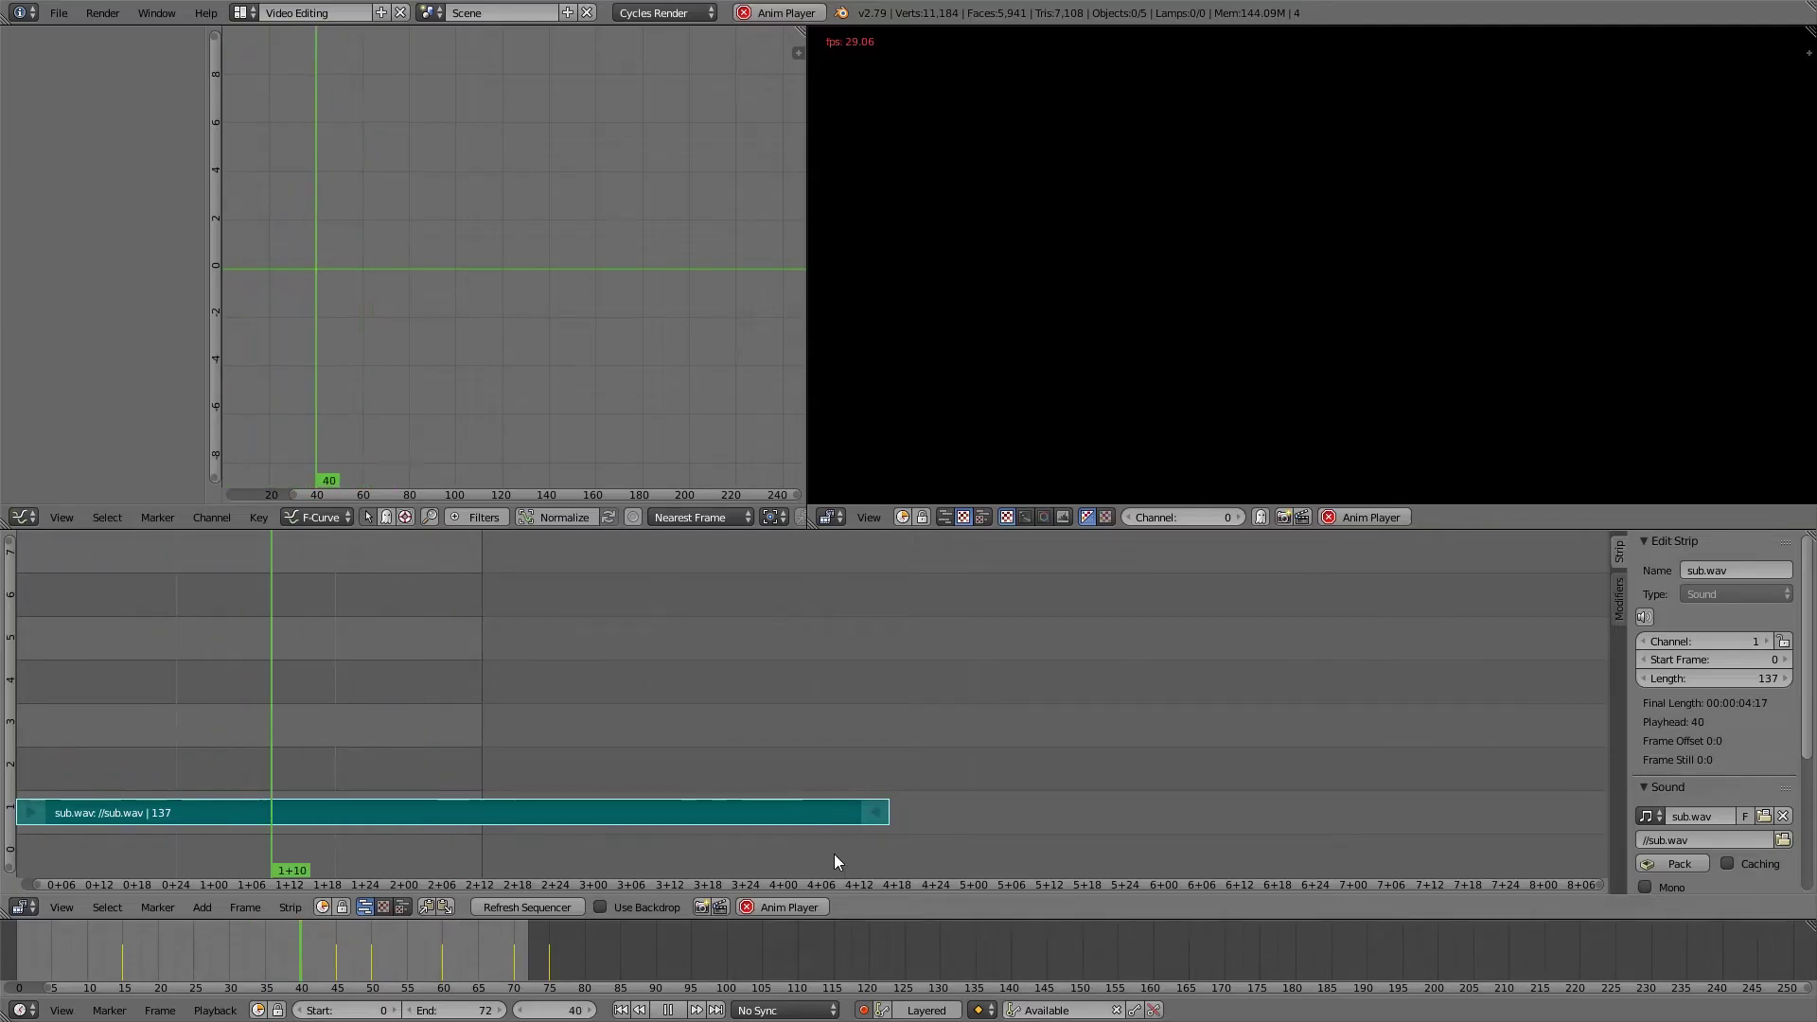
Set the scene End frame to 136 and stop playback at frame 91.
mouse_move(454, 1010)
left_mouse_down()
mouse_move(507, 1010)
mouse_move(460, 1015)
left_mouse_up()
left_click(461, 1010)
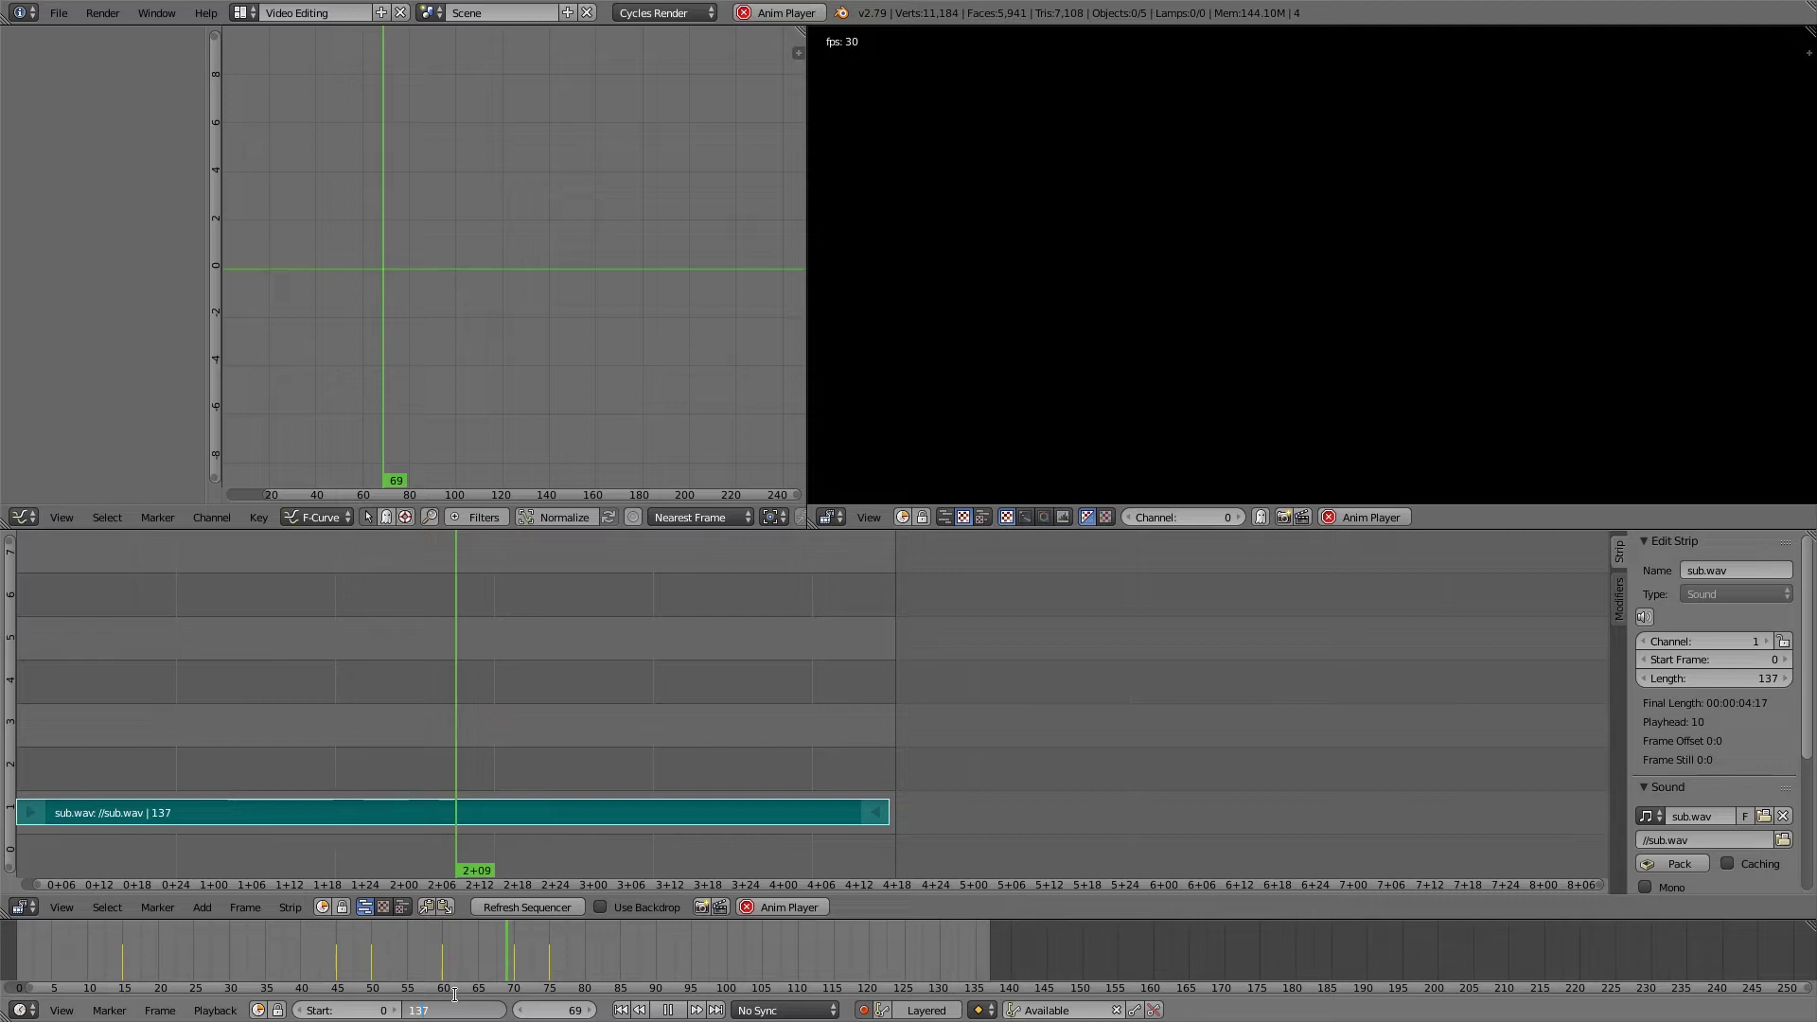
type("135")
key("Return")
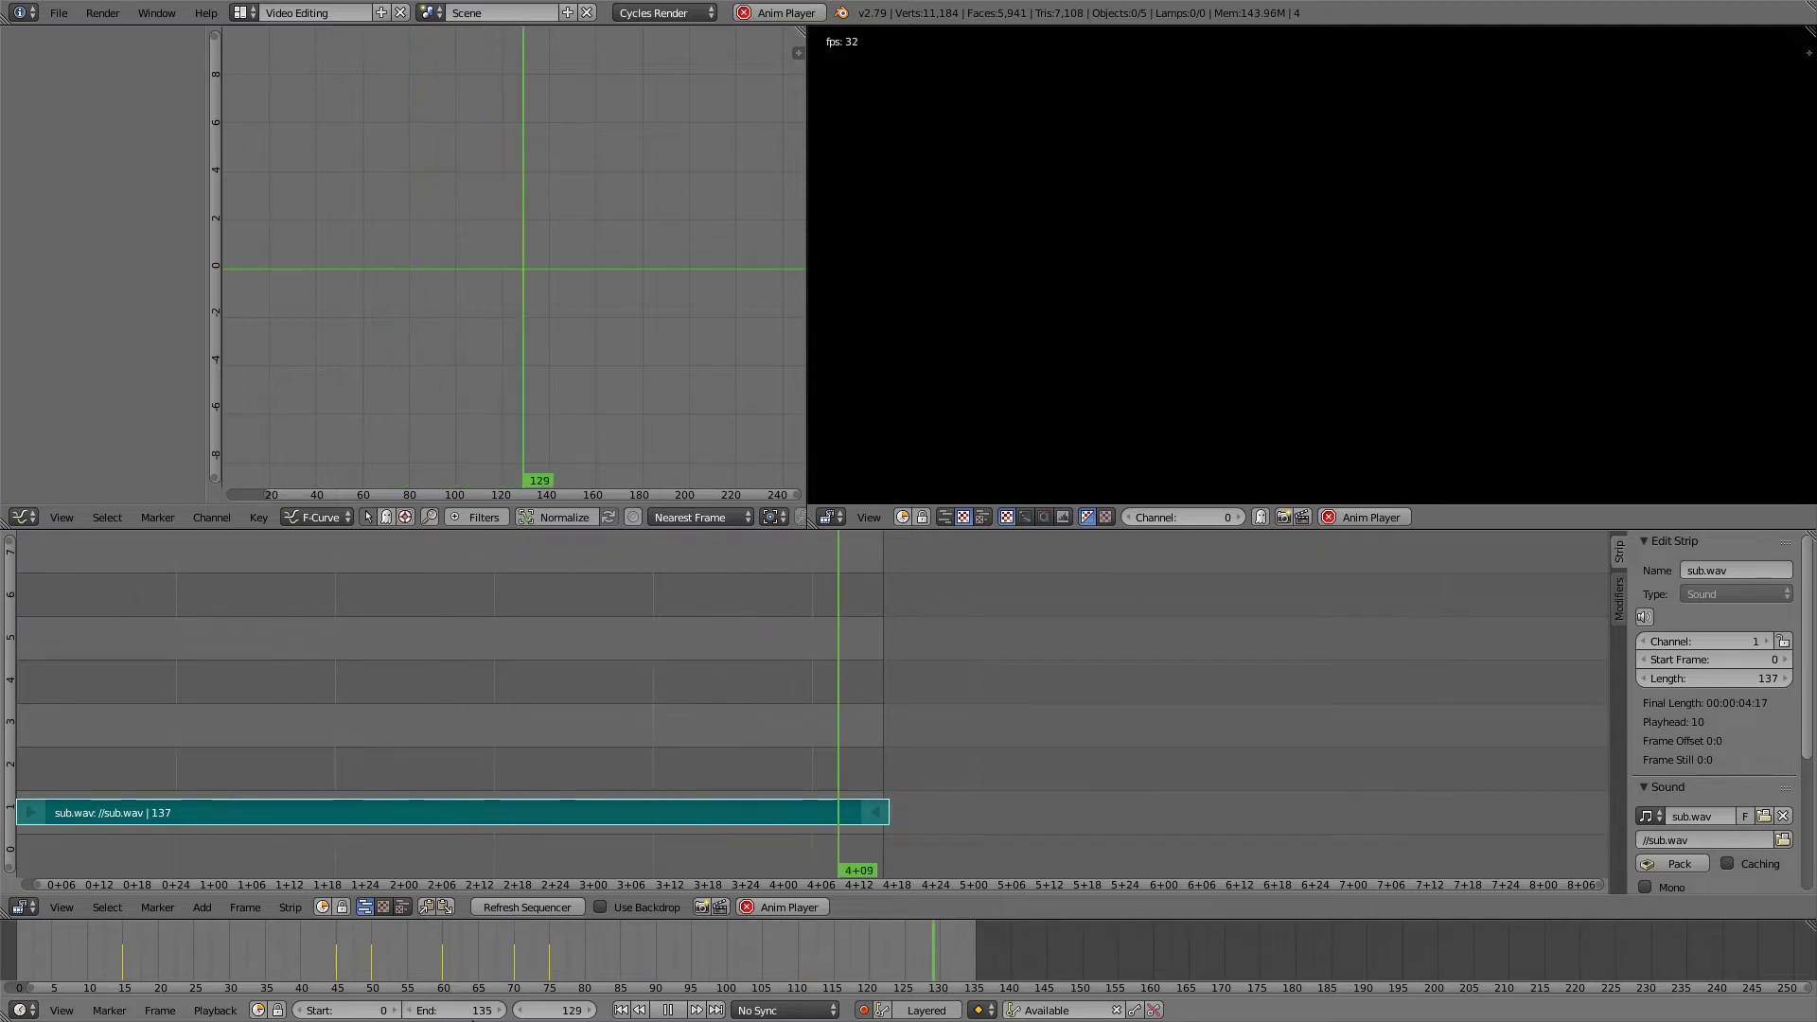
left_click(499, 1010)
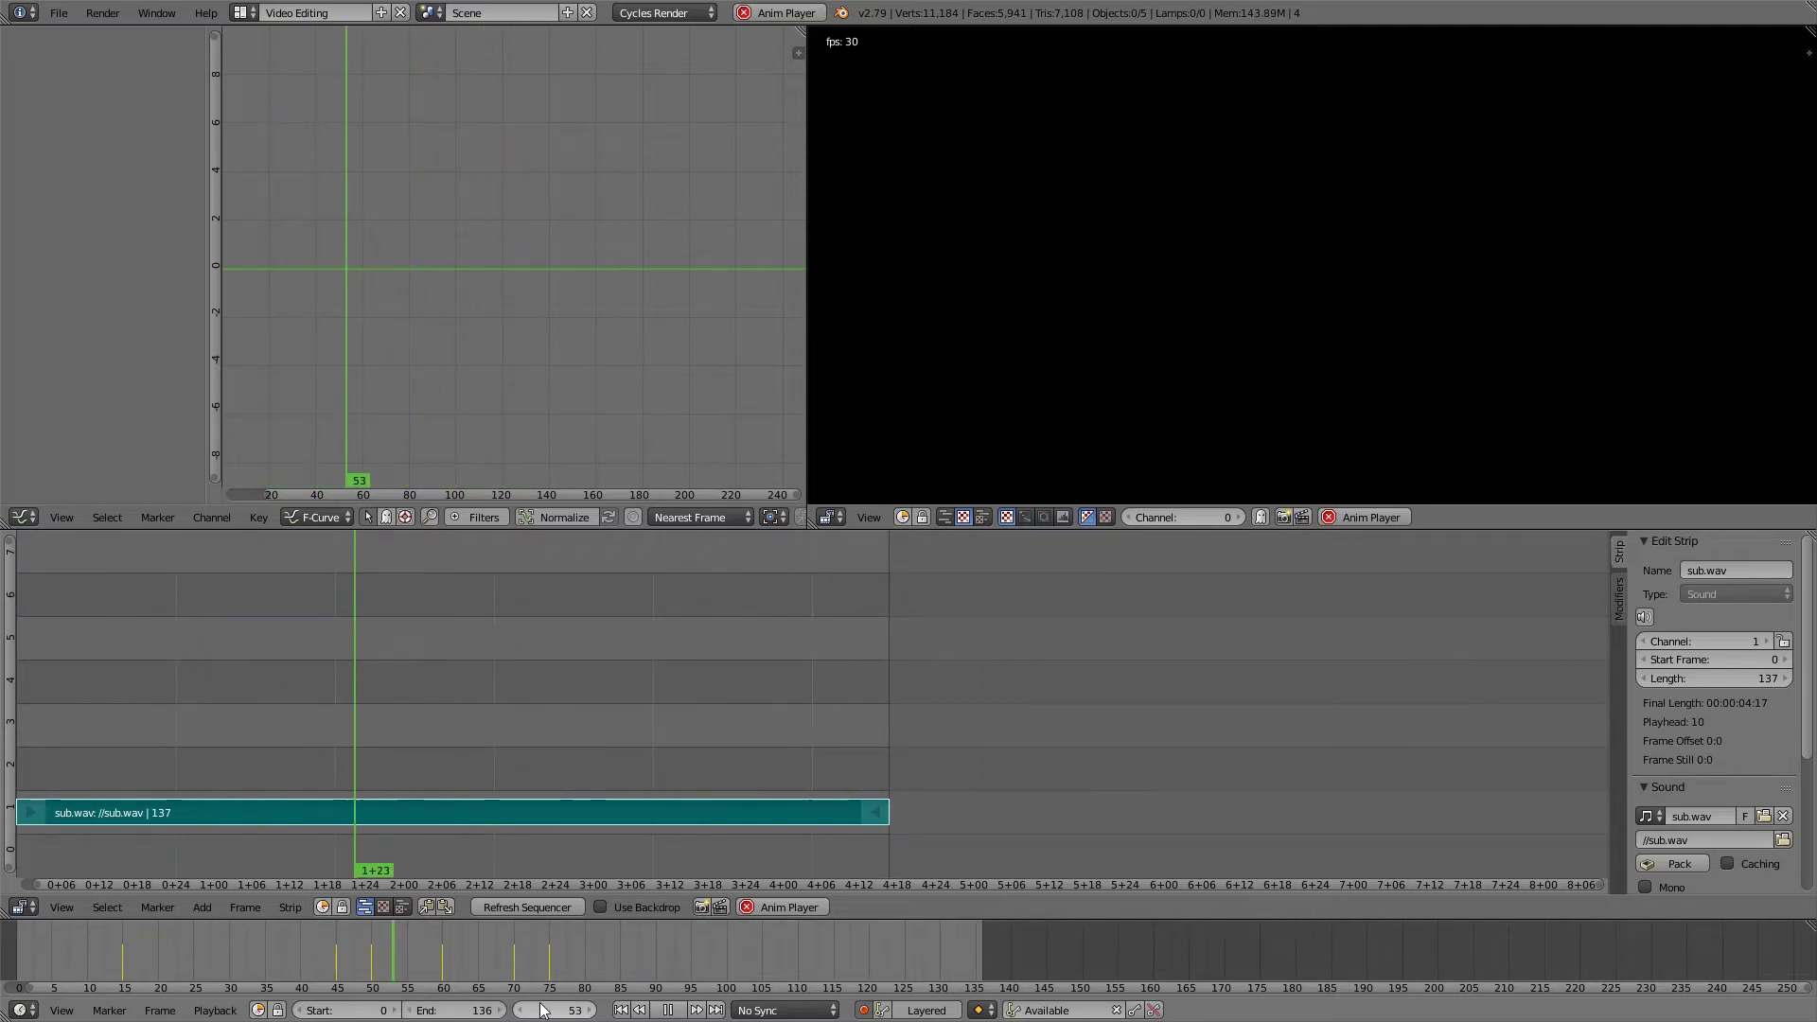
key("alt+a")
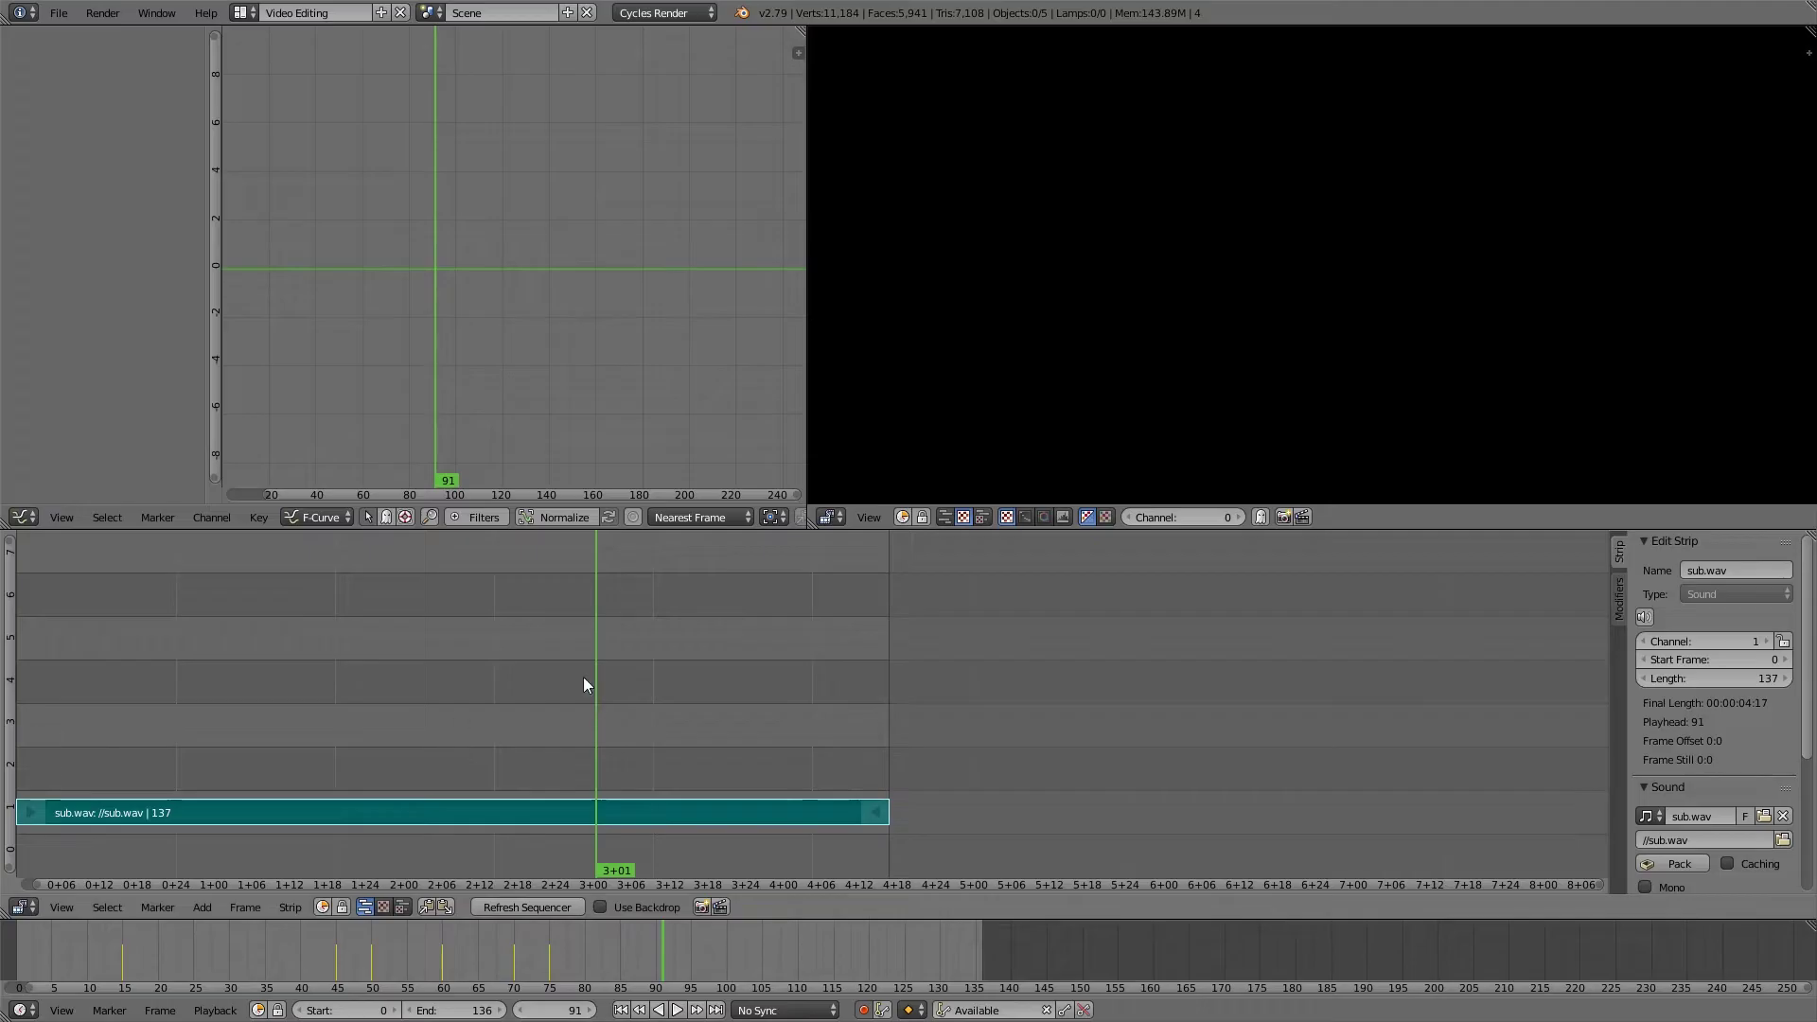
Return to the Default layout and turn the lower editor into a Timeline.
left_click(242, 12)
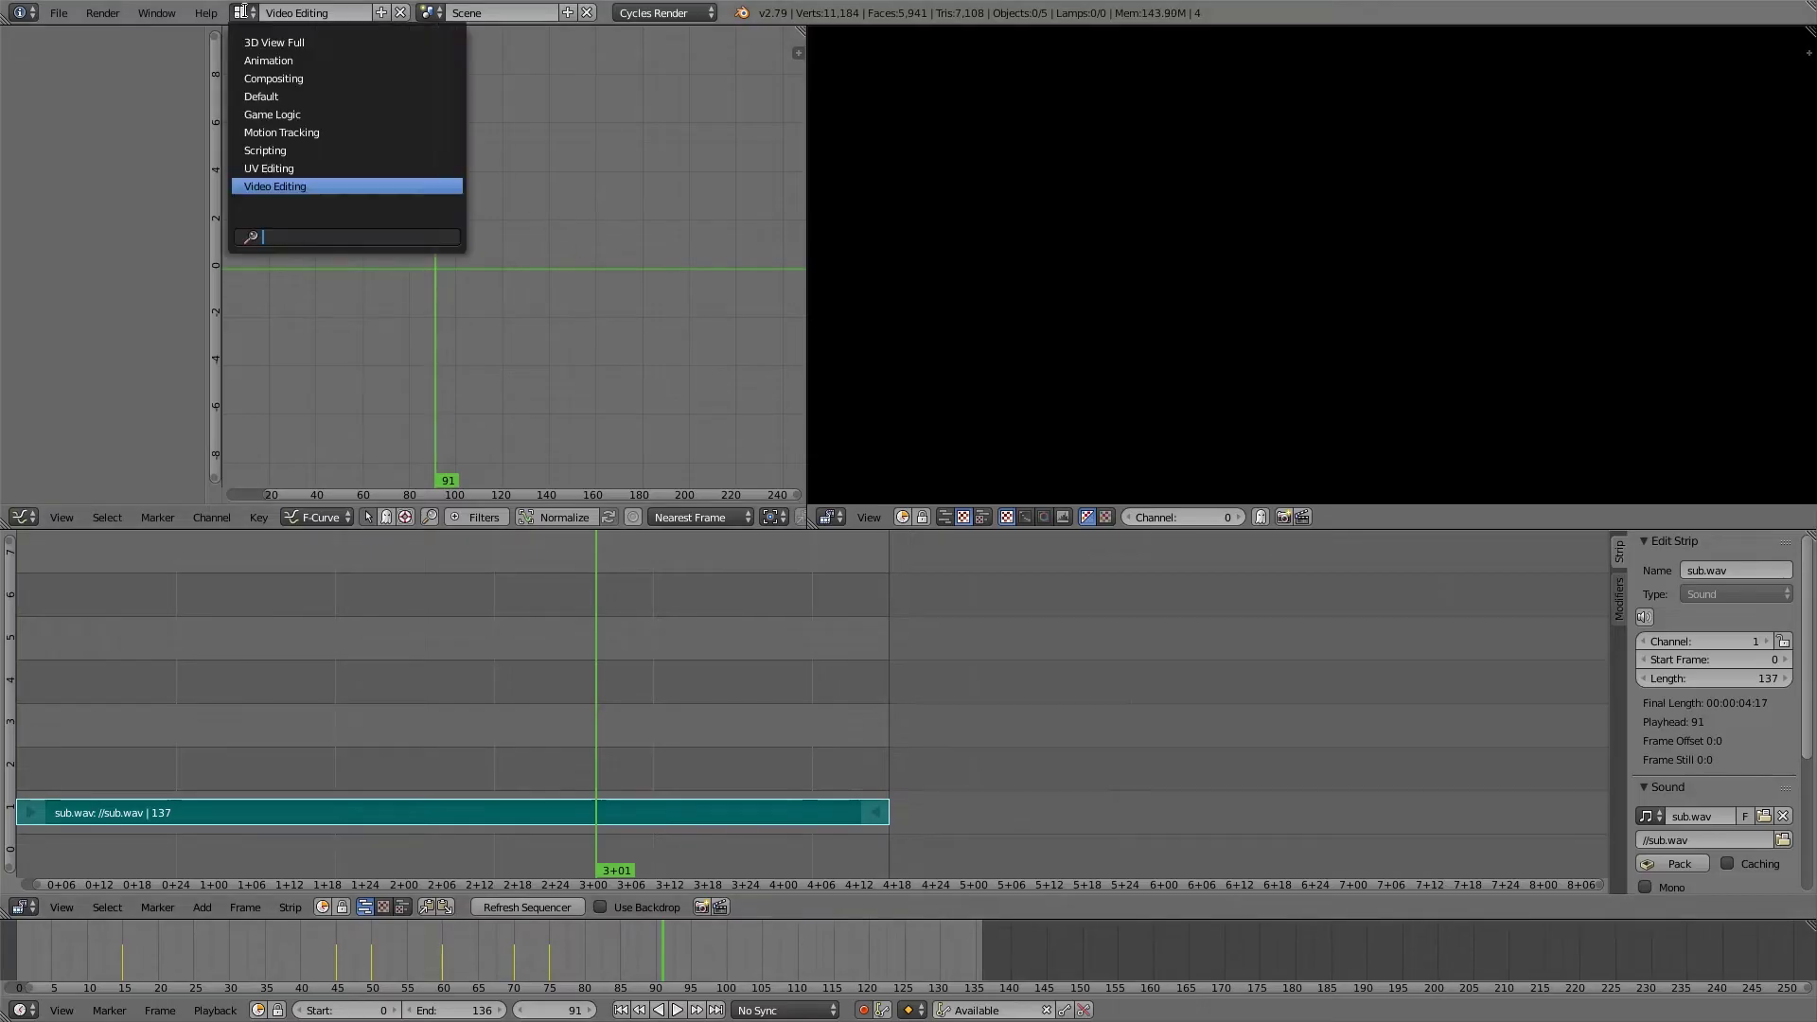
left_click(296, 96)
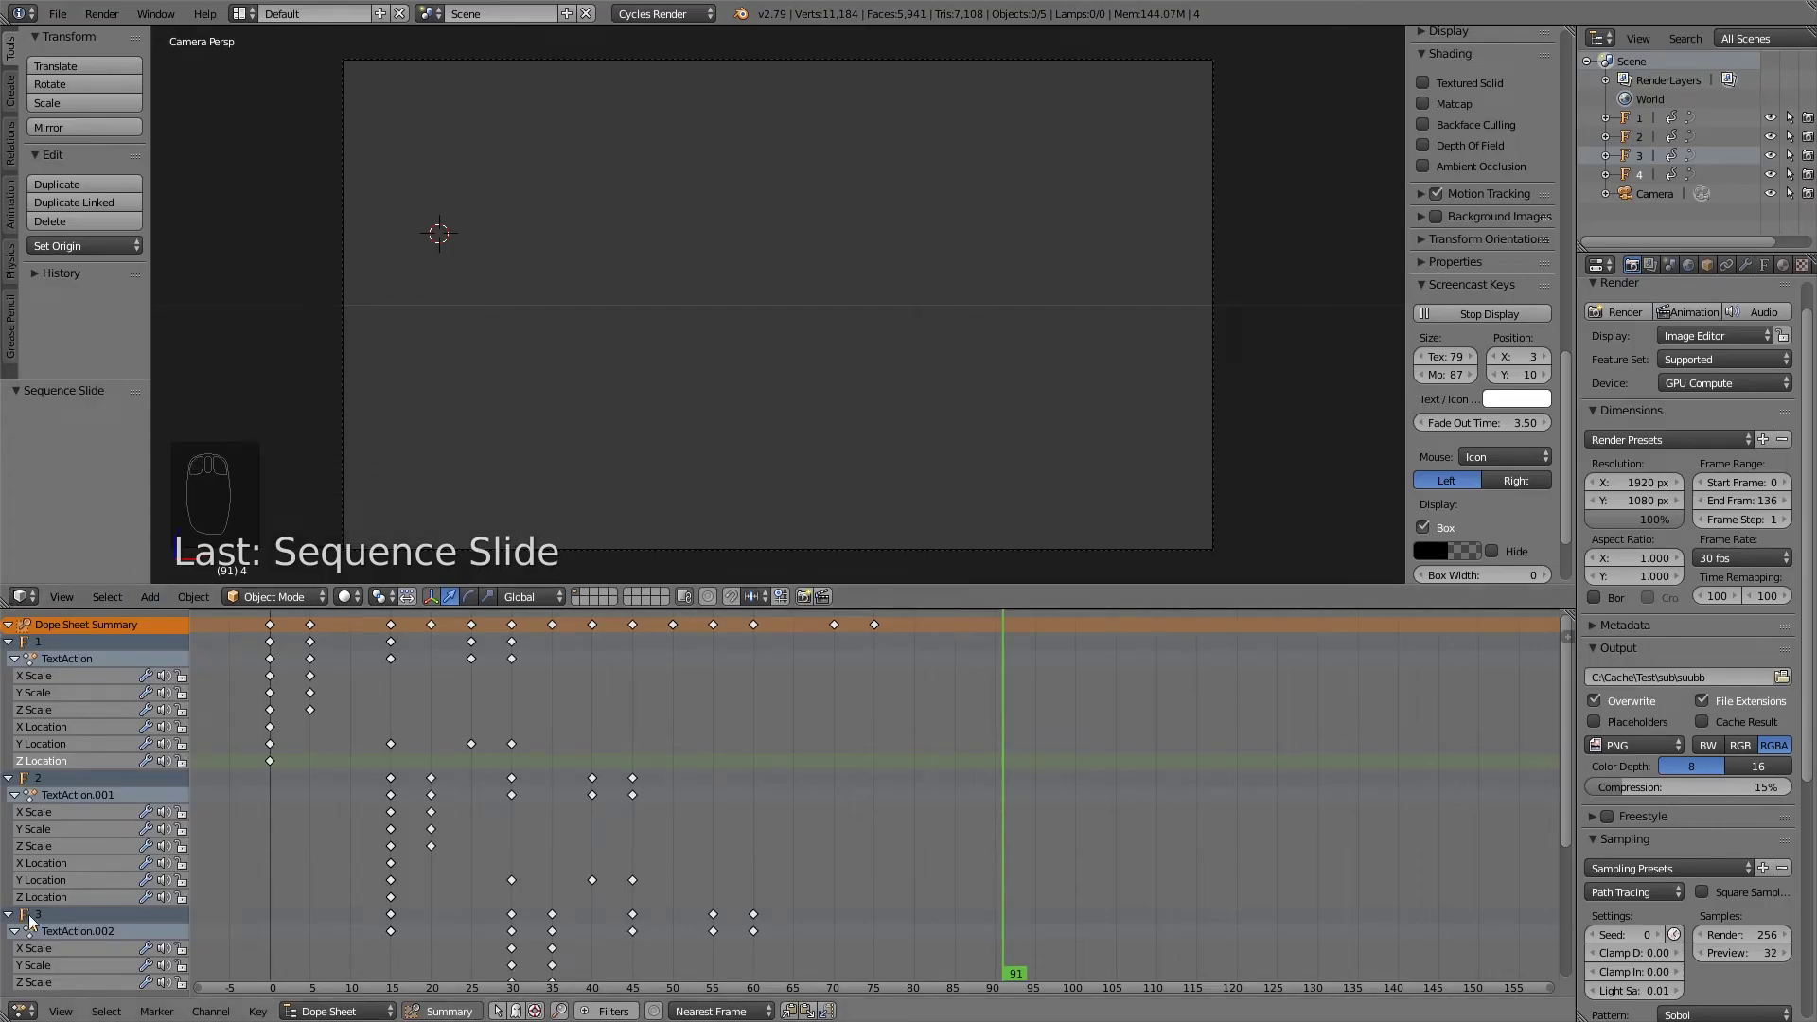
left_click(21, 1011)
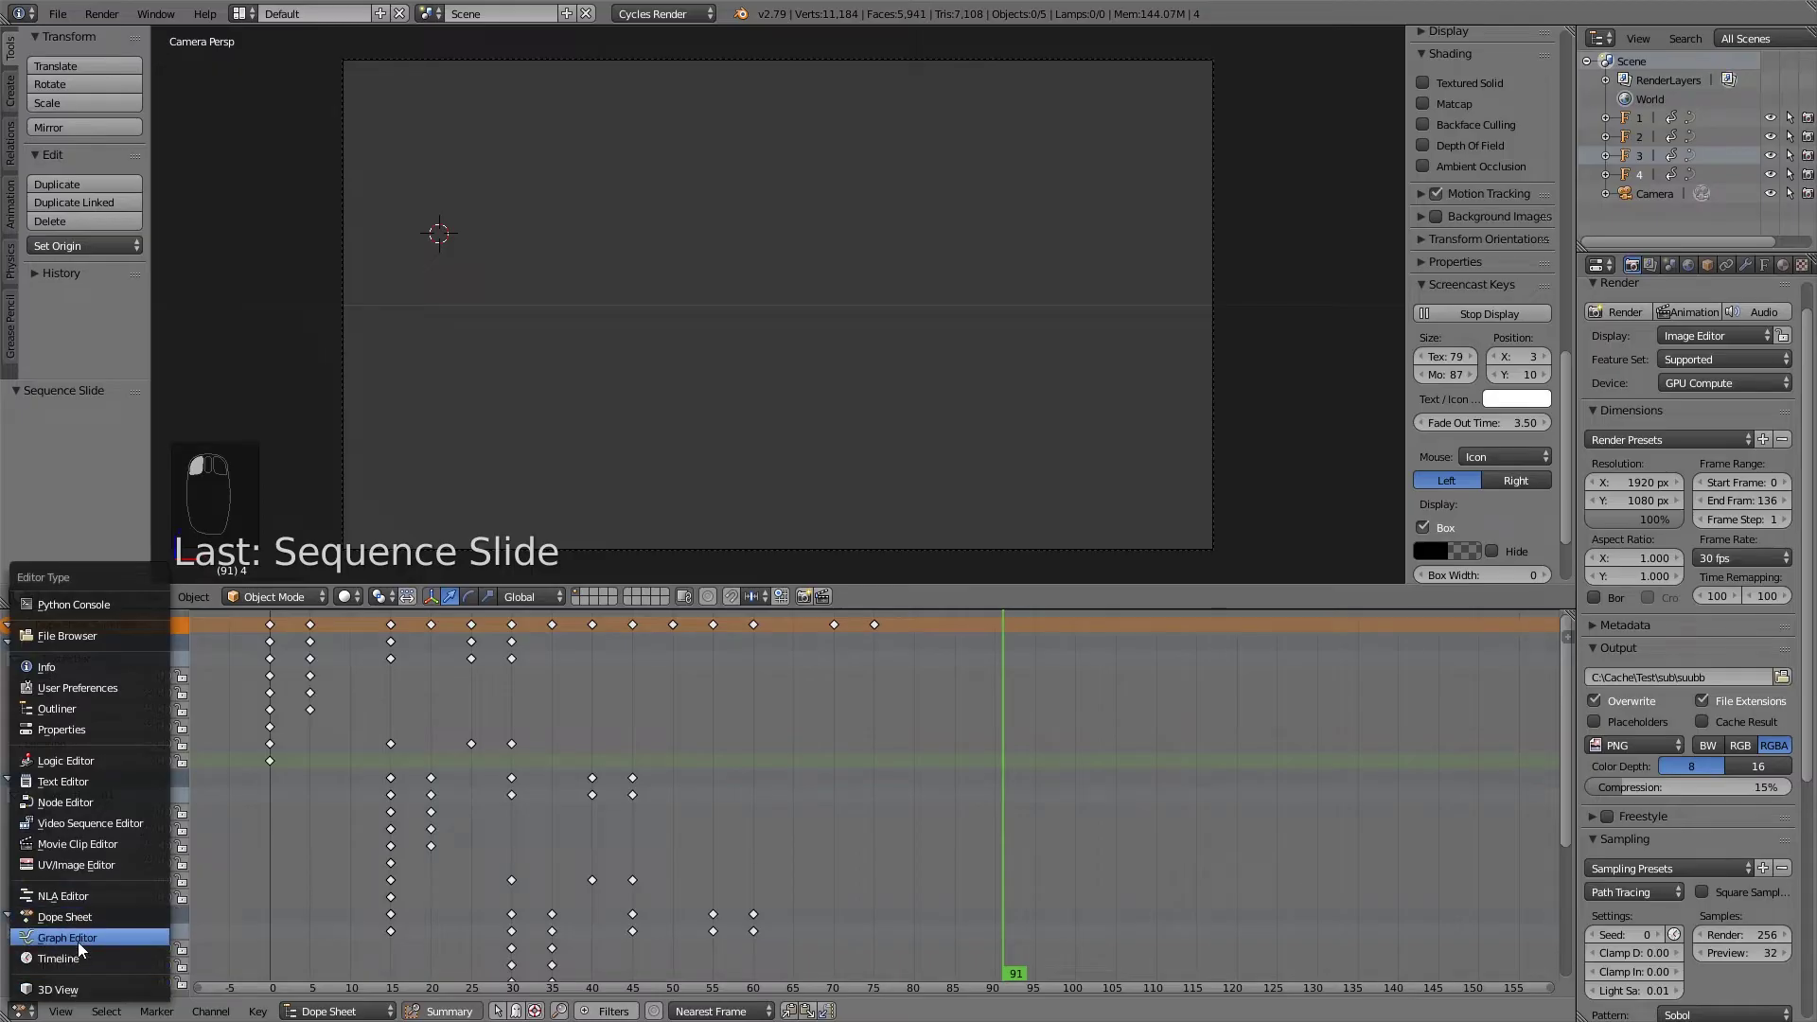
left_click(57, 959)
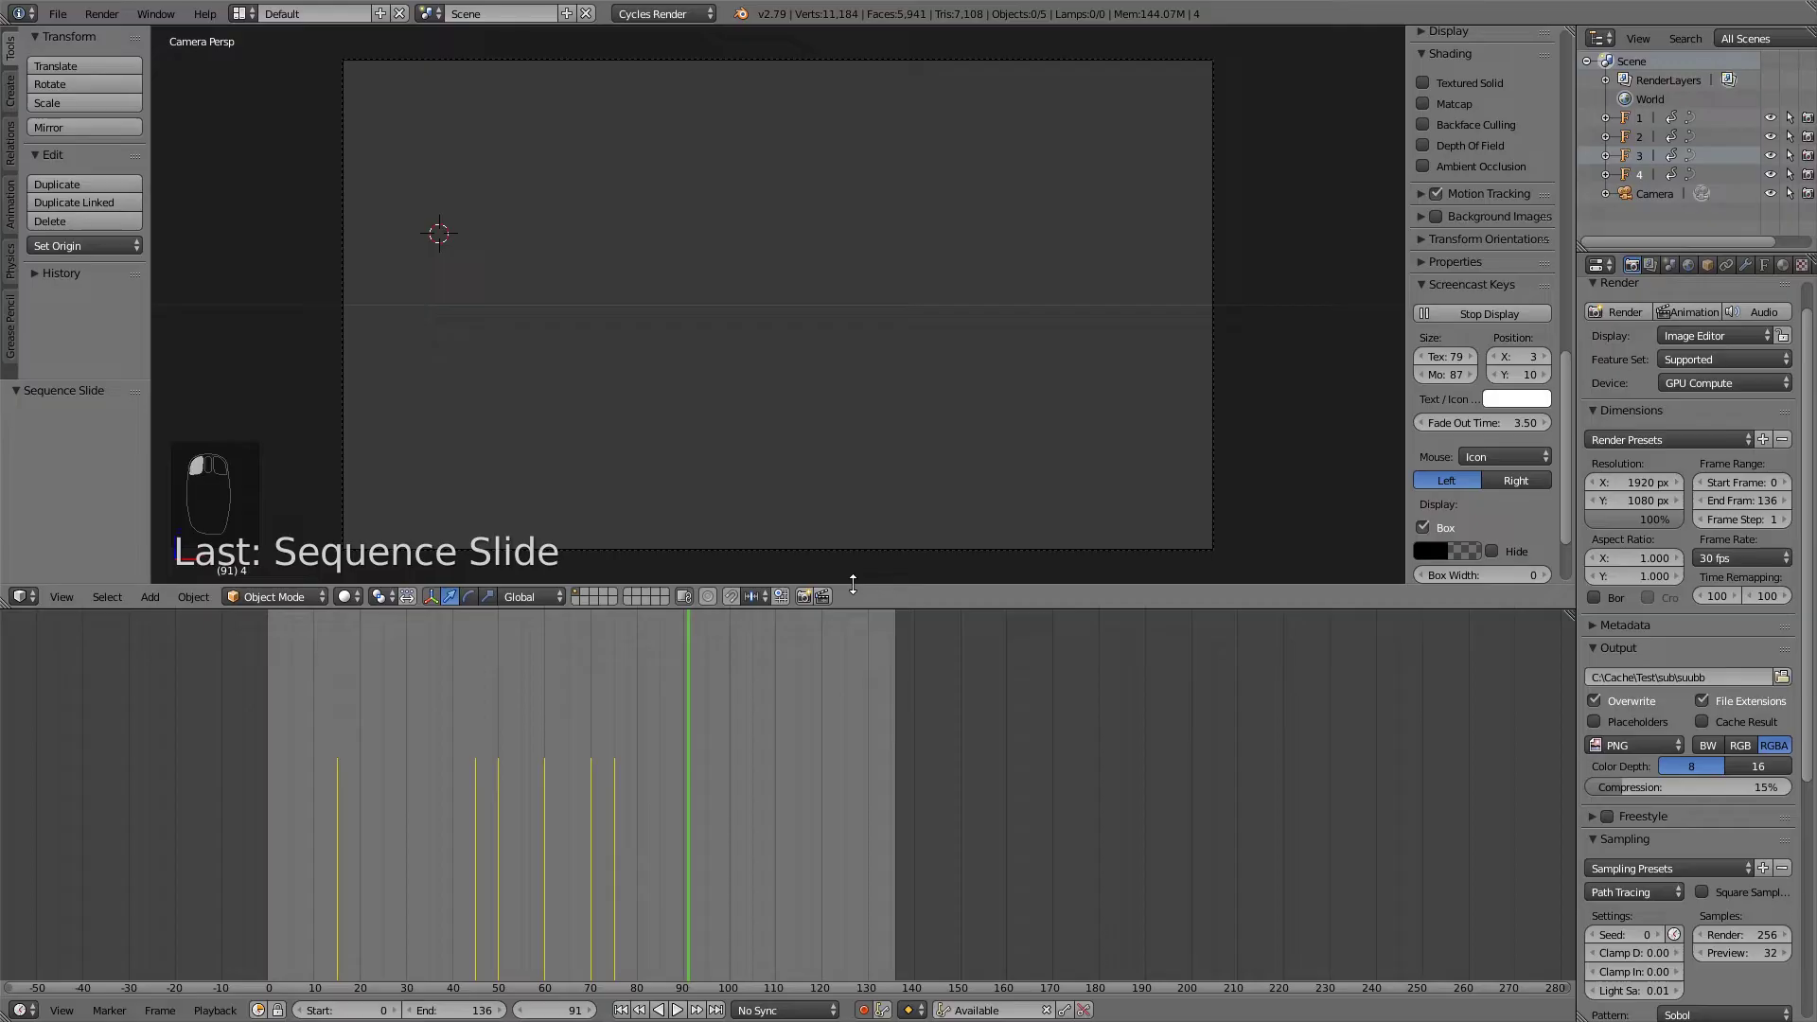
Make the lower editor taller and switch it back to the Dope Sheet showing TextAction keyframes.
left_click_drag(861, 606, 814, 577)
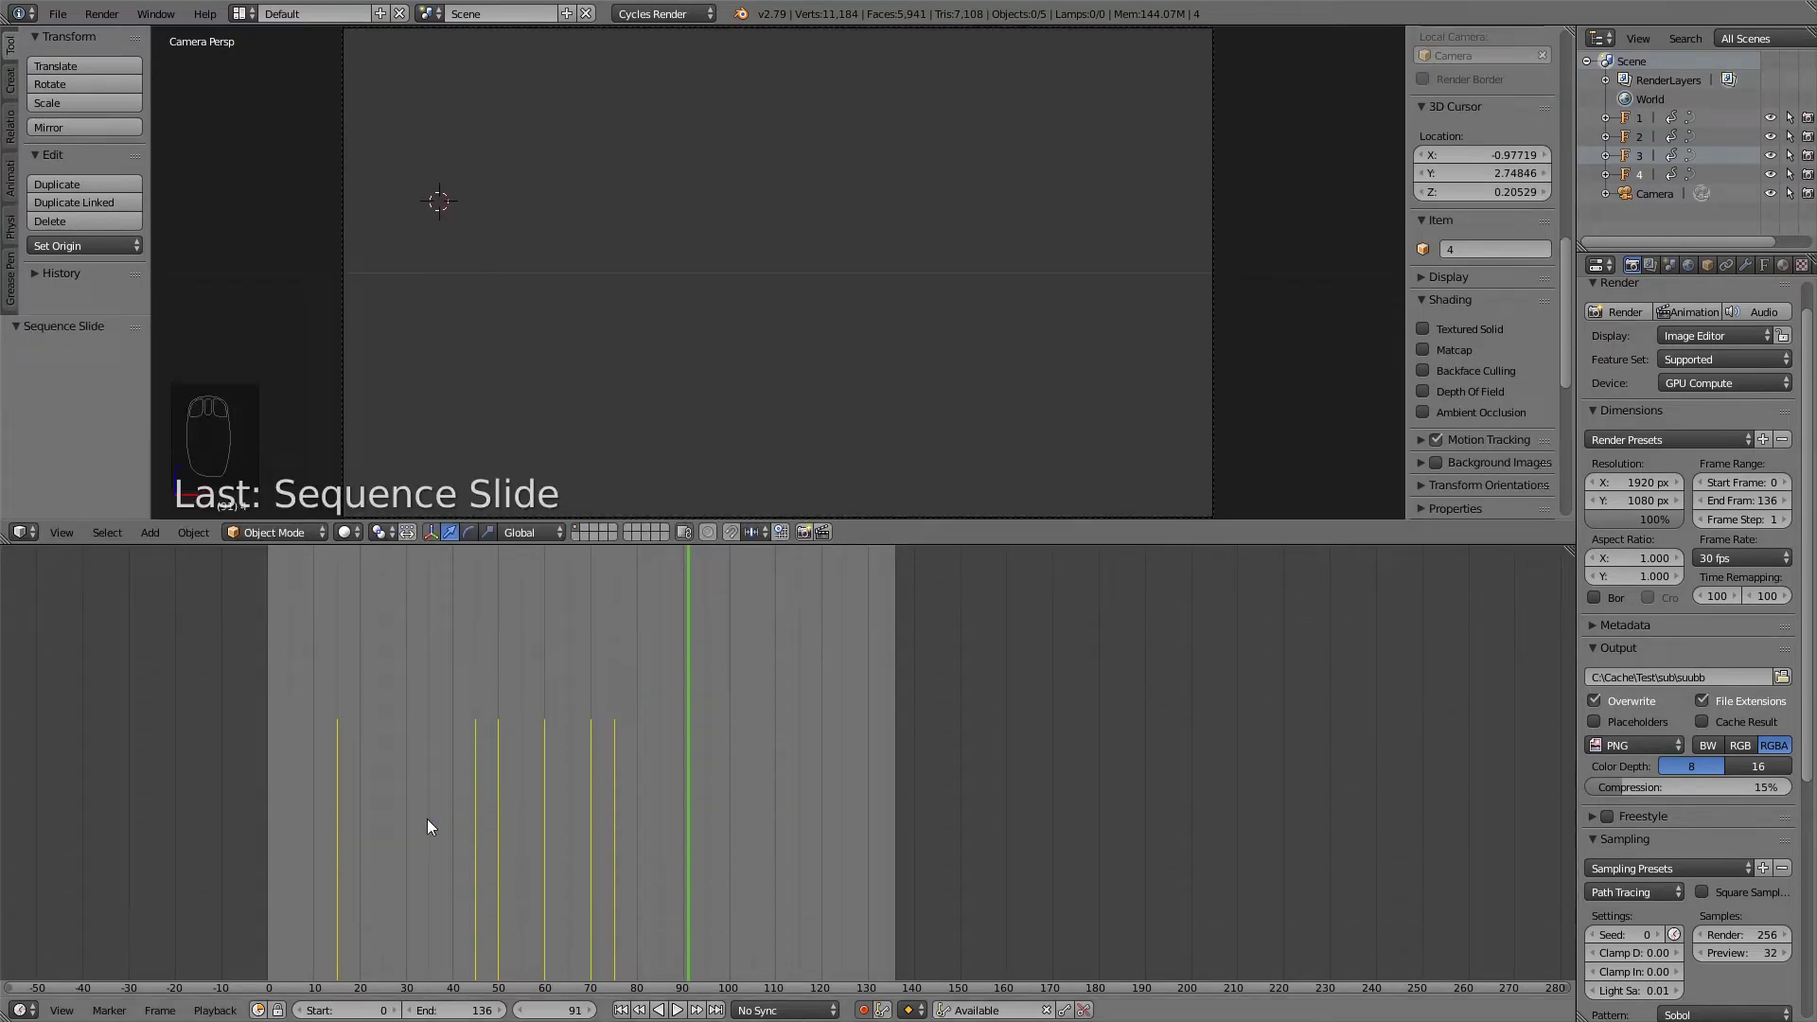
left_click(20, 1009)
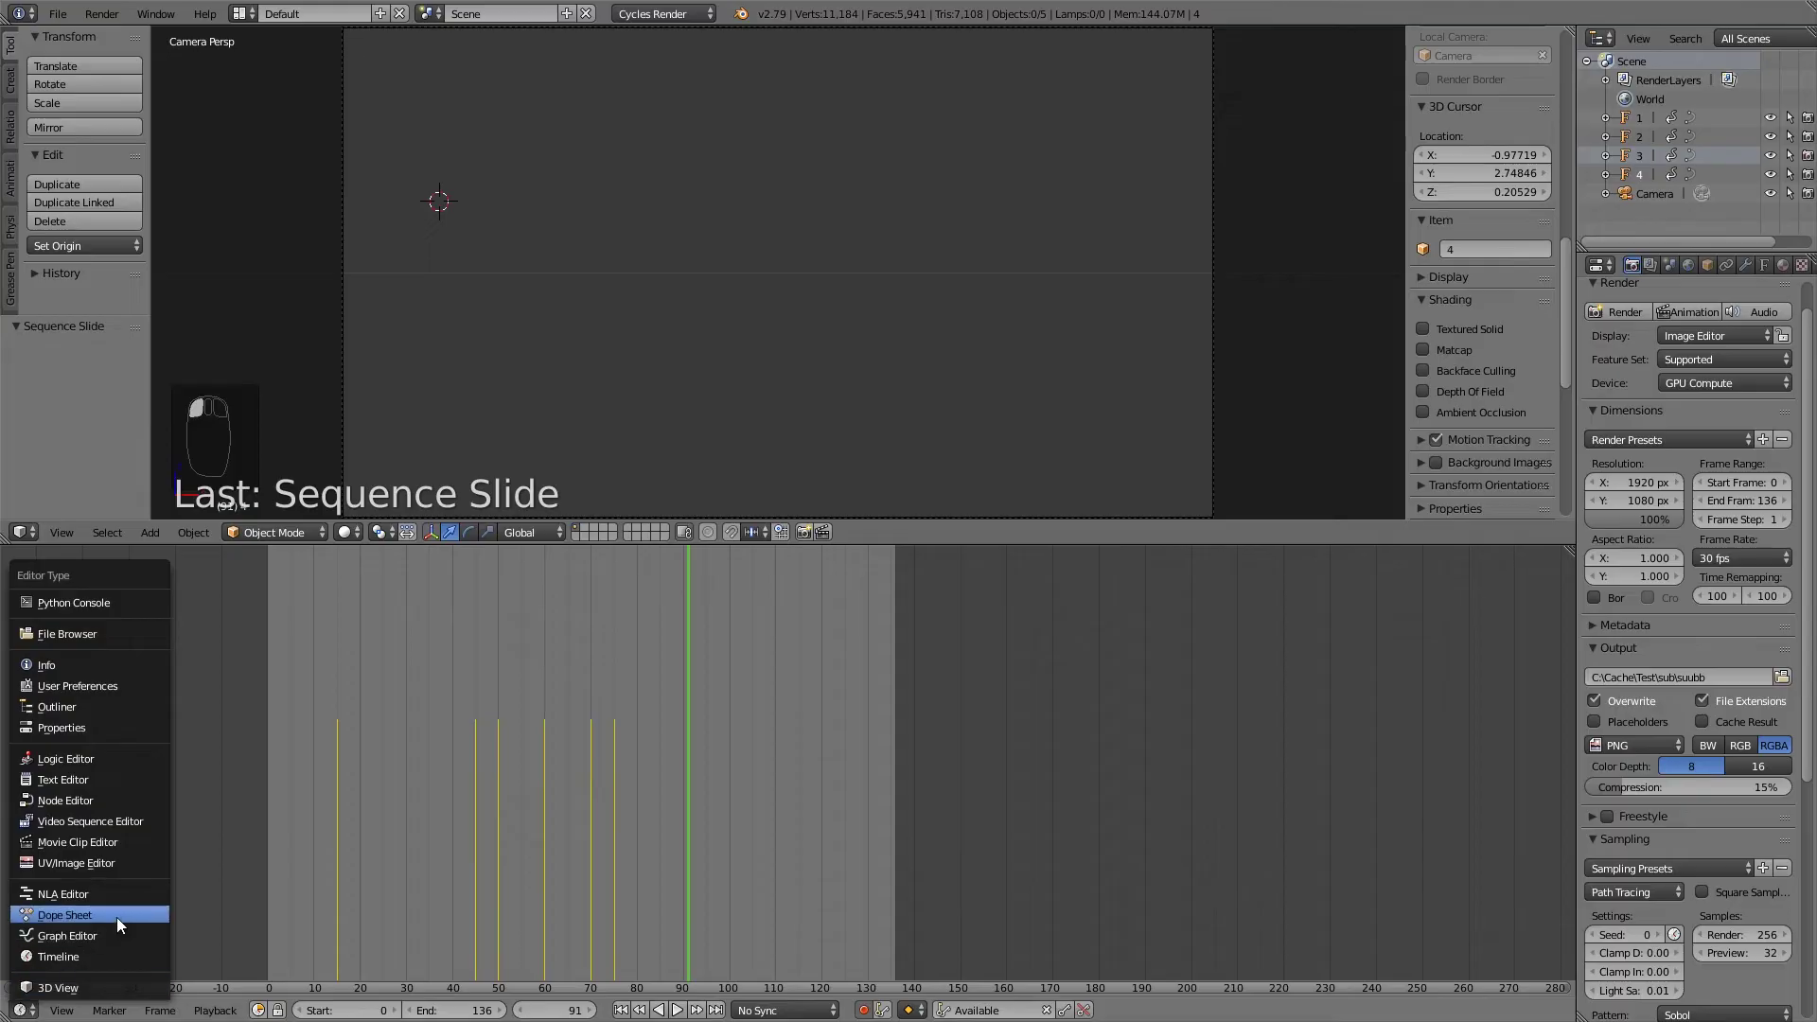
left_click(104, 916)
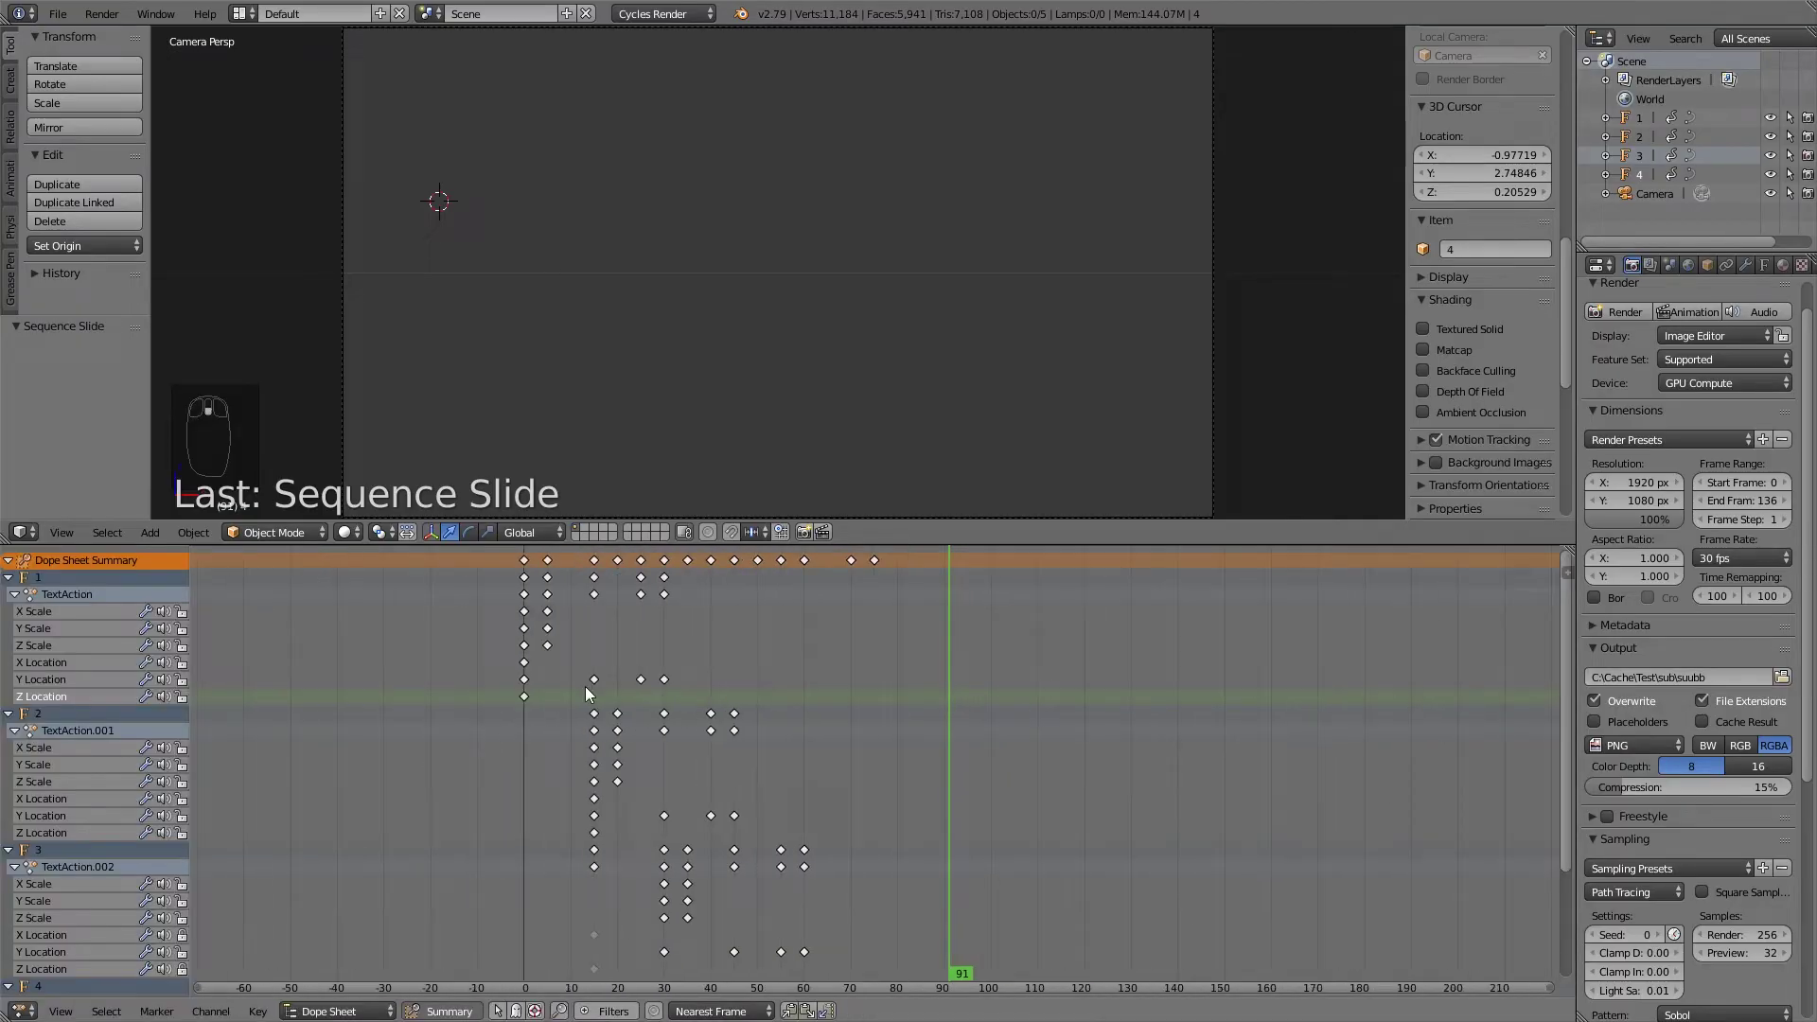
scroll(585, 685, "up", 1)
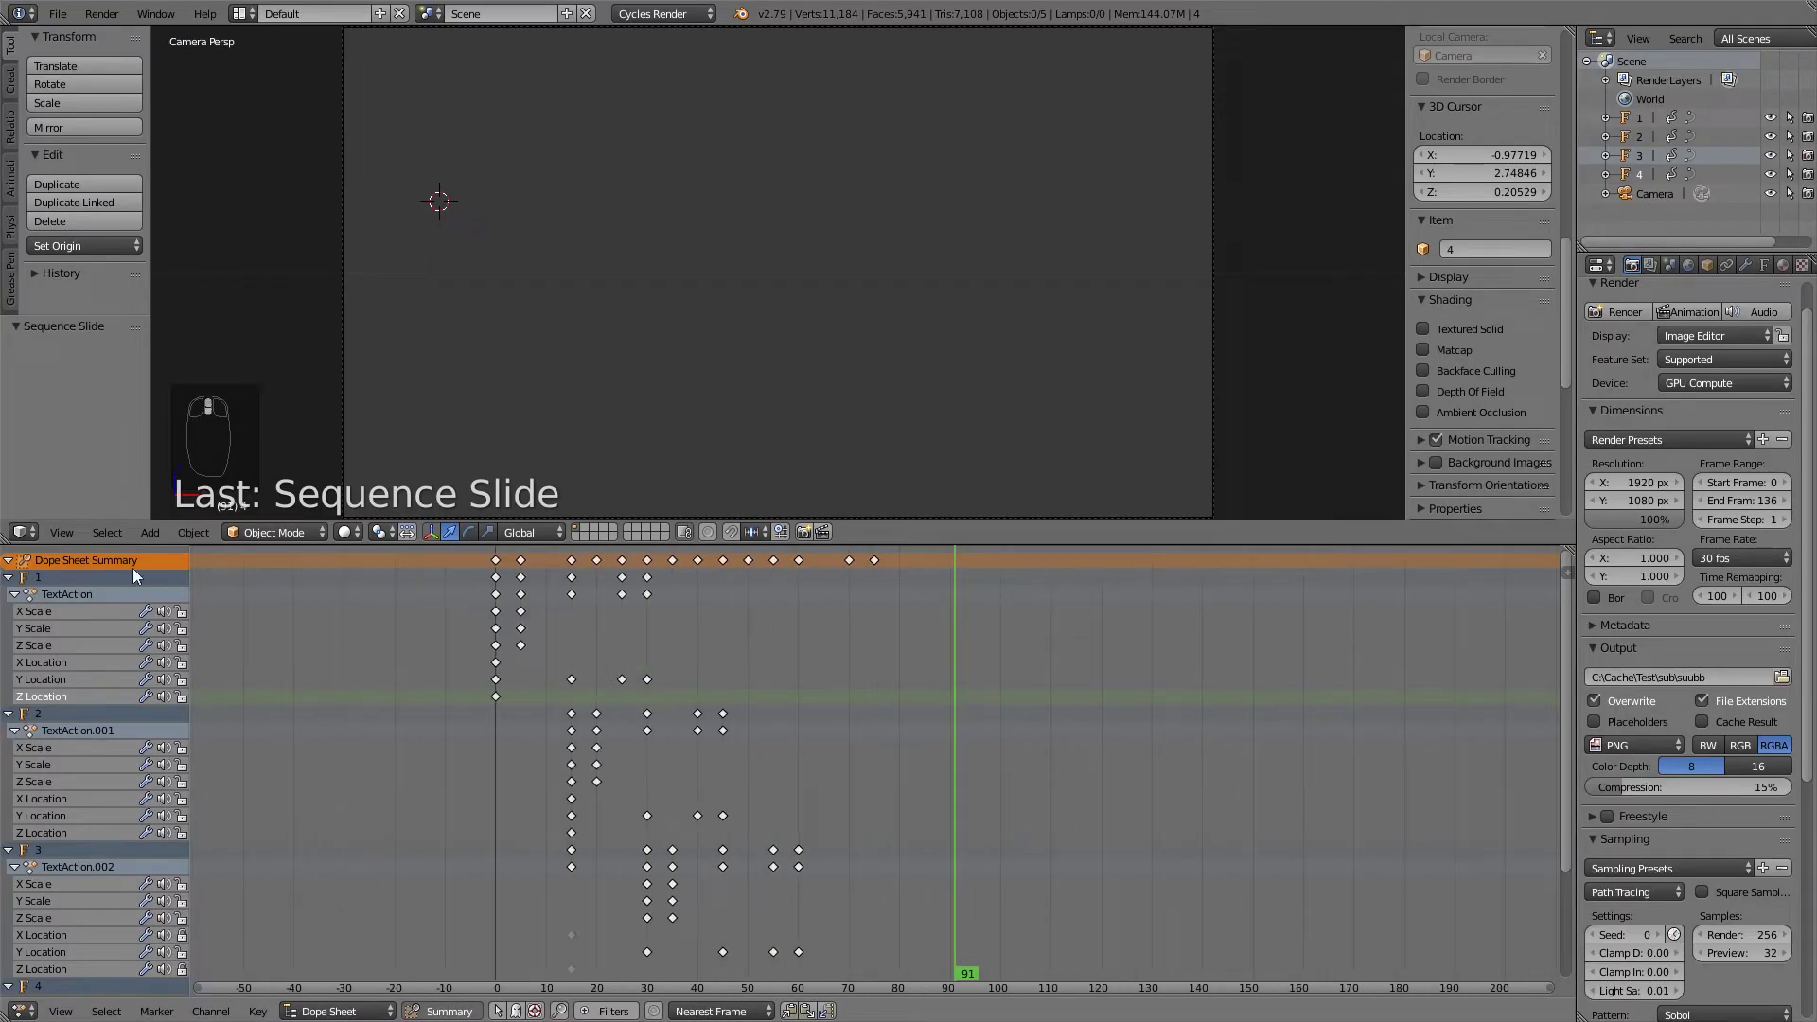
Collapse the TextAction, TextAction.001, TextAction.002 and TextAction.003 channel groups.
left_click(13, 594)
left_click(14, 629)
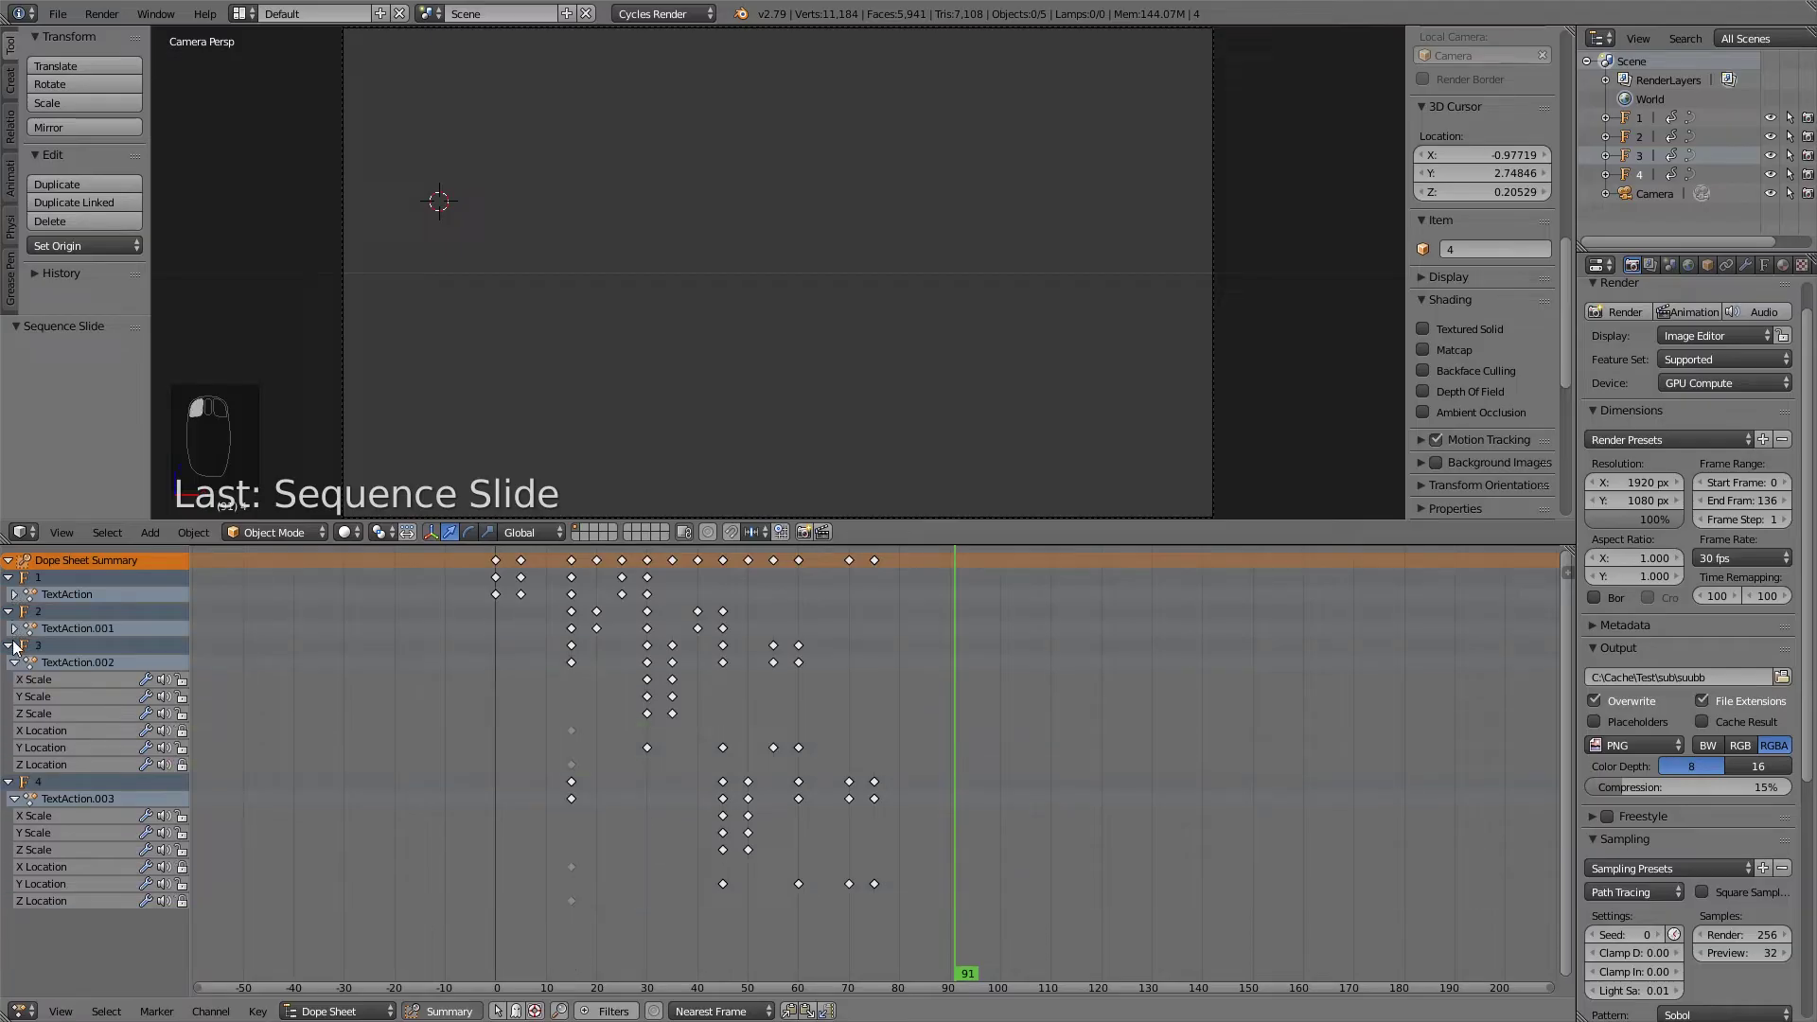
left_click(14, 662)
left_click(14, 697)
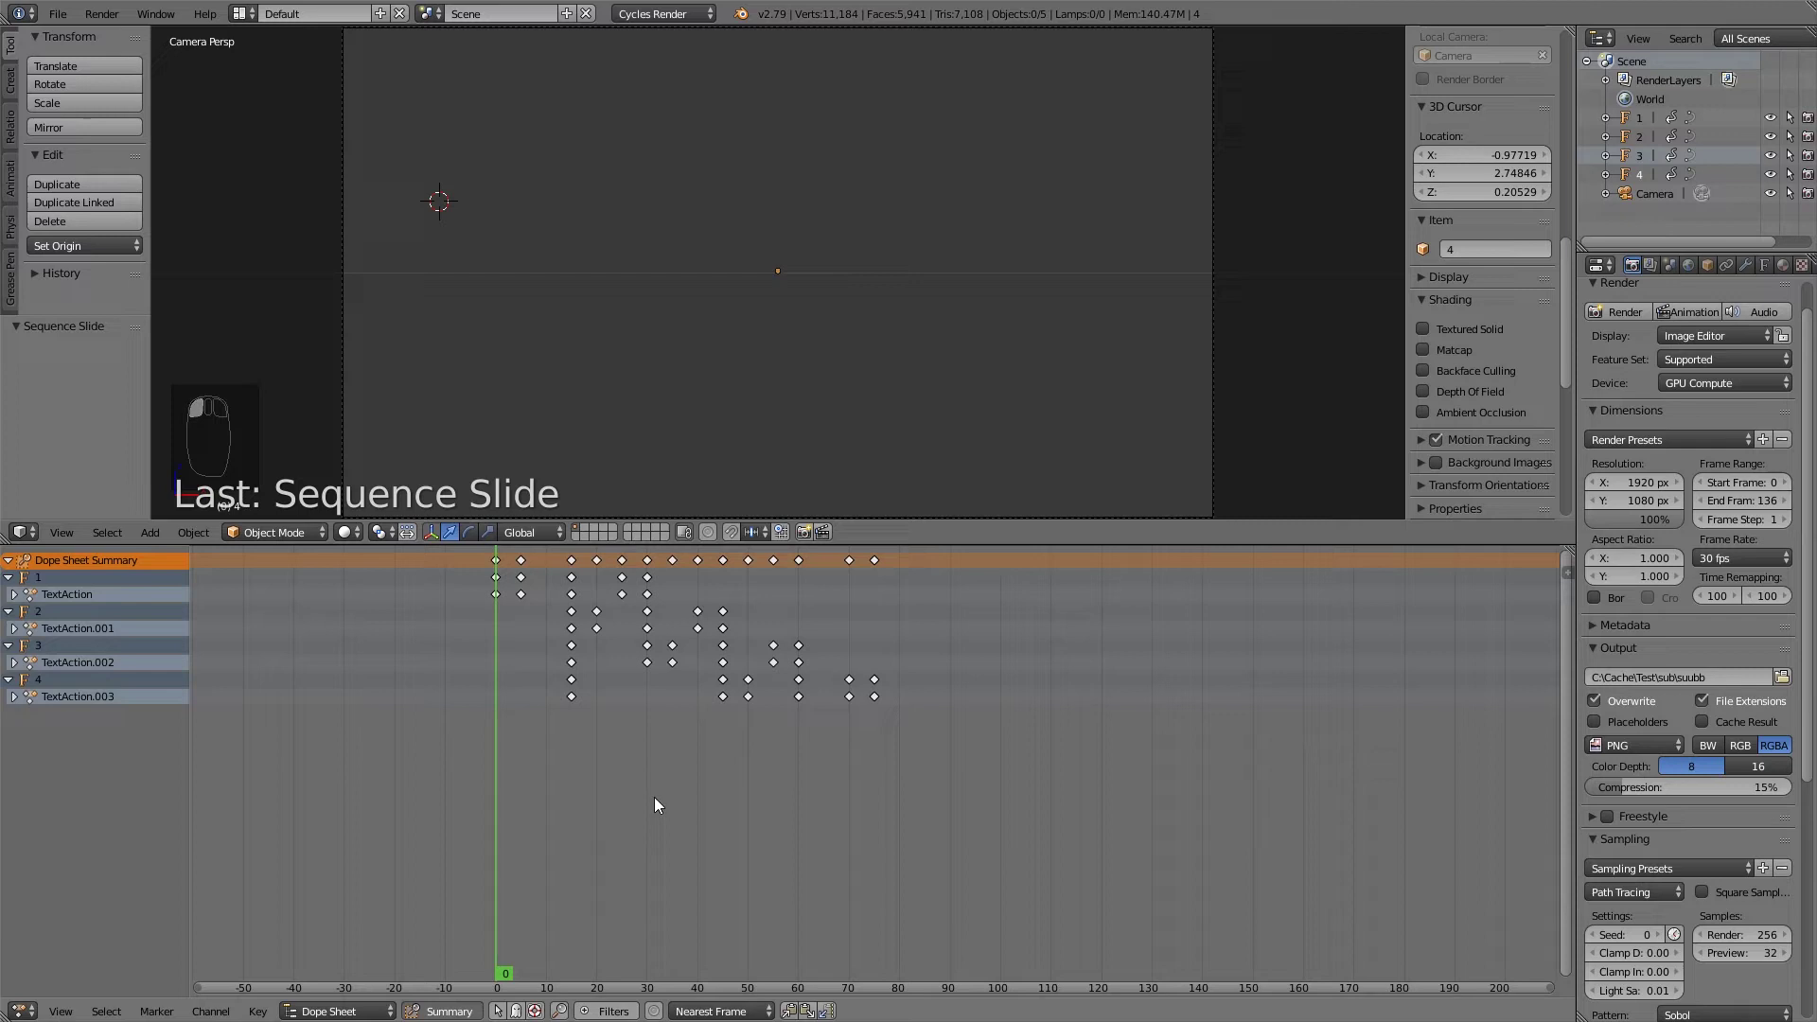
Replay the animation with the audio to check word timing, ending at frame 50.
key("alt+a")
key("alt+a")
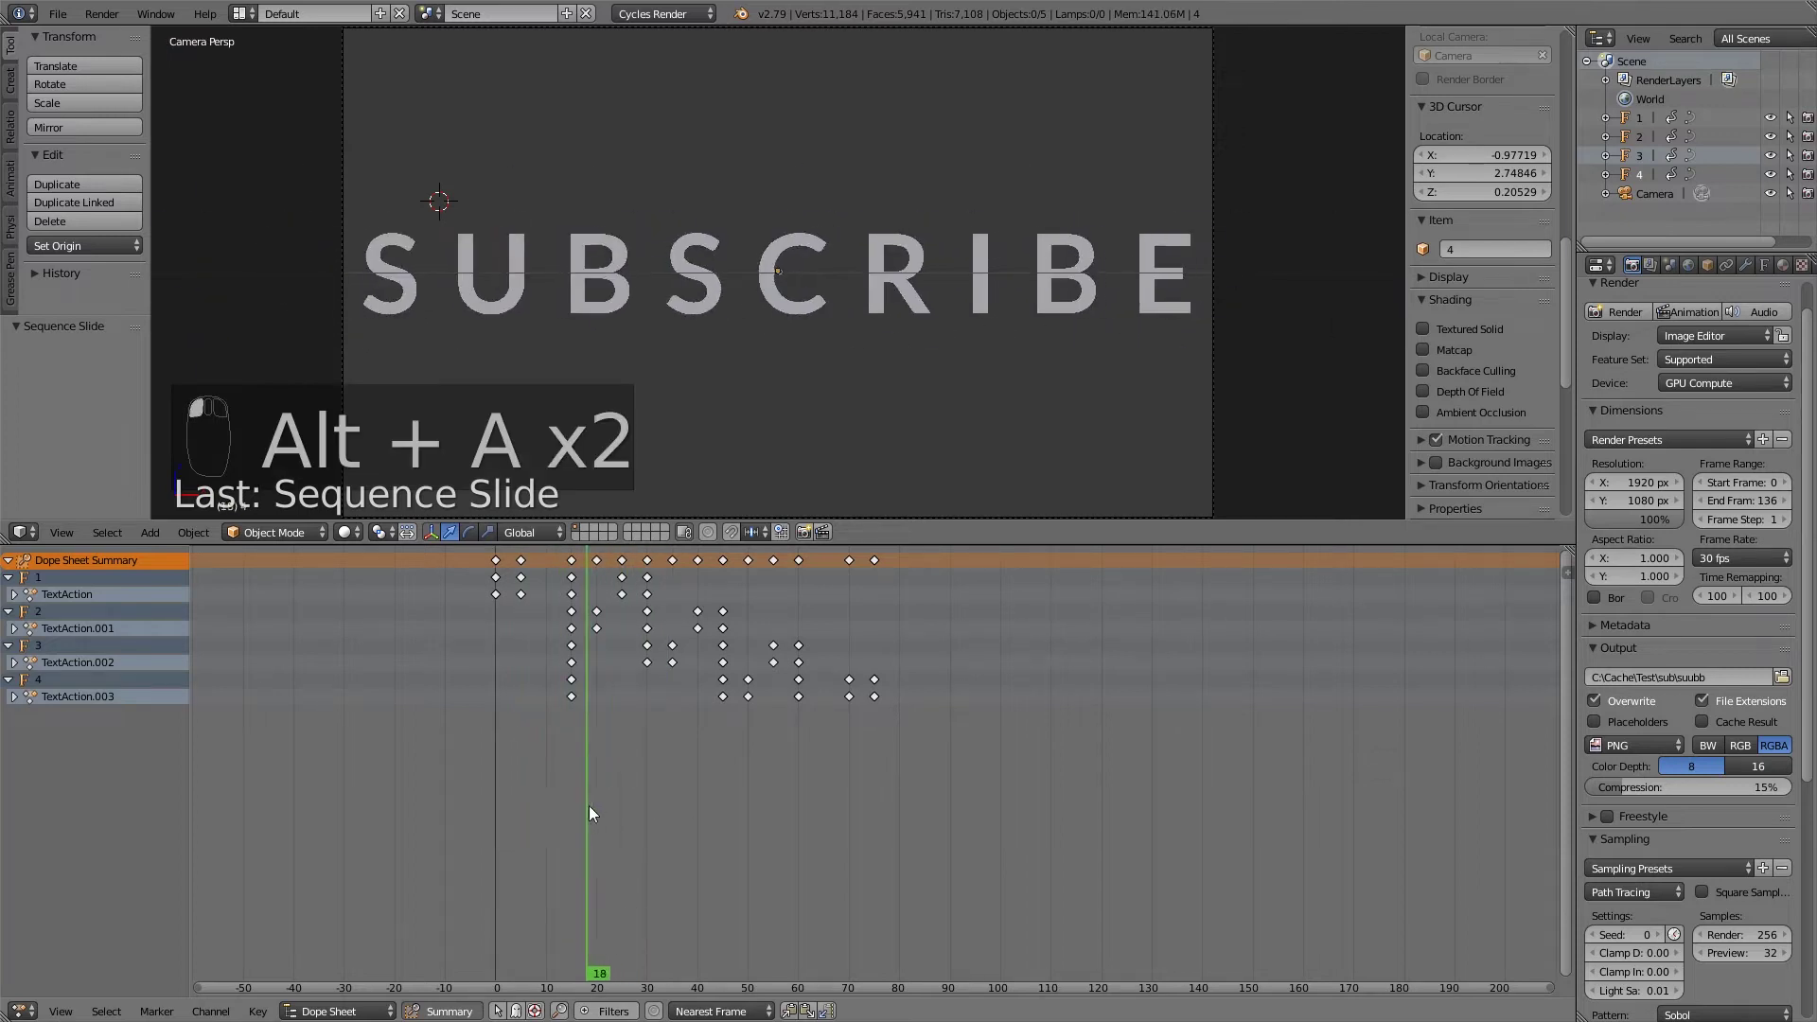
key("alt+a")
key("alt+a")
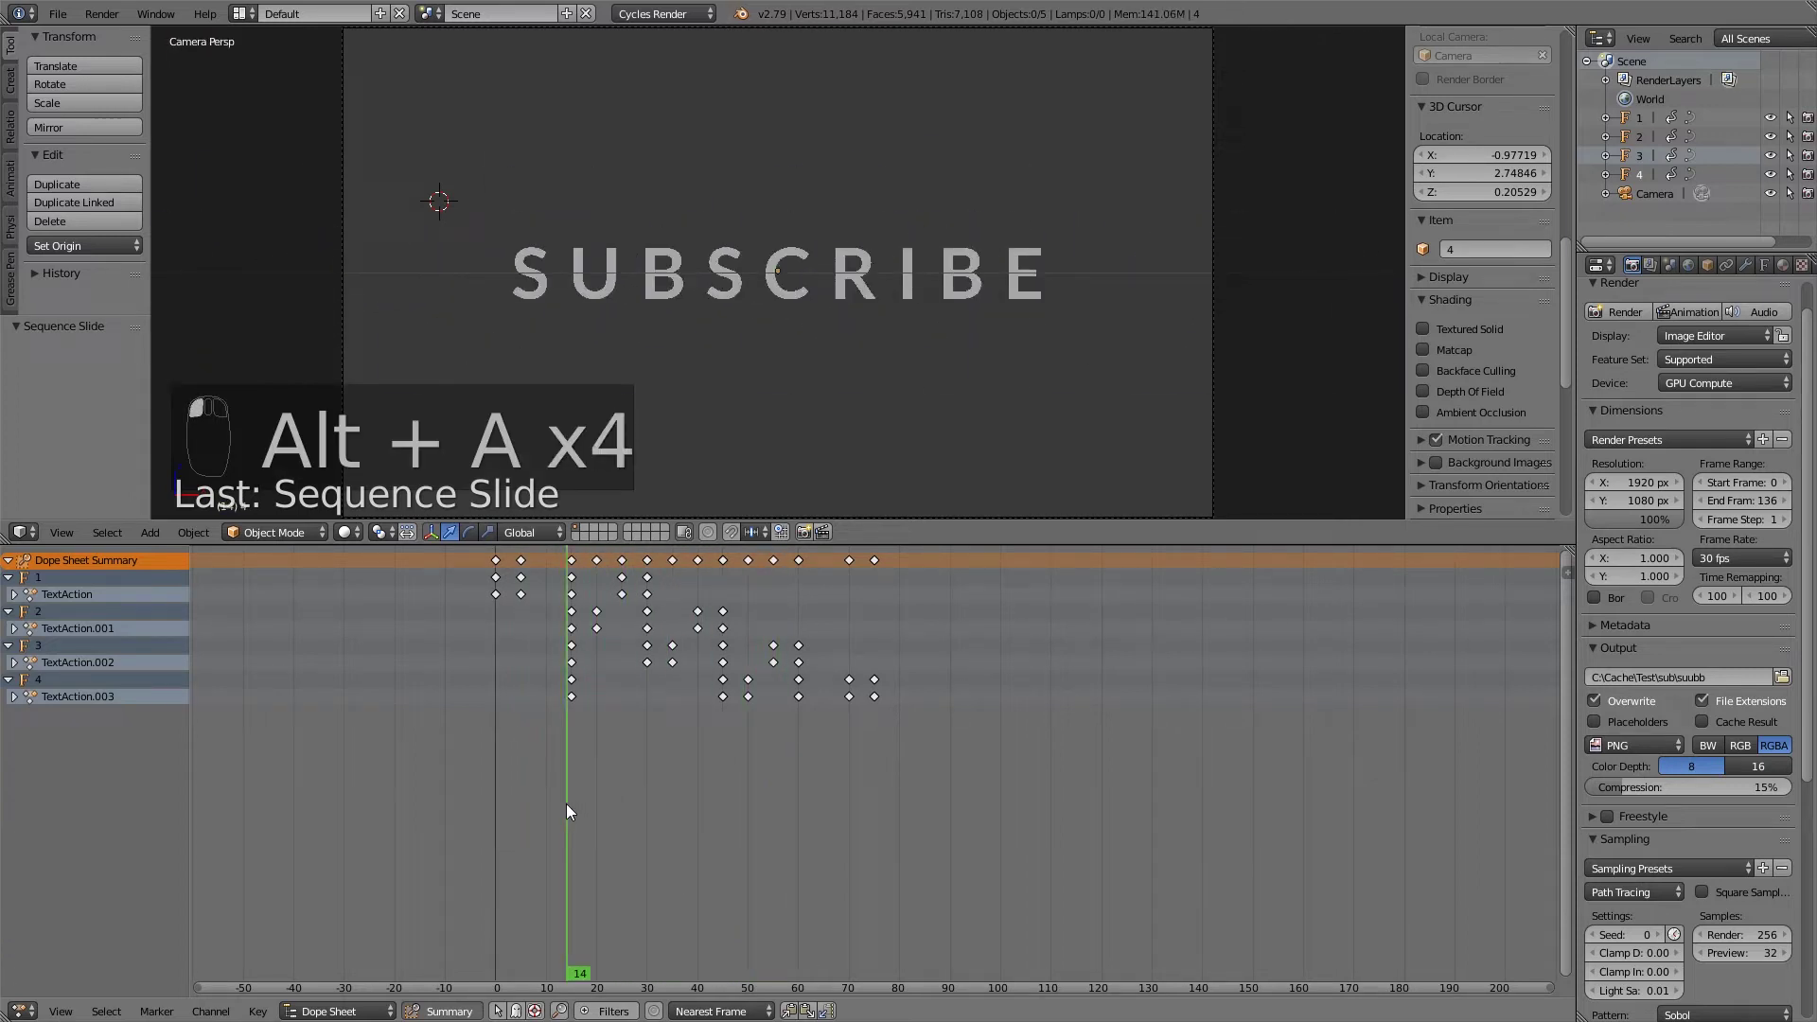
key("alt+a")
key("alt+a")
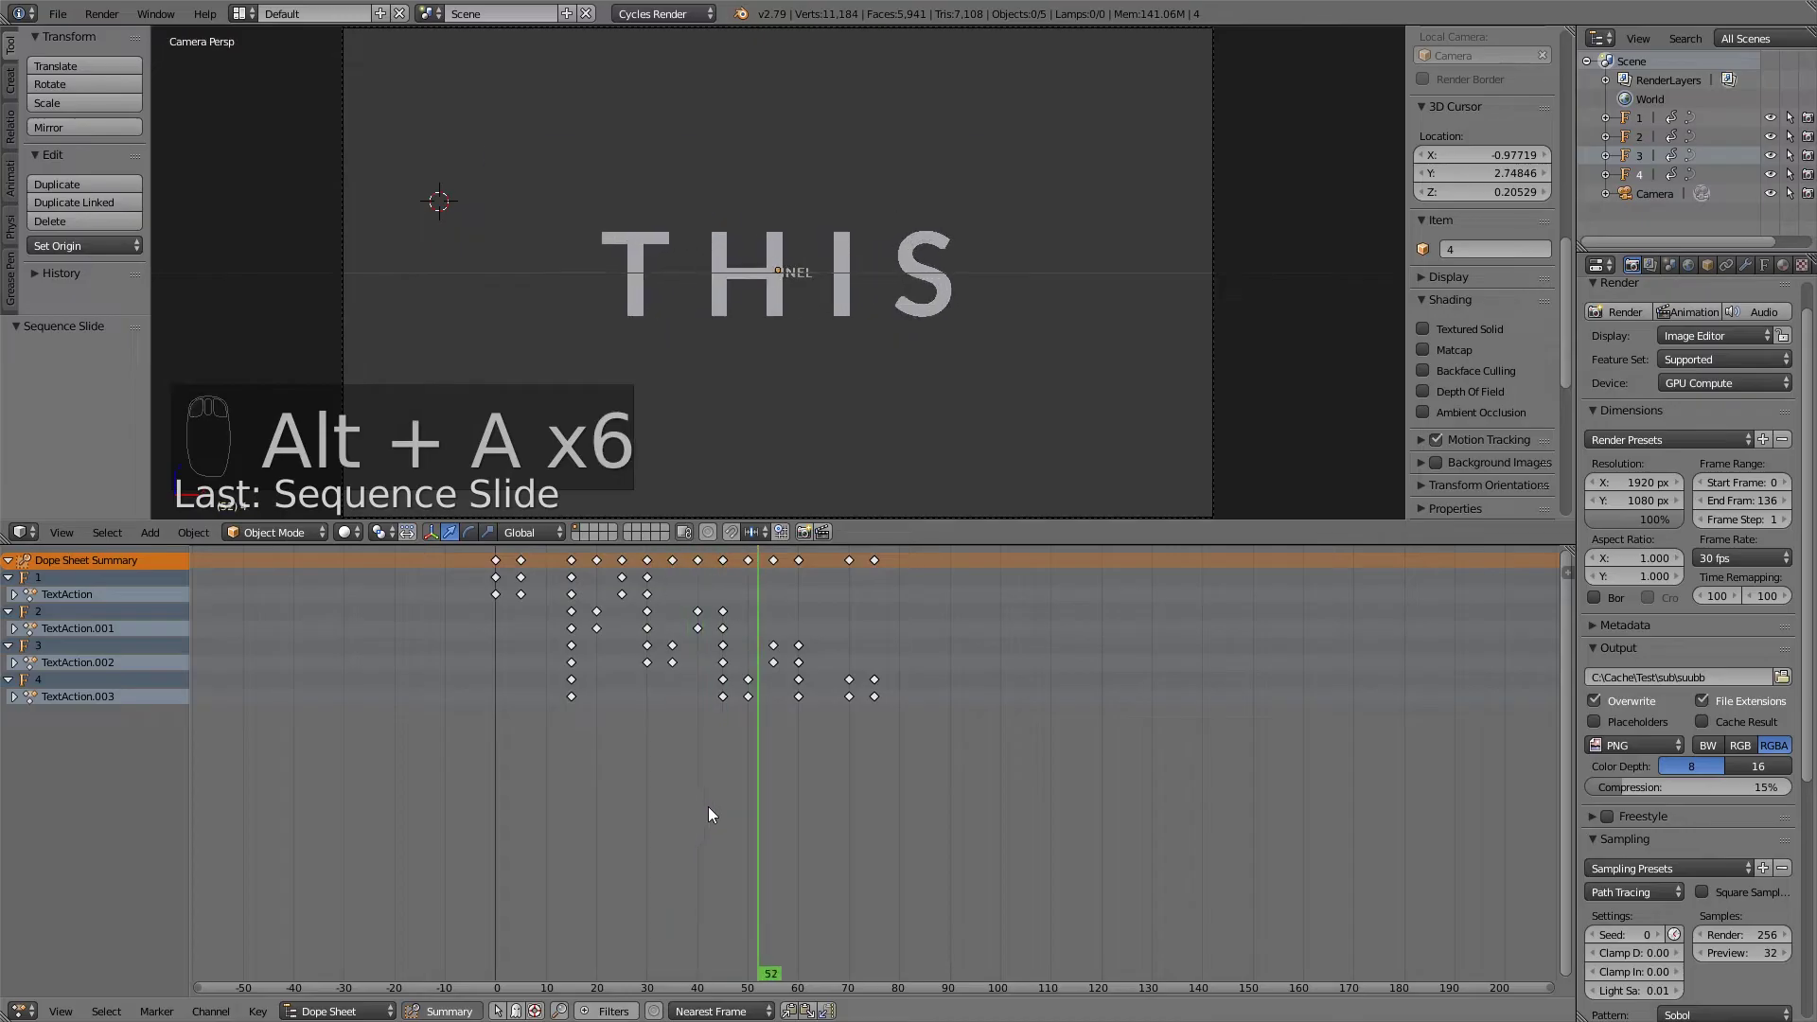
left_click(750, 810)
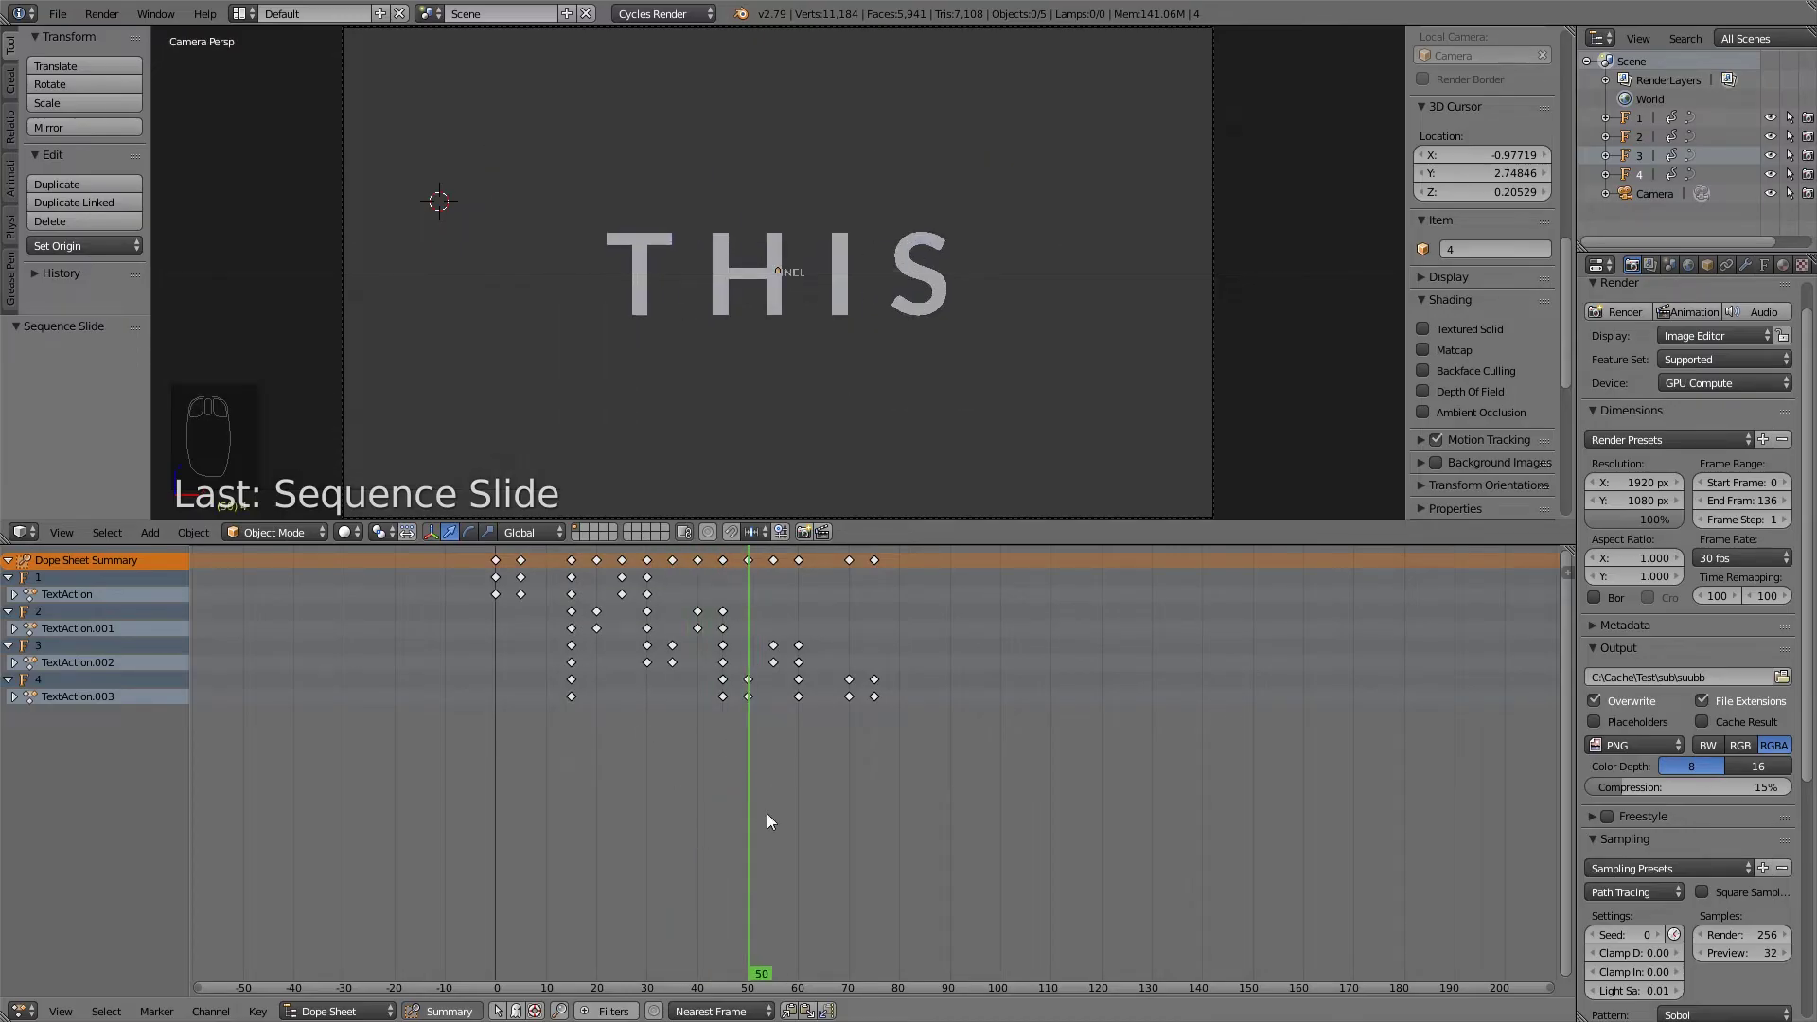
Box-select the Dope Sheet keyframes from about frame 28 onward.
left_click_drag(751, 811, 624, 809)
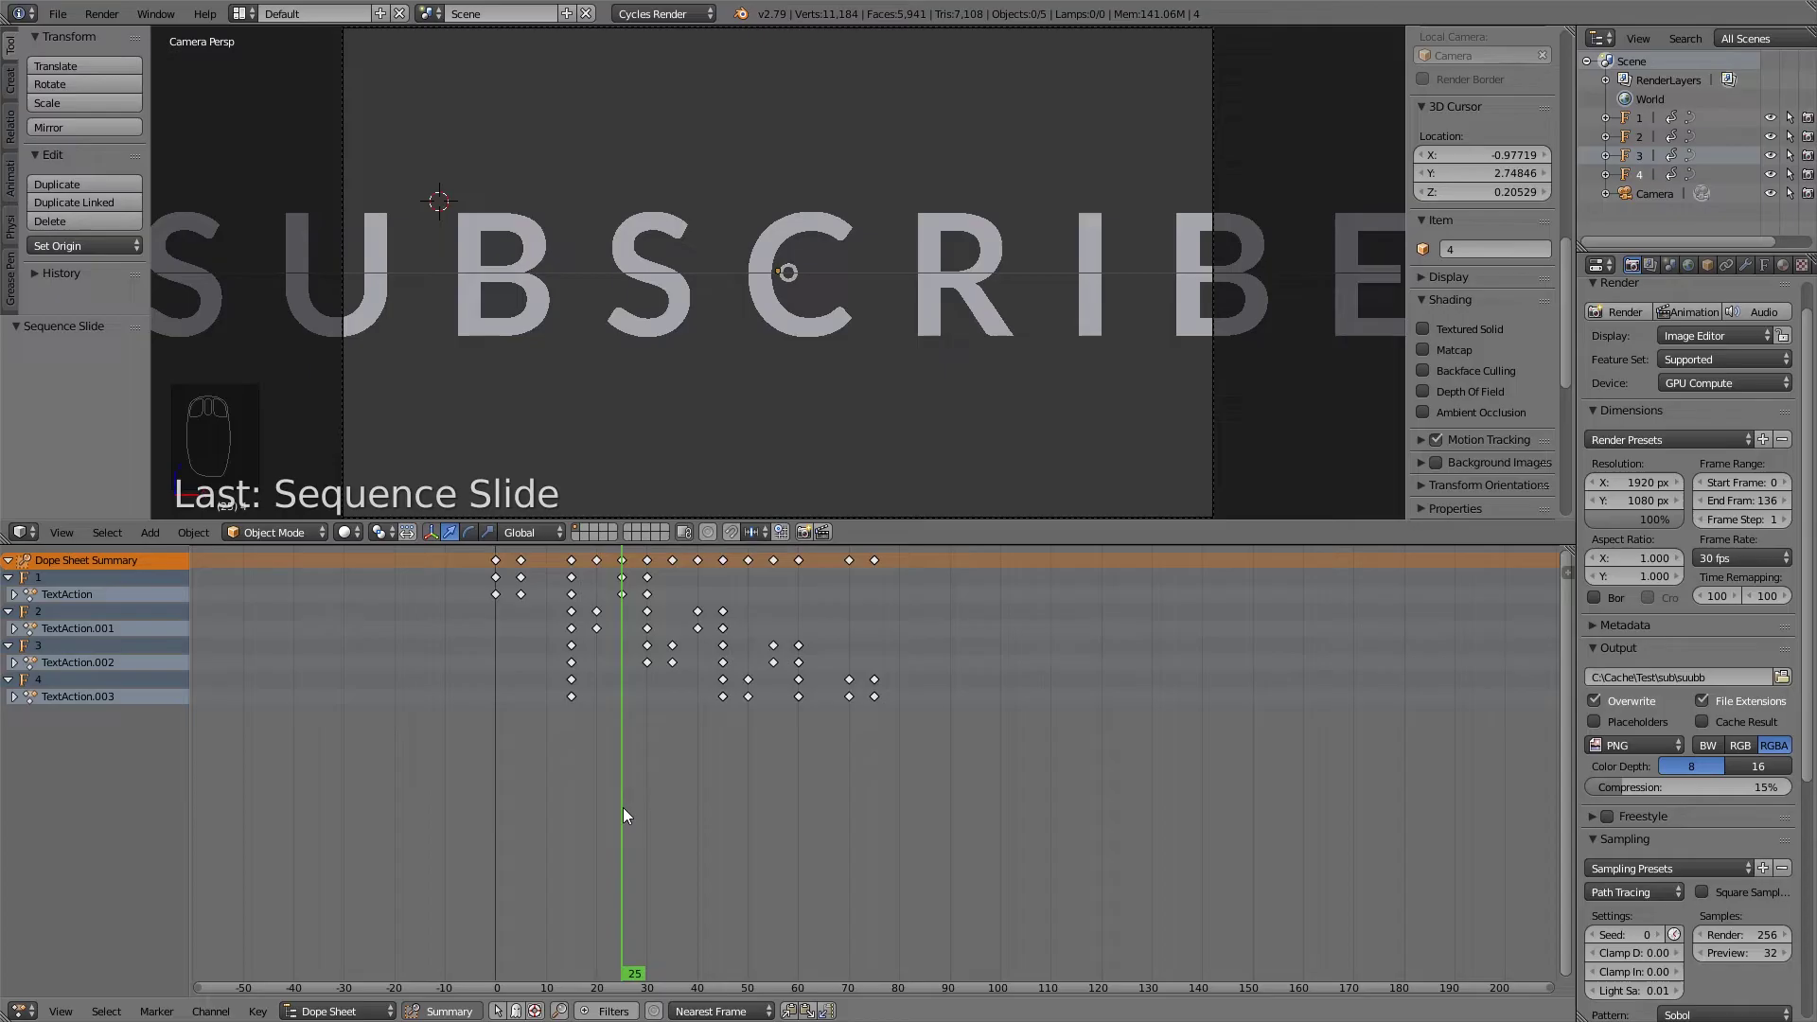
key("a")
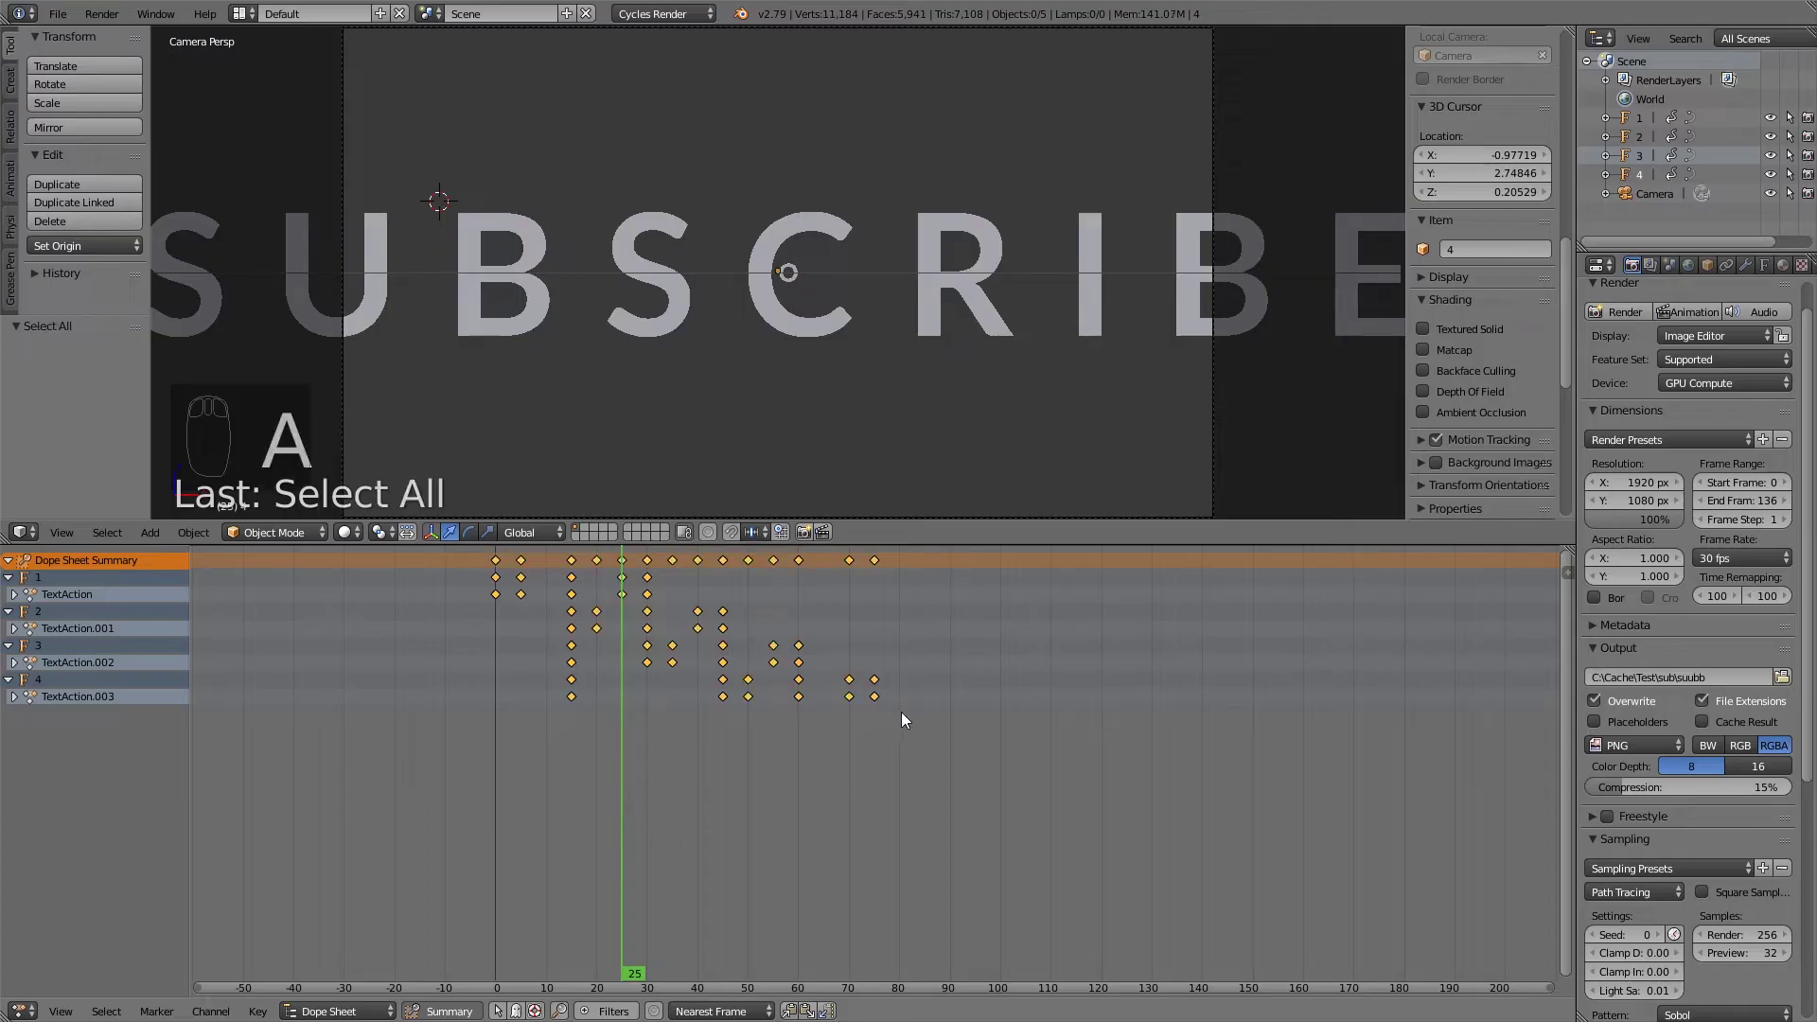
key("a")
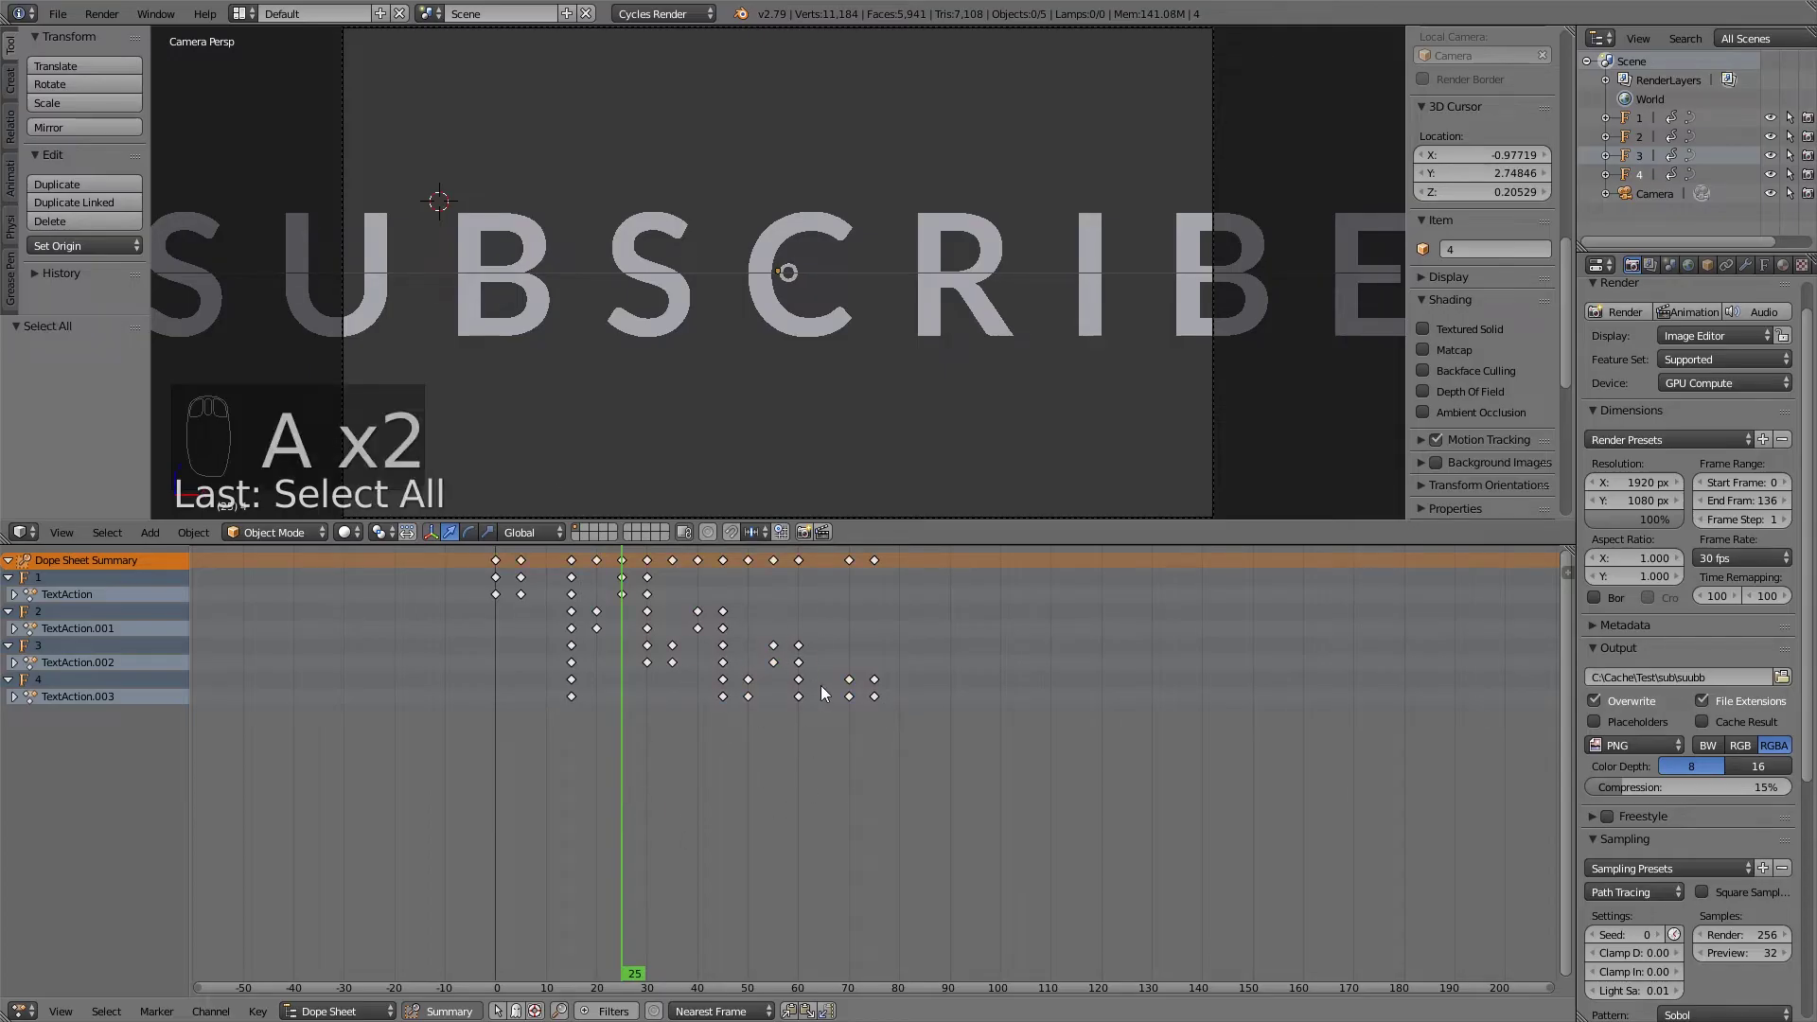
key("b")
left_click_drag(1006, 784, 628, 553)
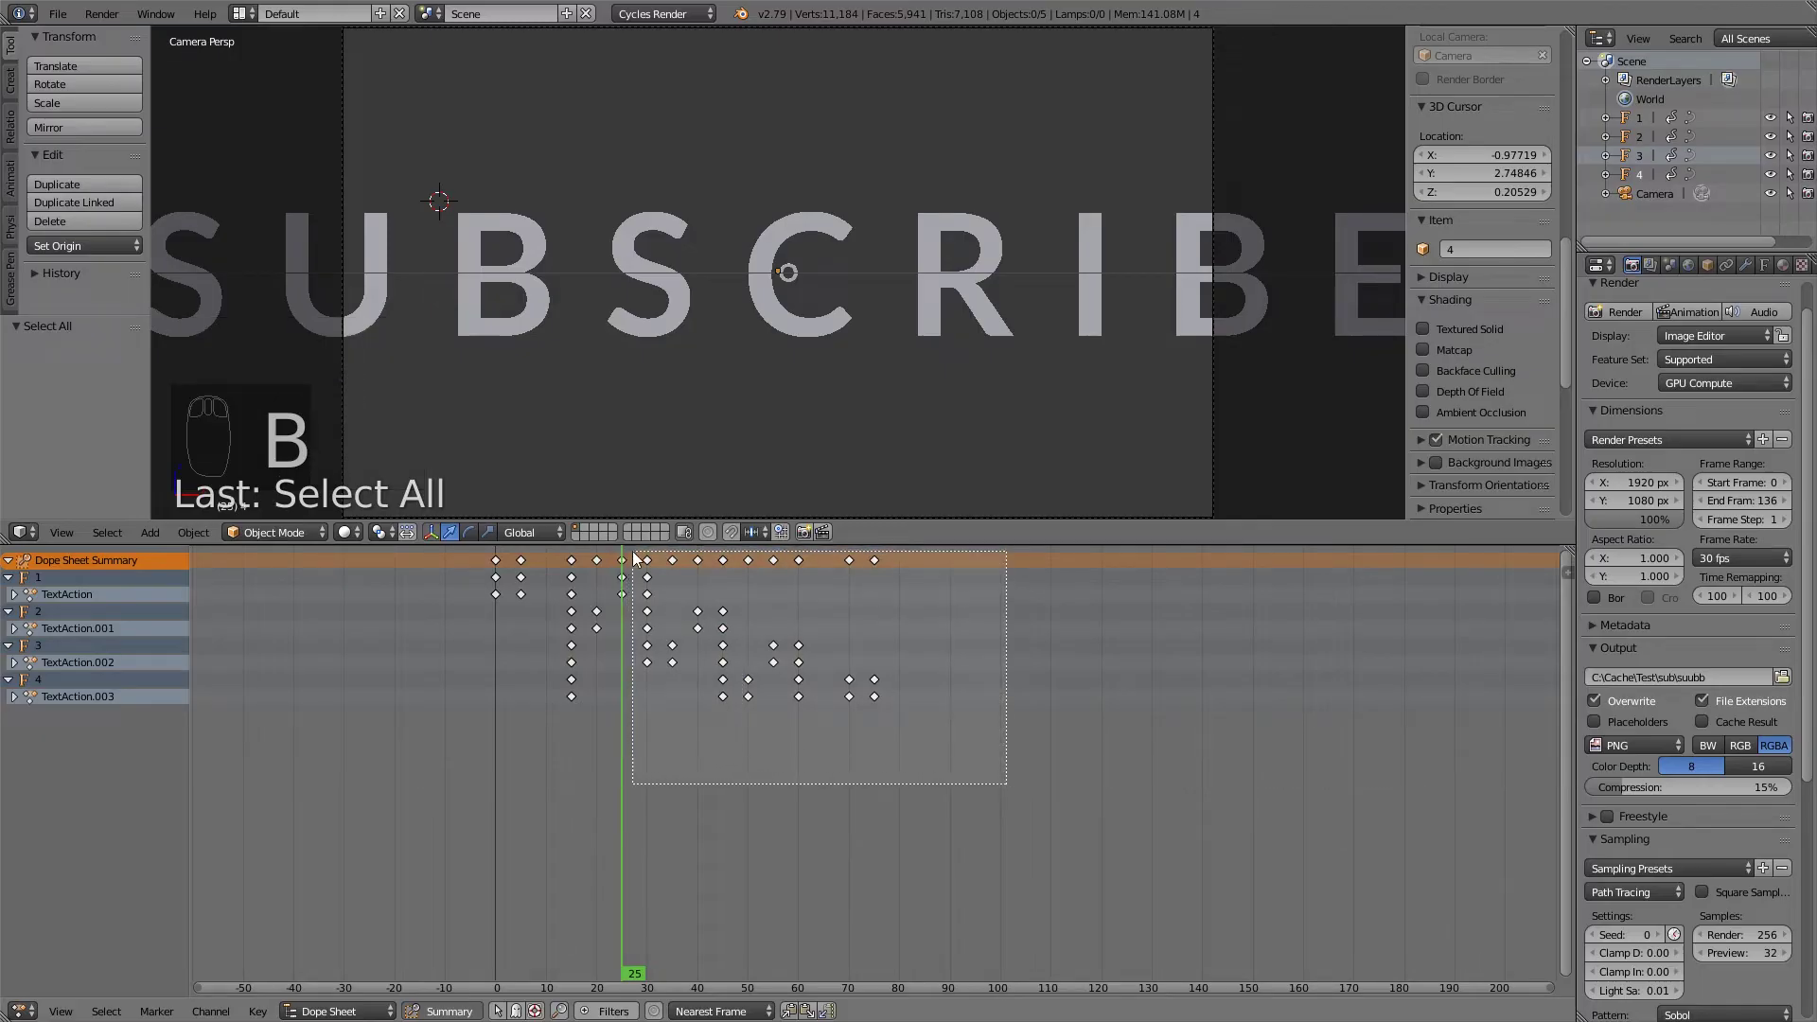
left_click_drag(621, 558, 621, 559)
left_click_drag(818, 731, 748, 785)
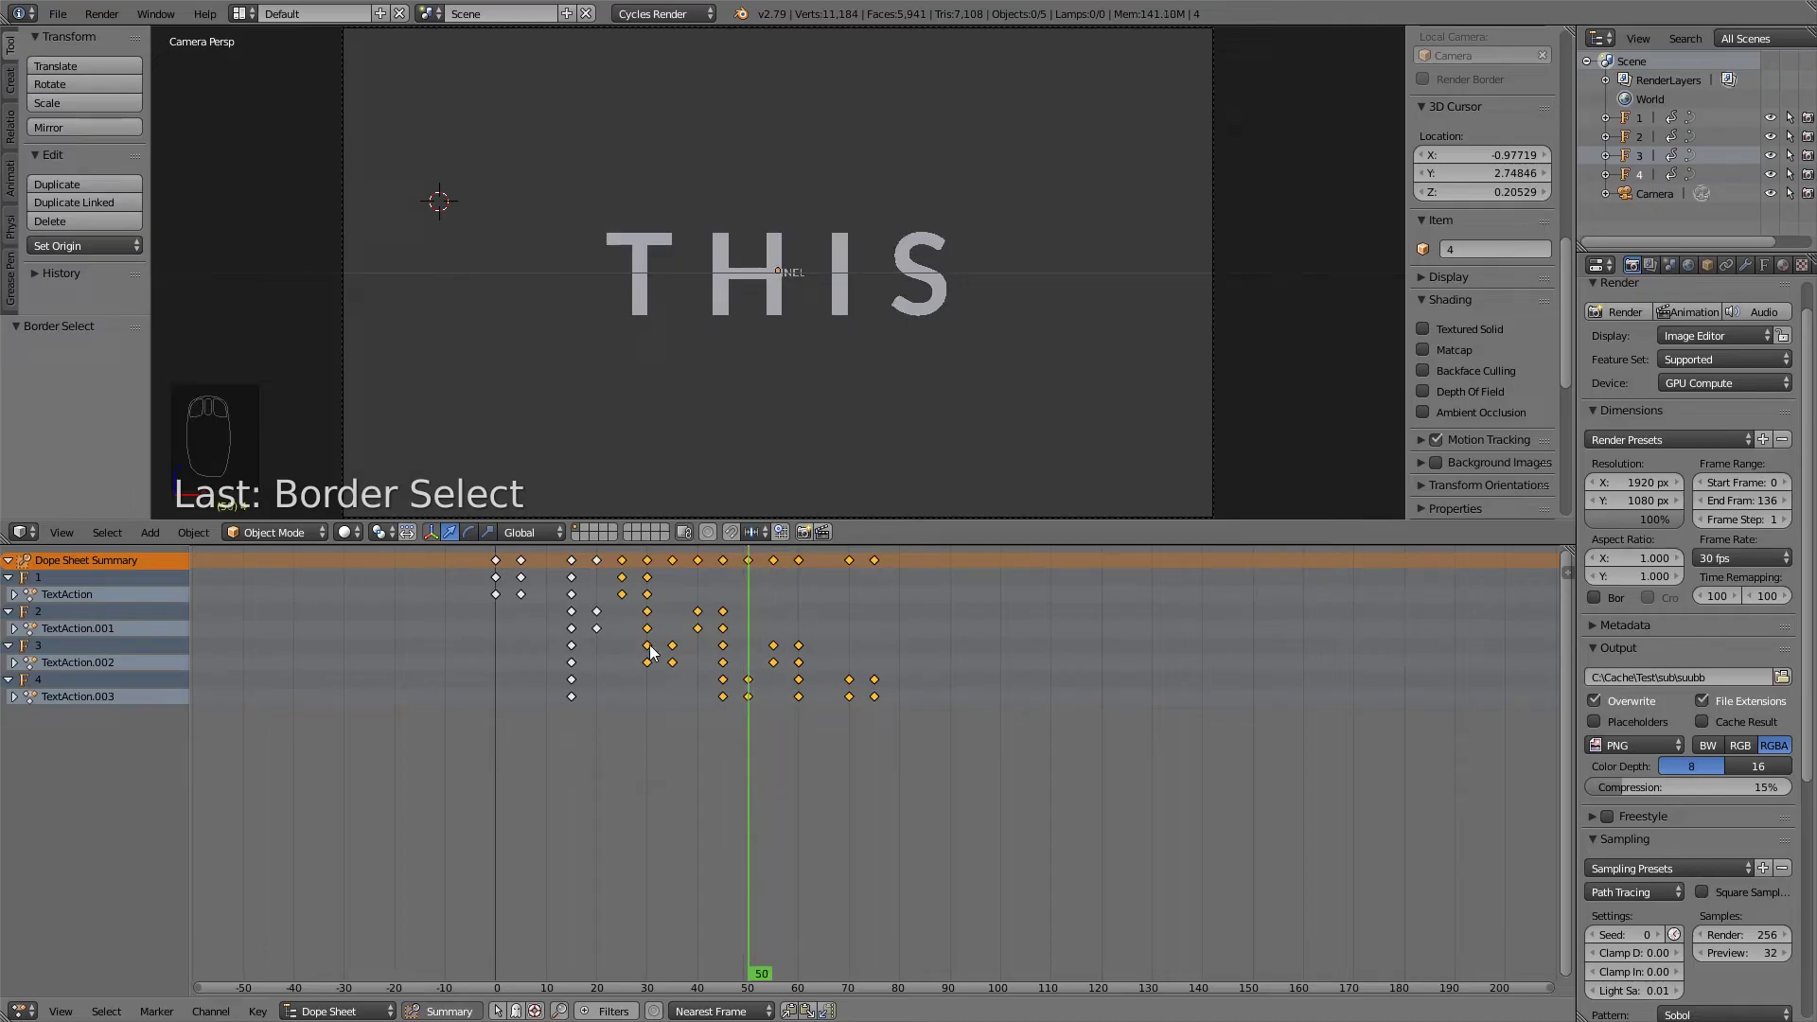
Shift the selected keyframes about 25 frames later and play from frame 0.
key("g")
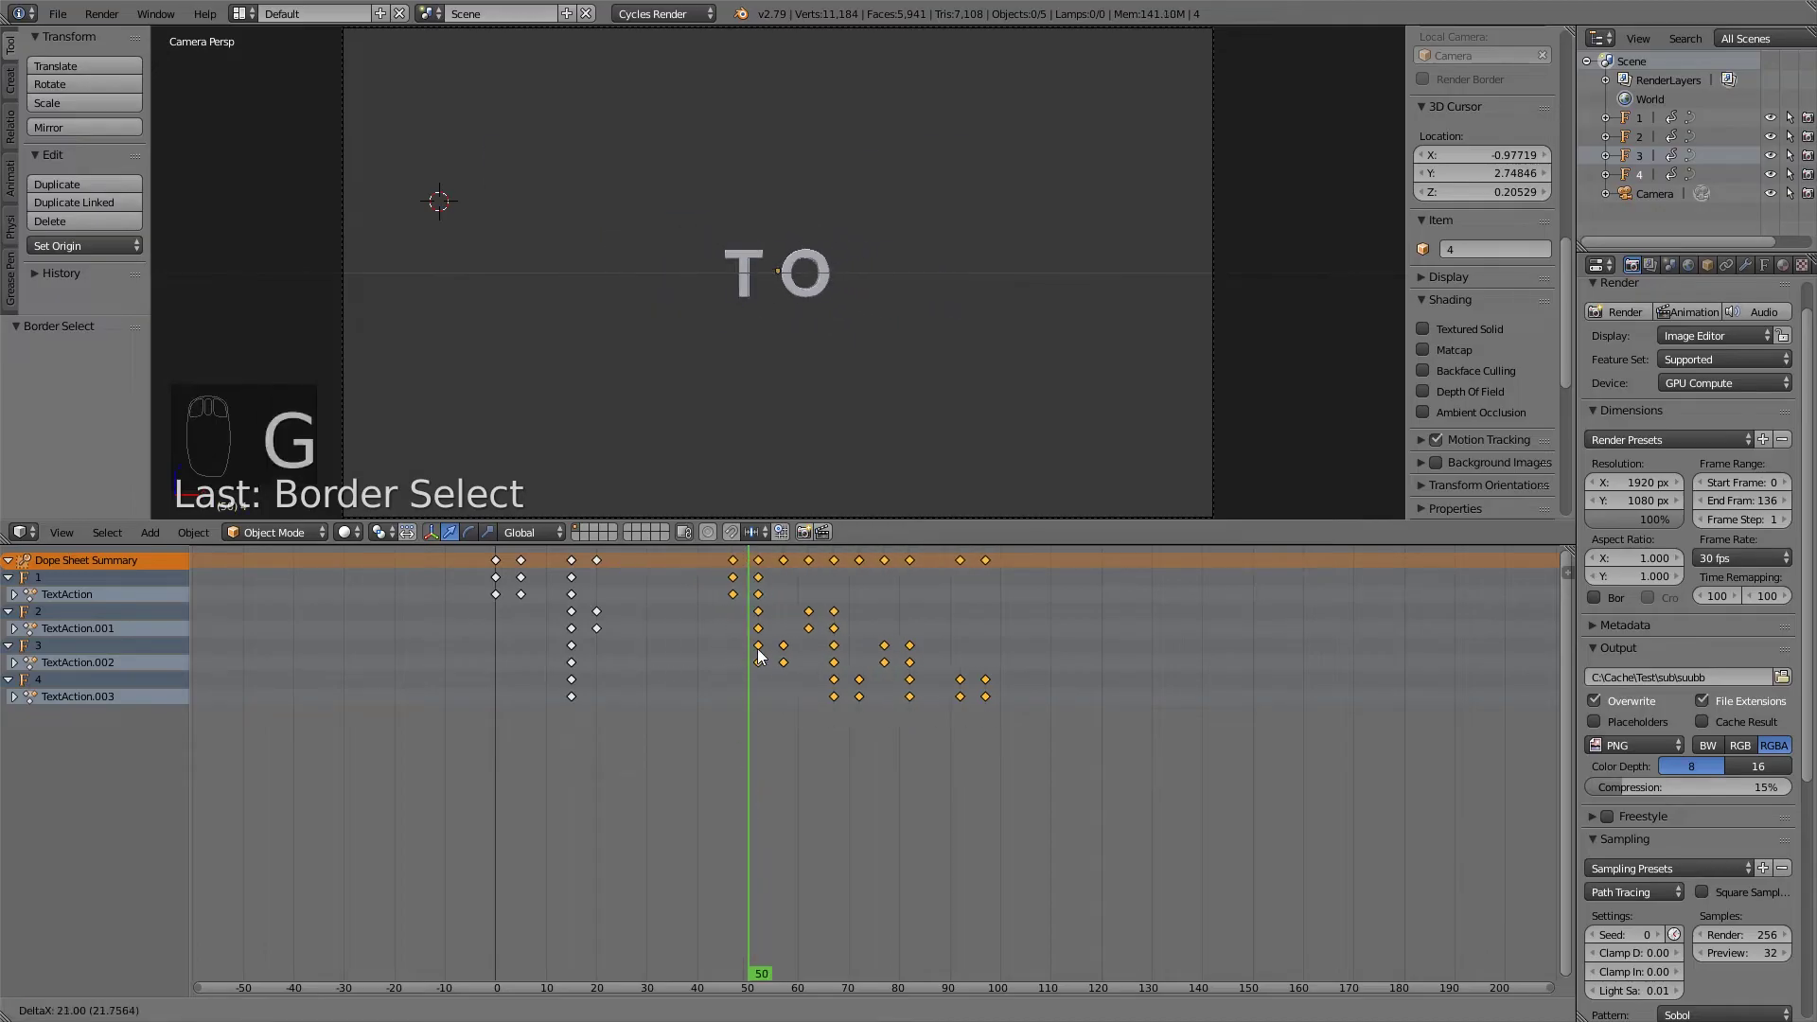
left_click(763, 660)
left_click(426, 709)
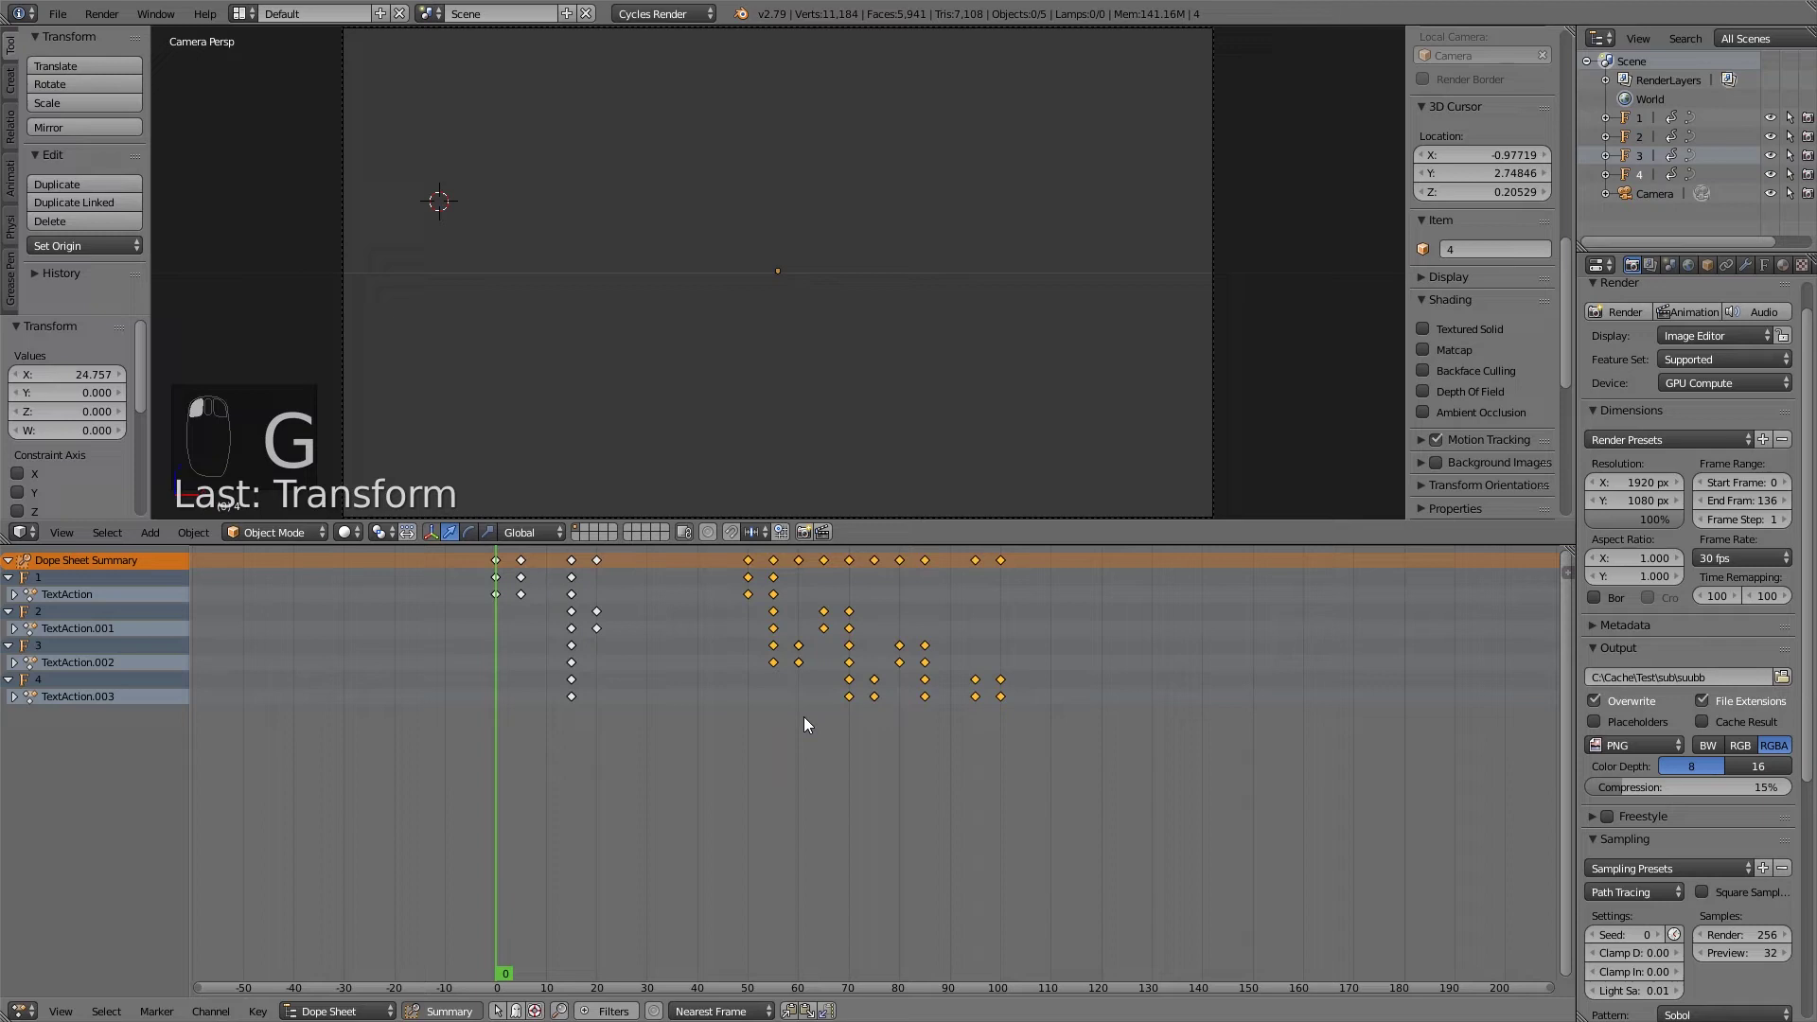
key("alt+a")
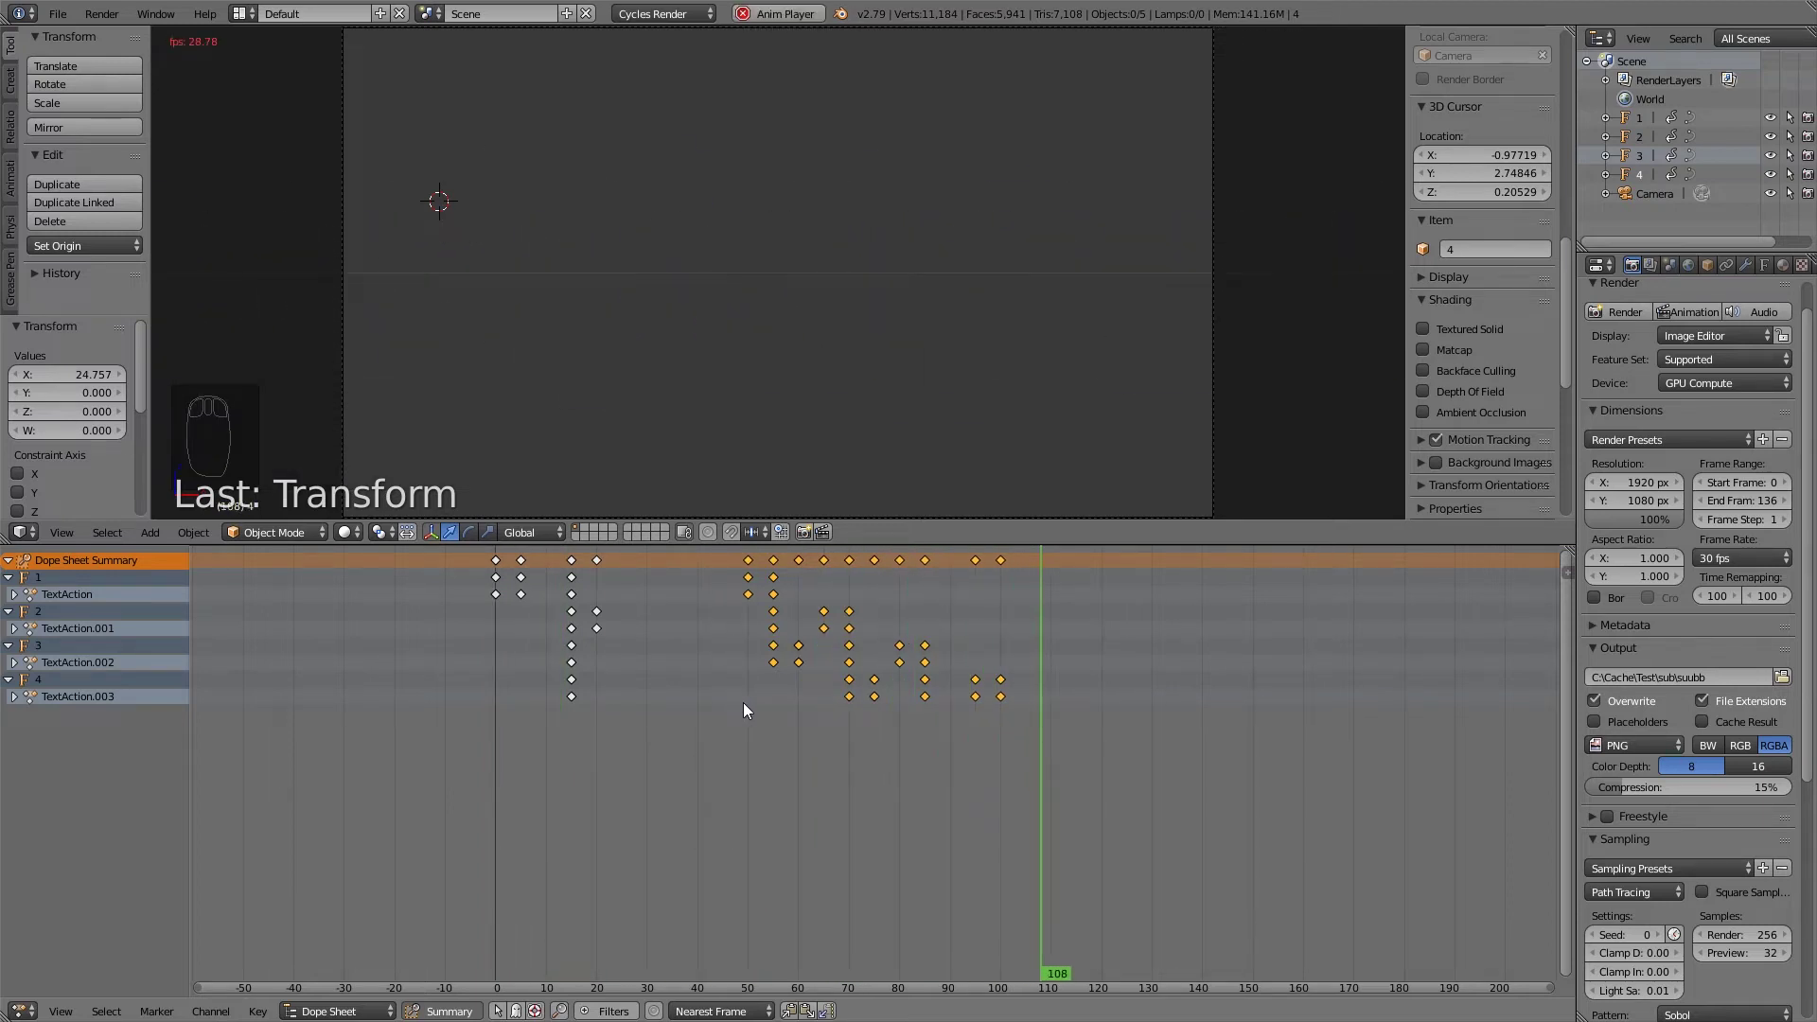
Scrub and play around frames 48–59 to check word timing against the audio.
key("alt+a")
left_click(748, 759)
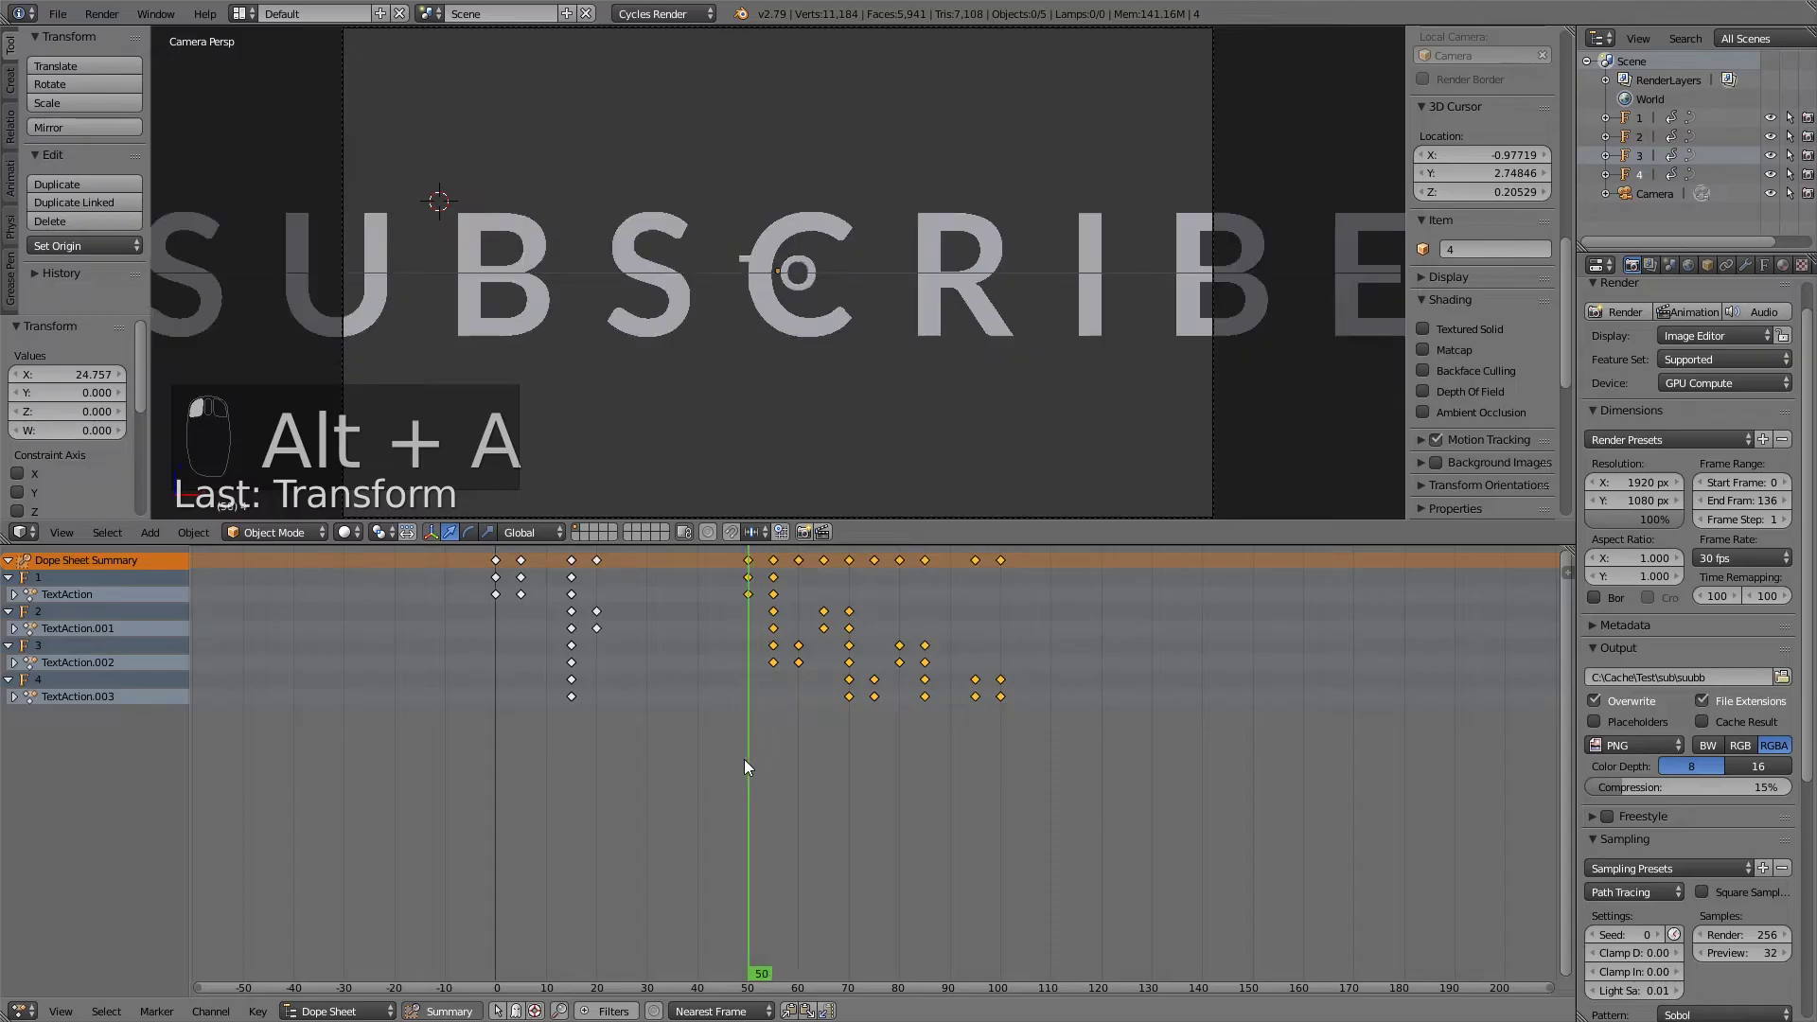
key("alt+a")
key("alt+a")
left_click(763, 759)
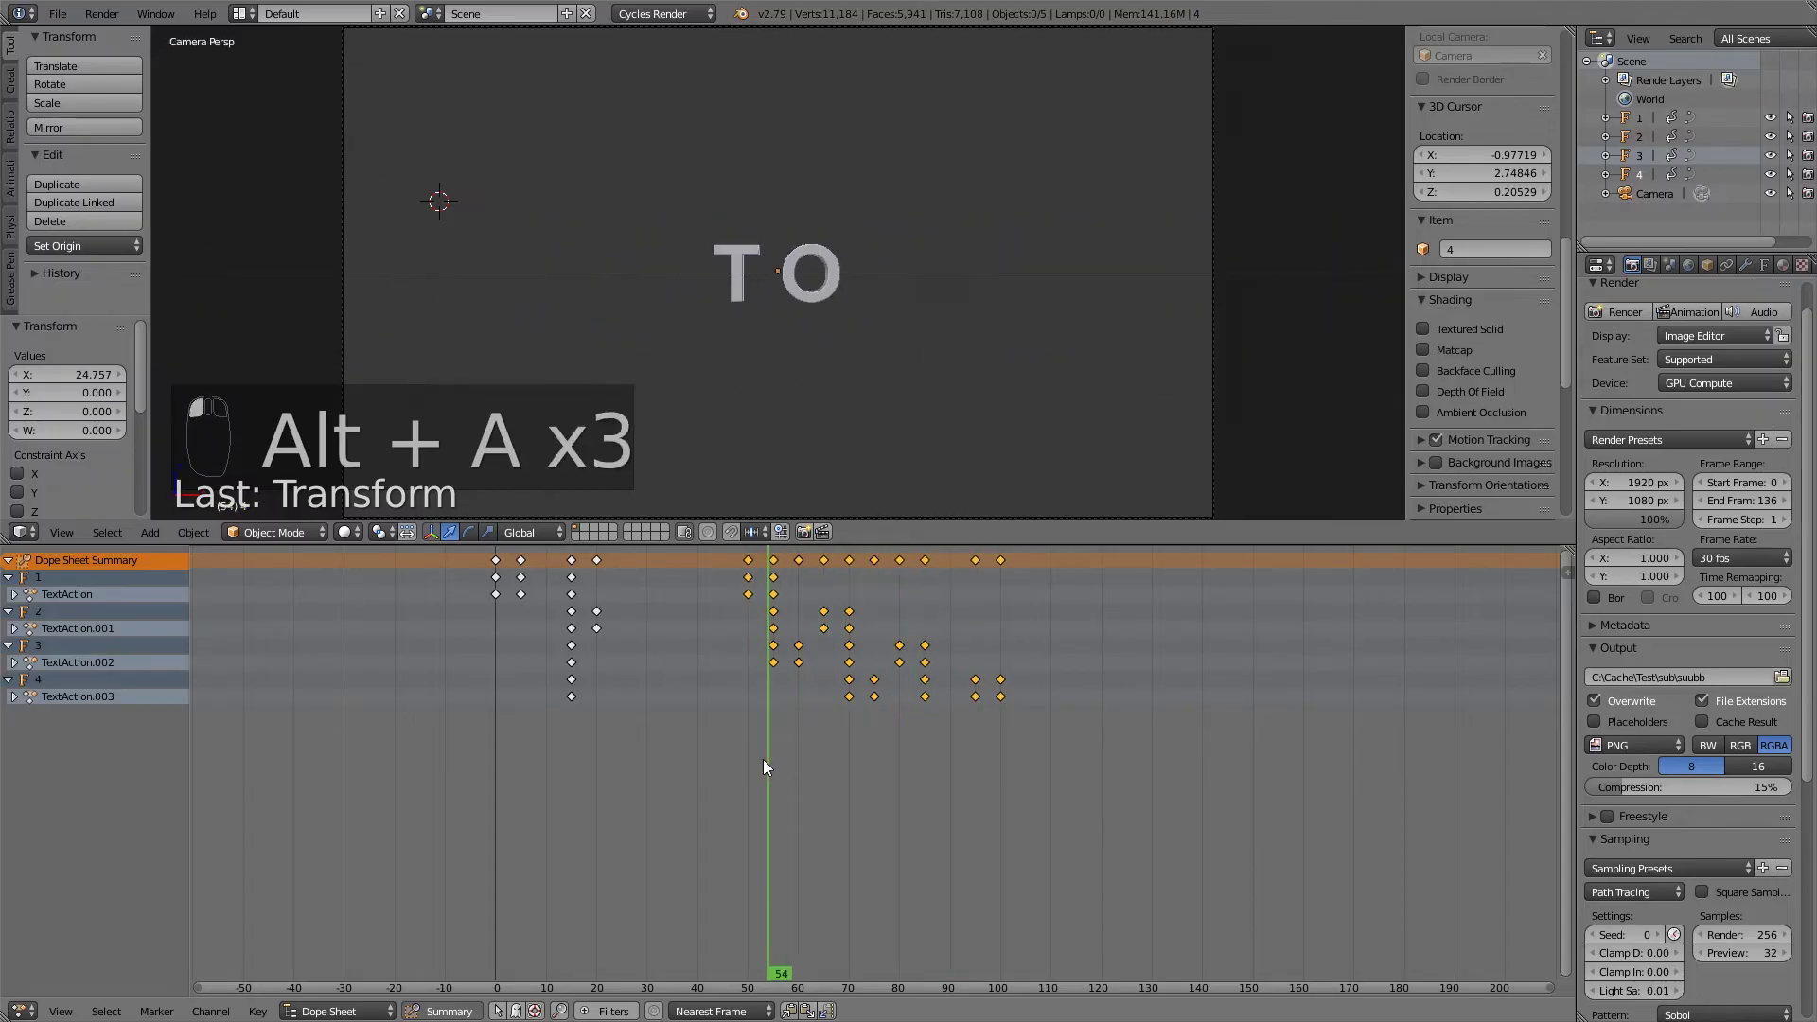
left_click_drag(763, 759, 826, 767)
left_click(739, 765)
key("alt+a")
key("alt+a")
left_click(740, 763)
Box-select keyframes from about frame 65 onward and shift them about 4 frames later.
key("a")
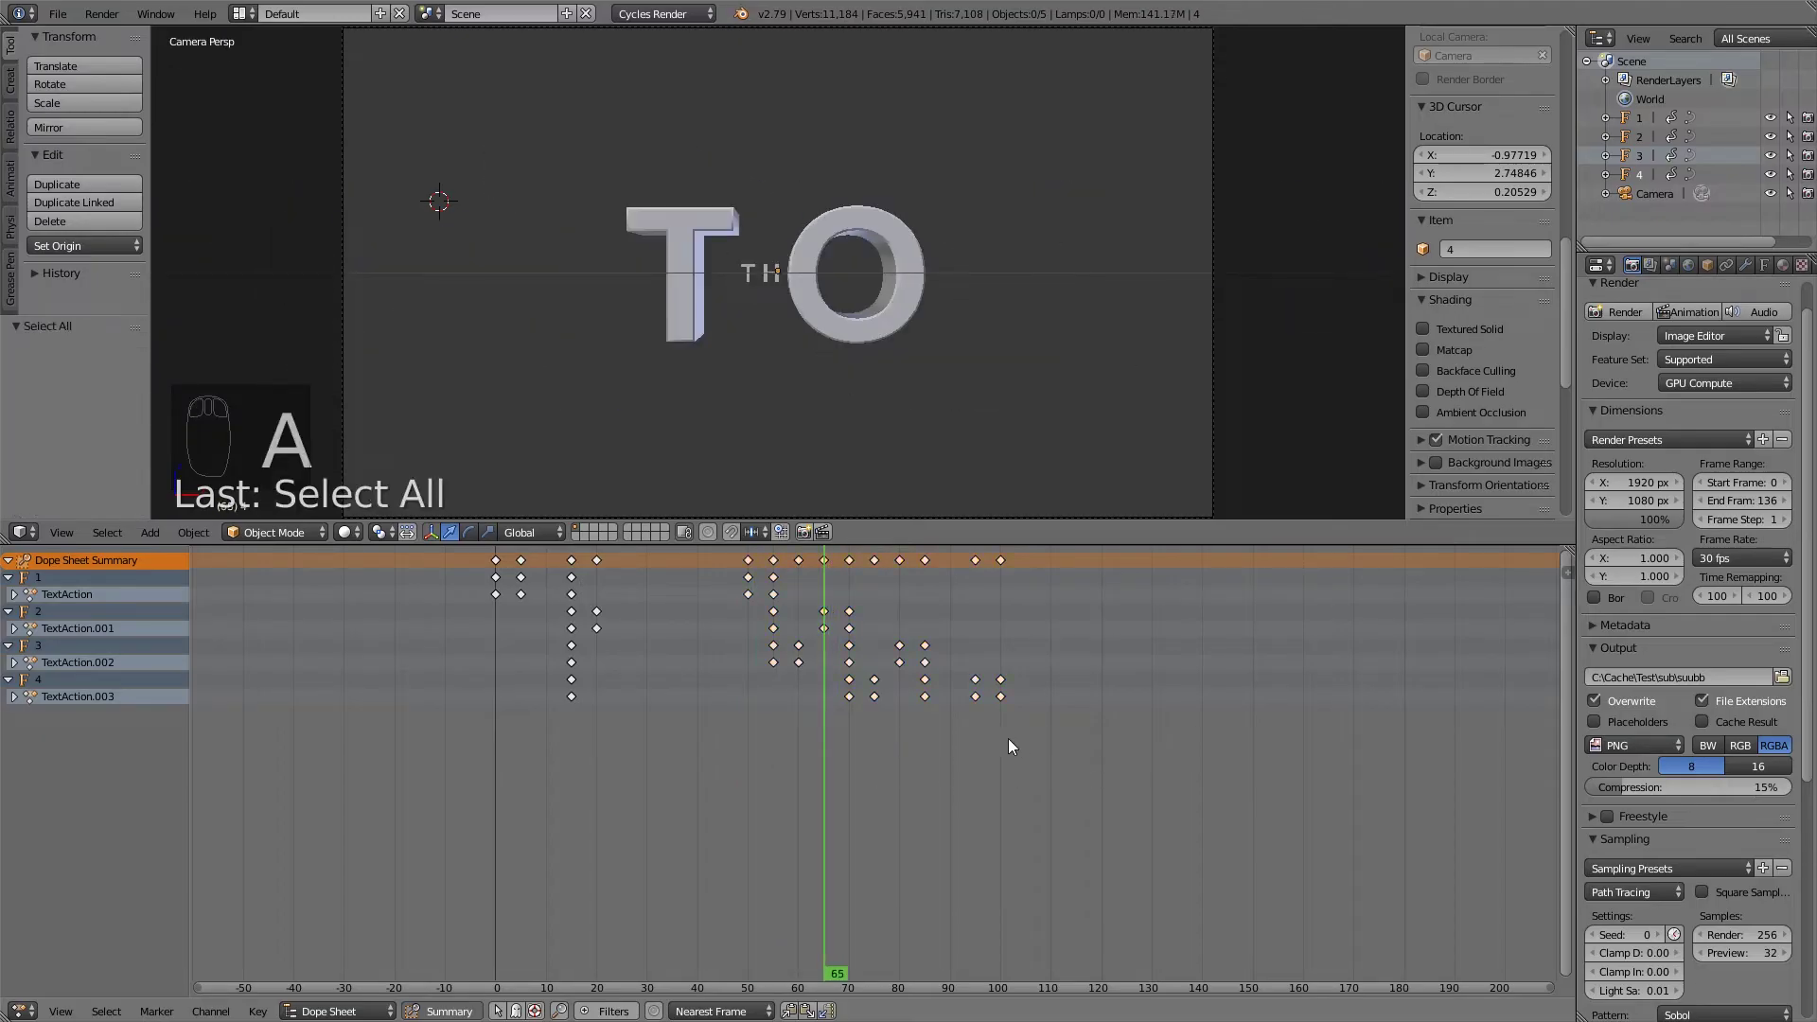
key("b")
left_click_drag(1084, 770, 820, 539)
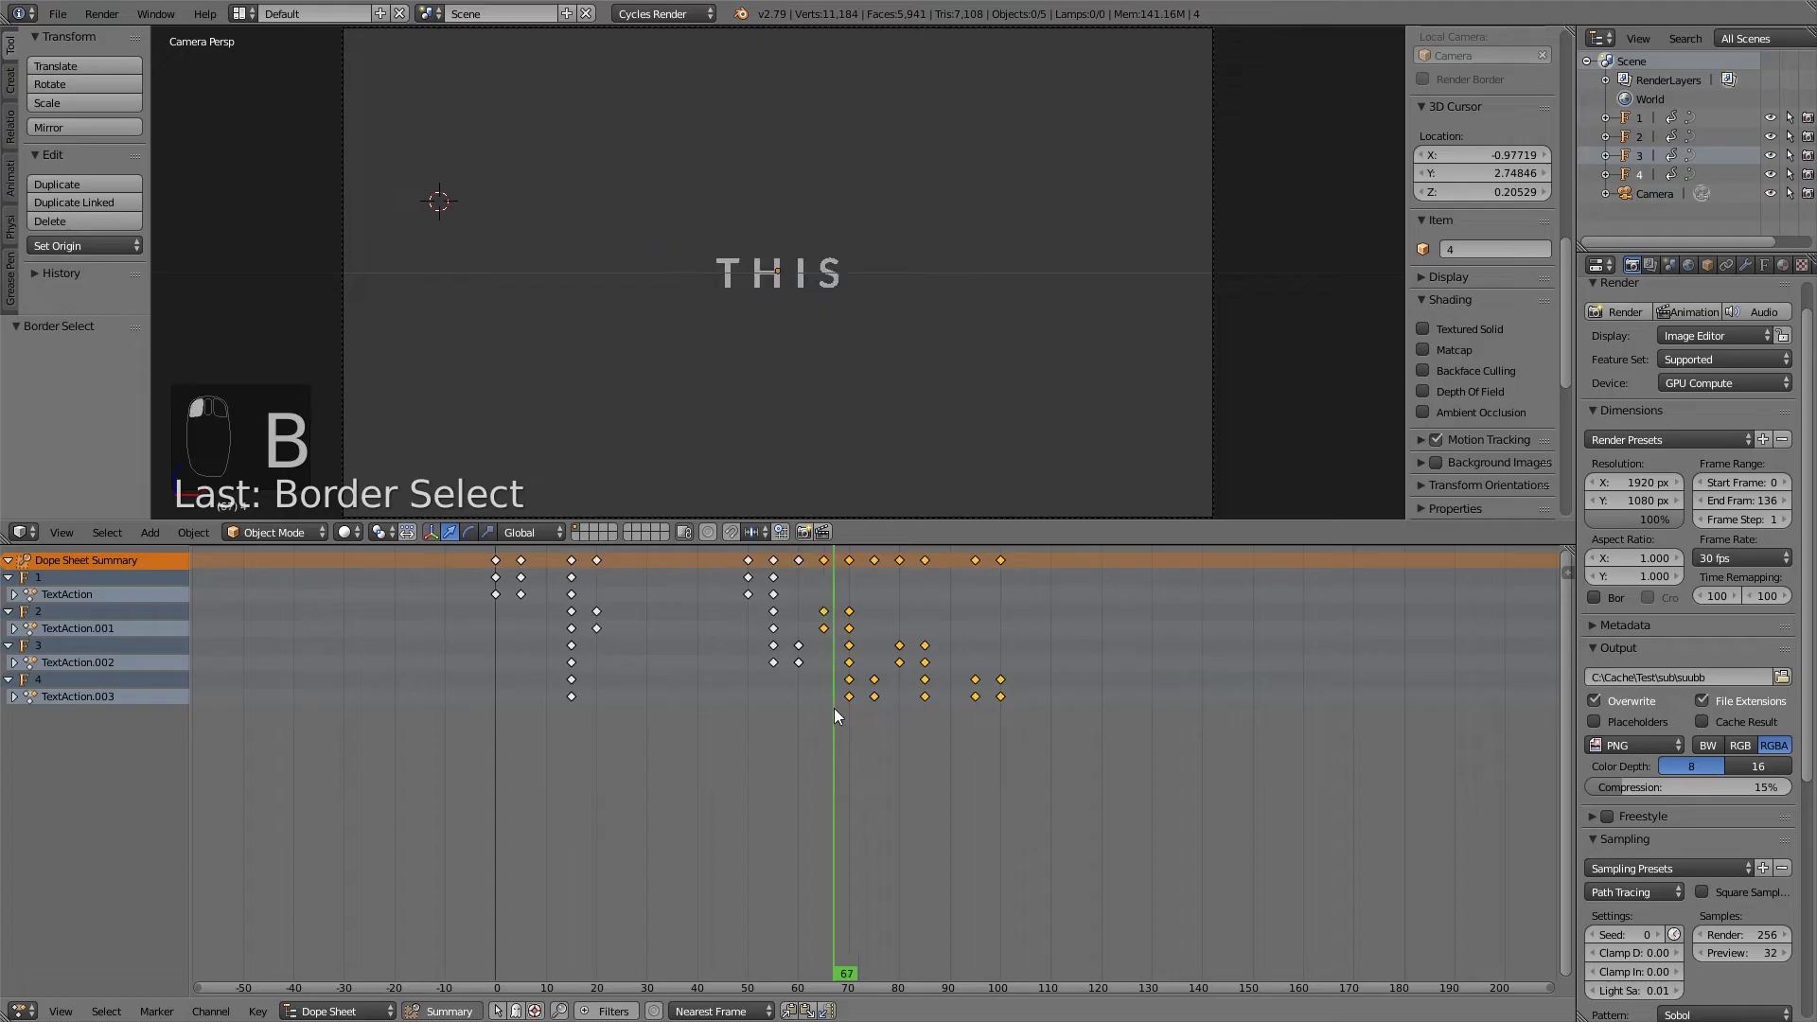
mouse_move(825, 712)
left_mouse_down()
mouse_move(757, 717)
mouse_move(845, 733)
left_mouse_up()
key("alt+a")
key("alt+a")
key("alt+a")
key("alt+a")
key("alt+a")
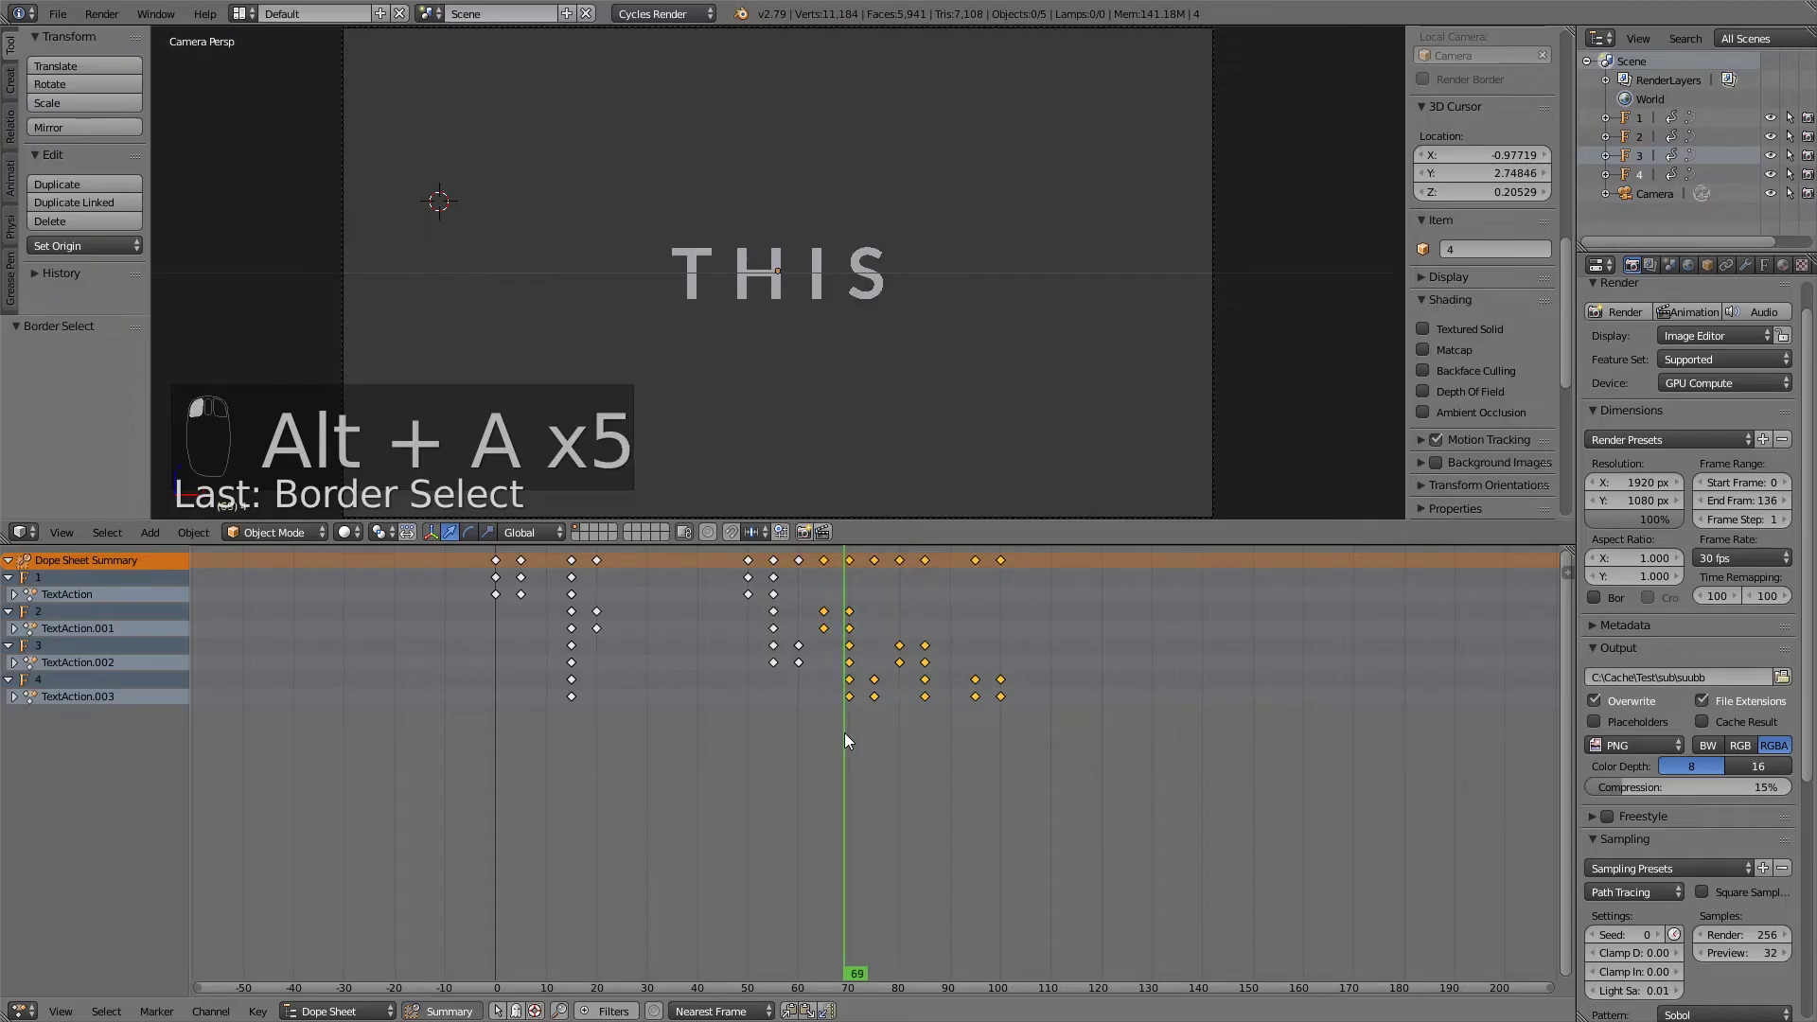
key("g")
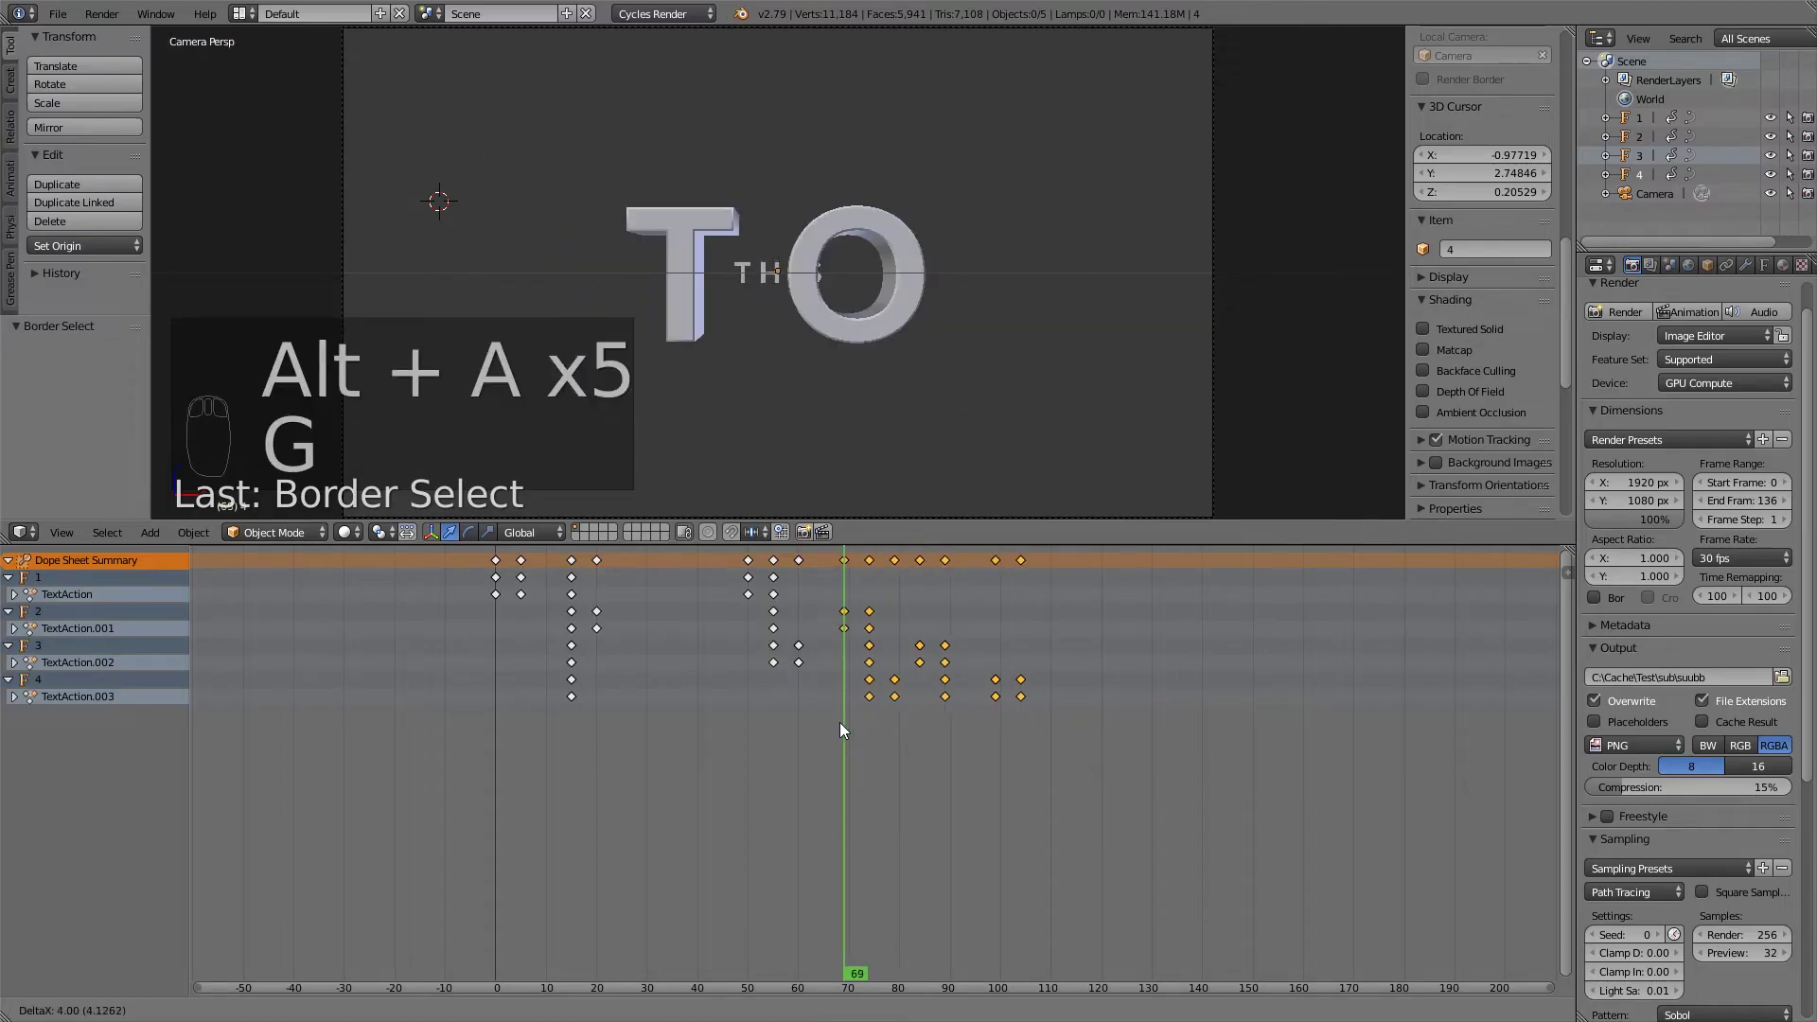
left_click(838, 723)
left_click(646, 759)
Play back around frames 71–96 to check how long CHANNEL stays on screen.
key("alt+a")
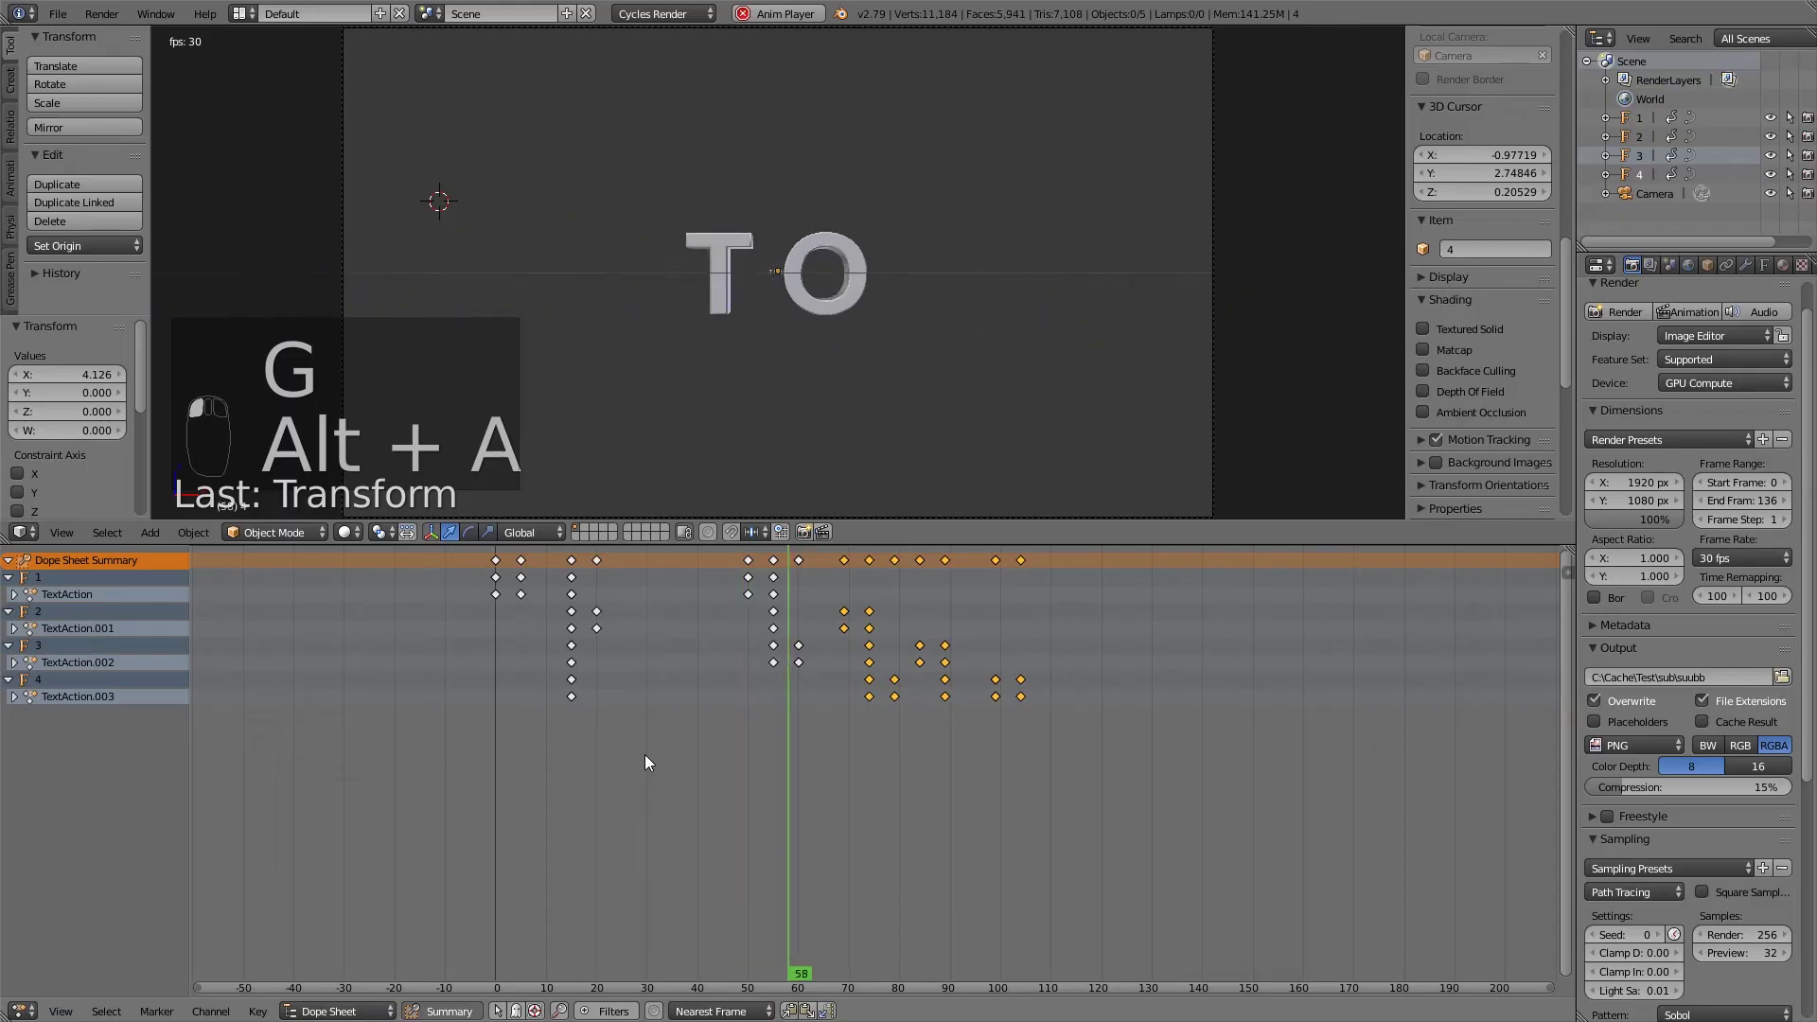
key("alt+a")
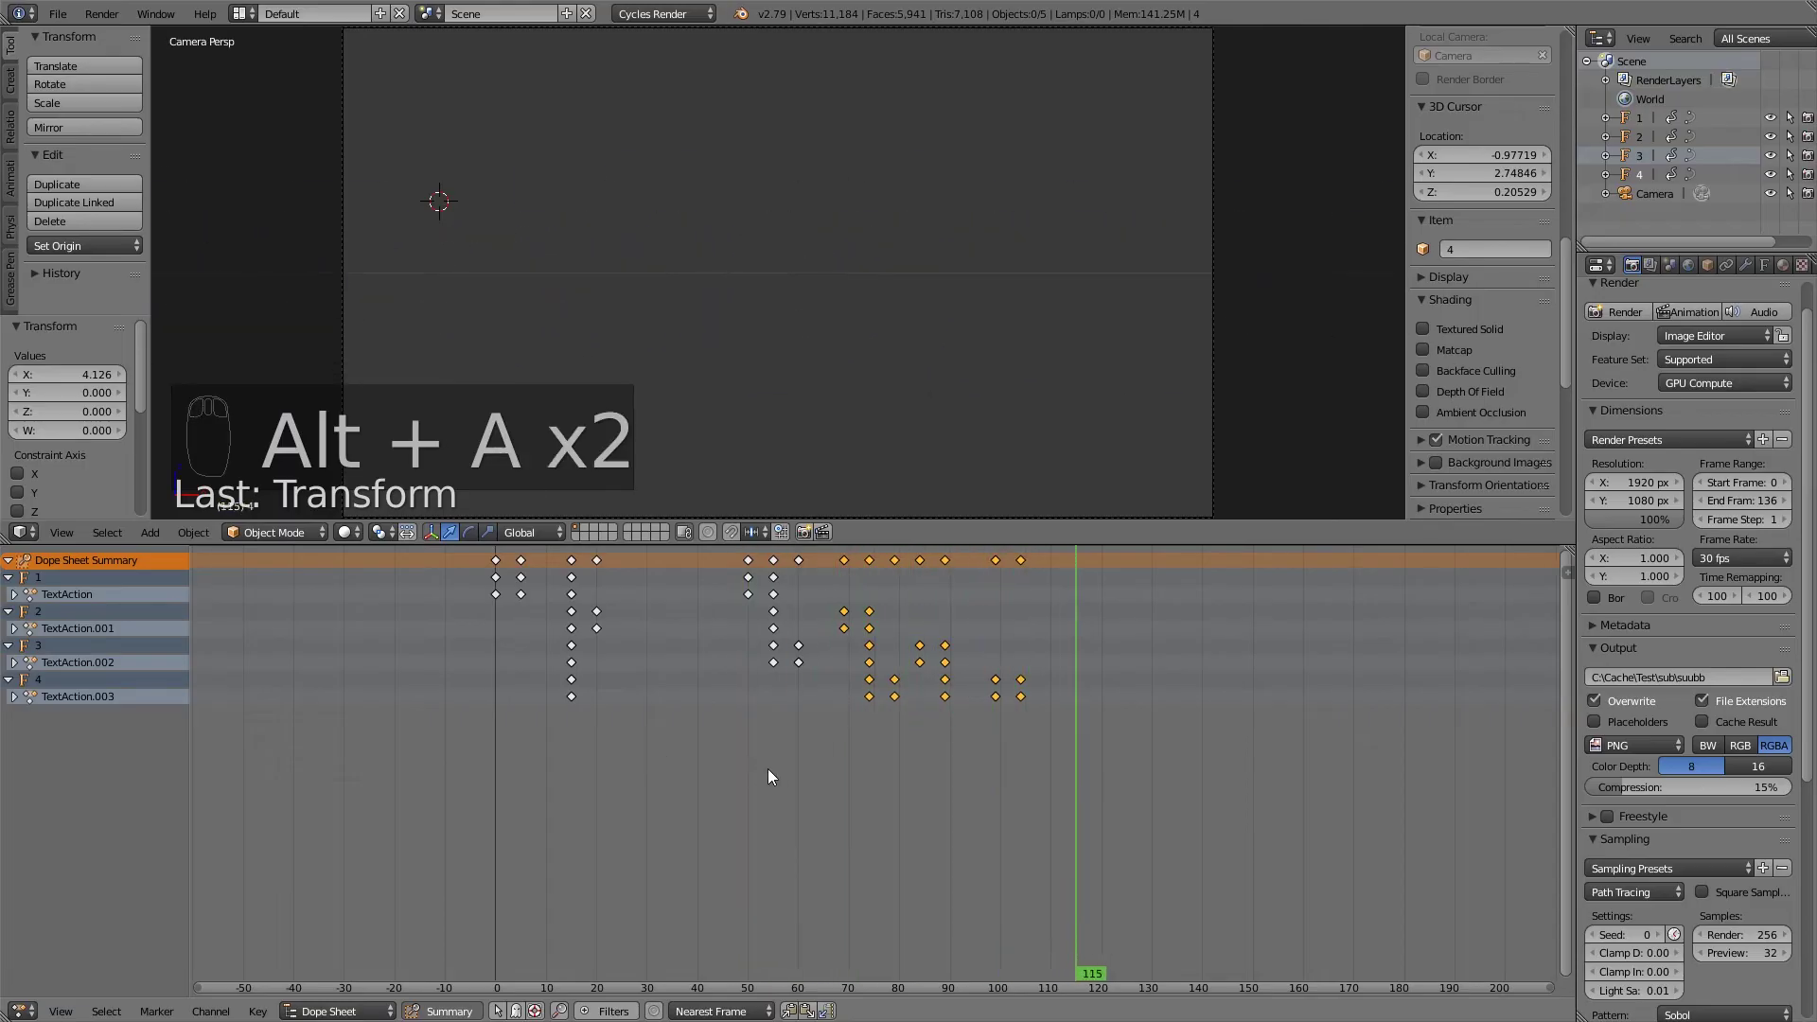
mouse_move(813, 769)
left_mouse_down()
mouse_move(882, 770)
mouse_move(786, 776)
left_mouse_up()
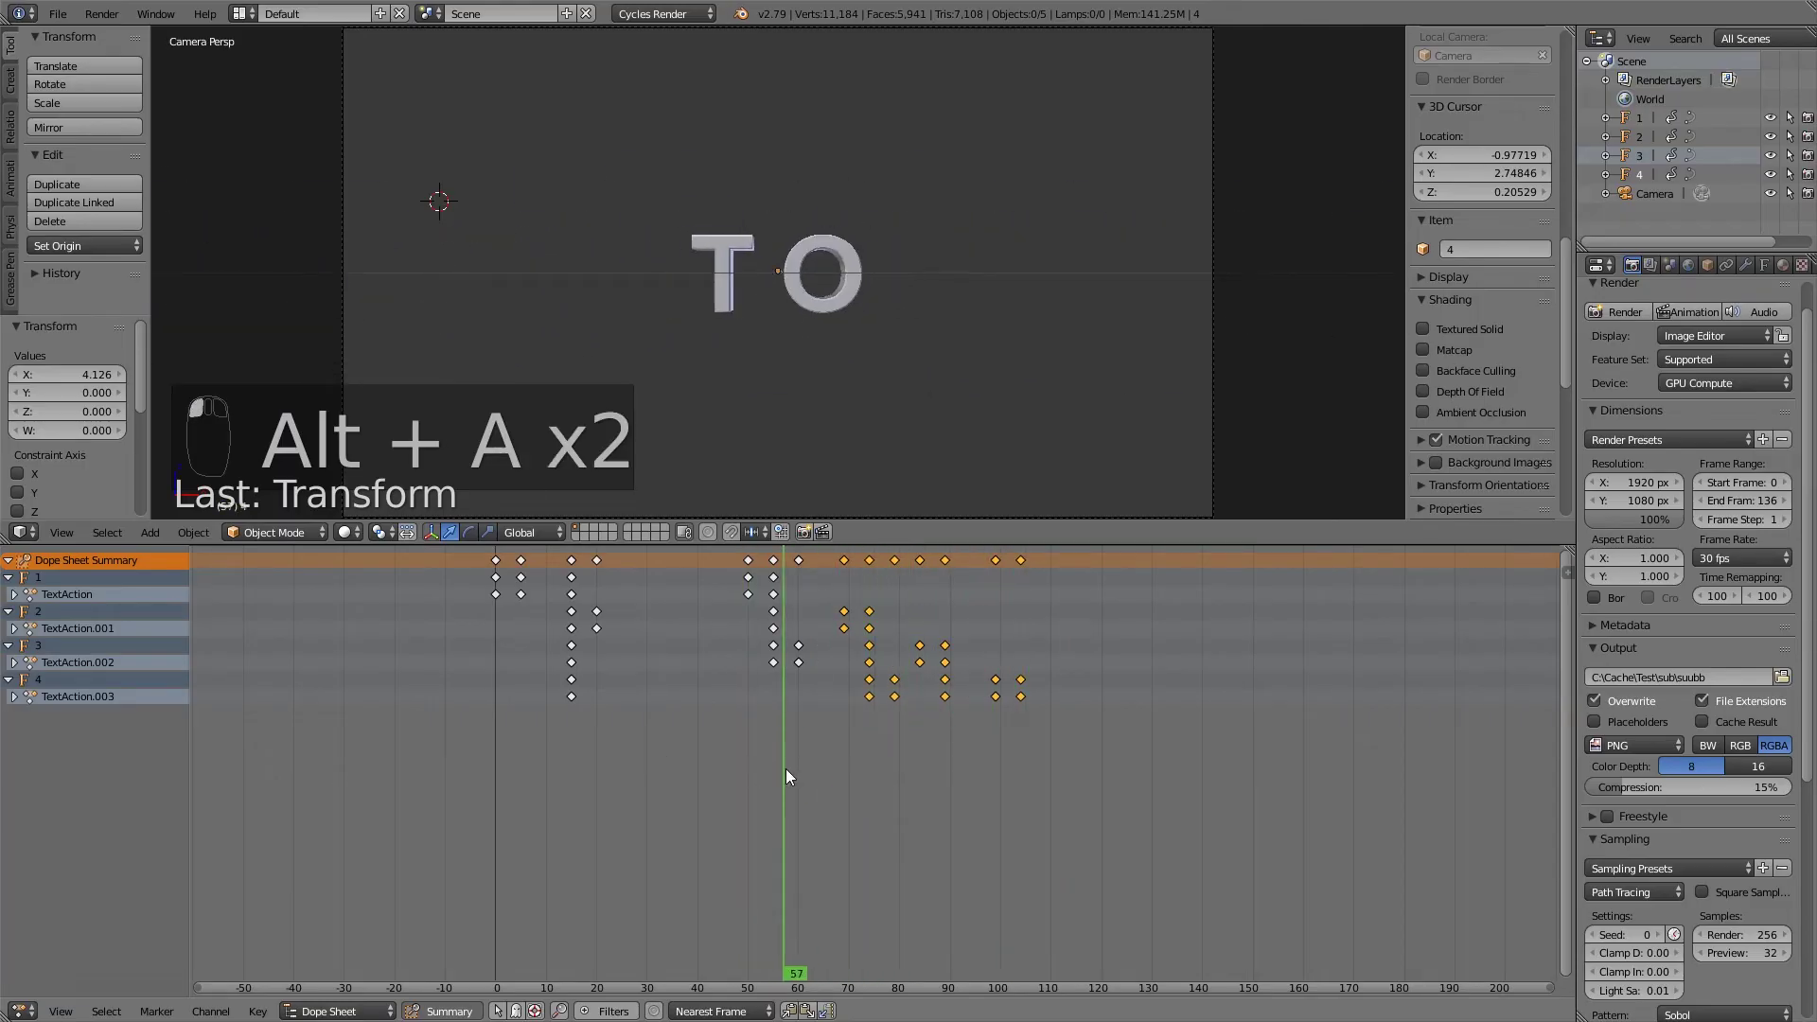
key("alt+a")
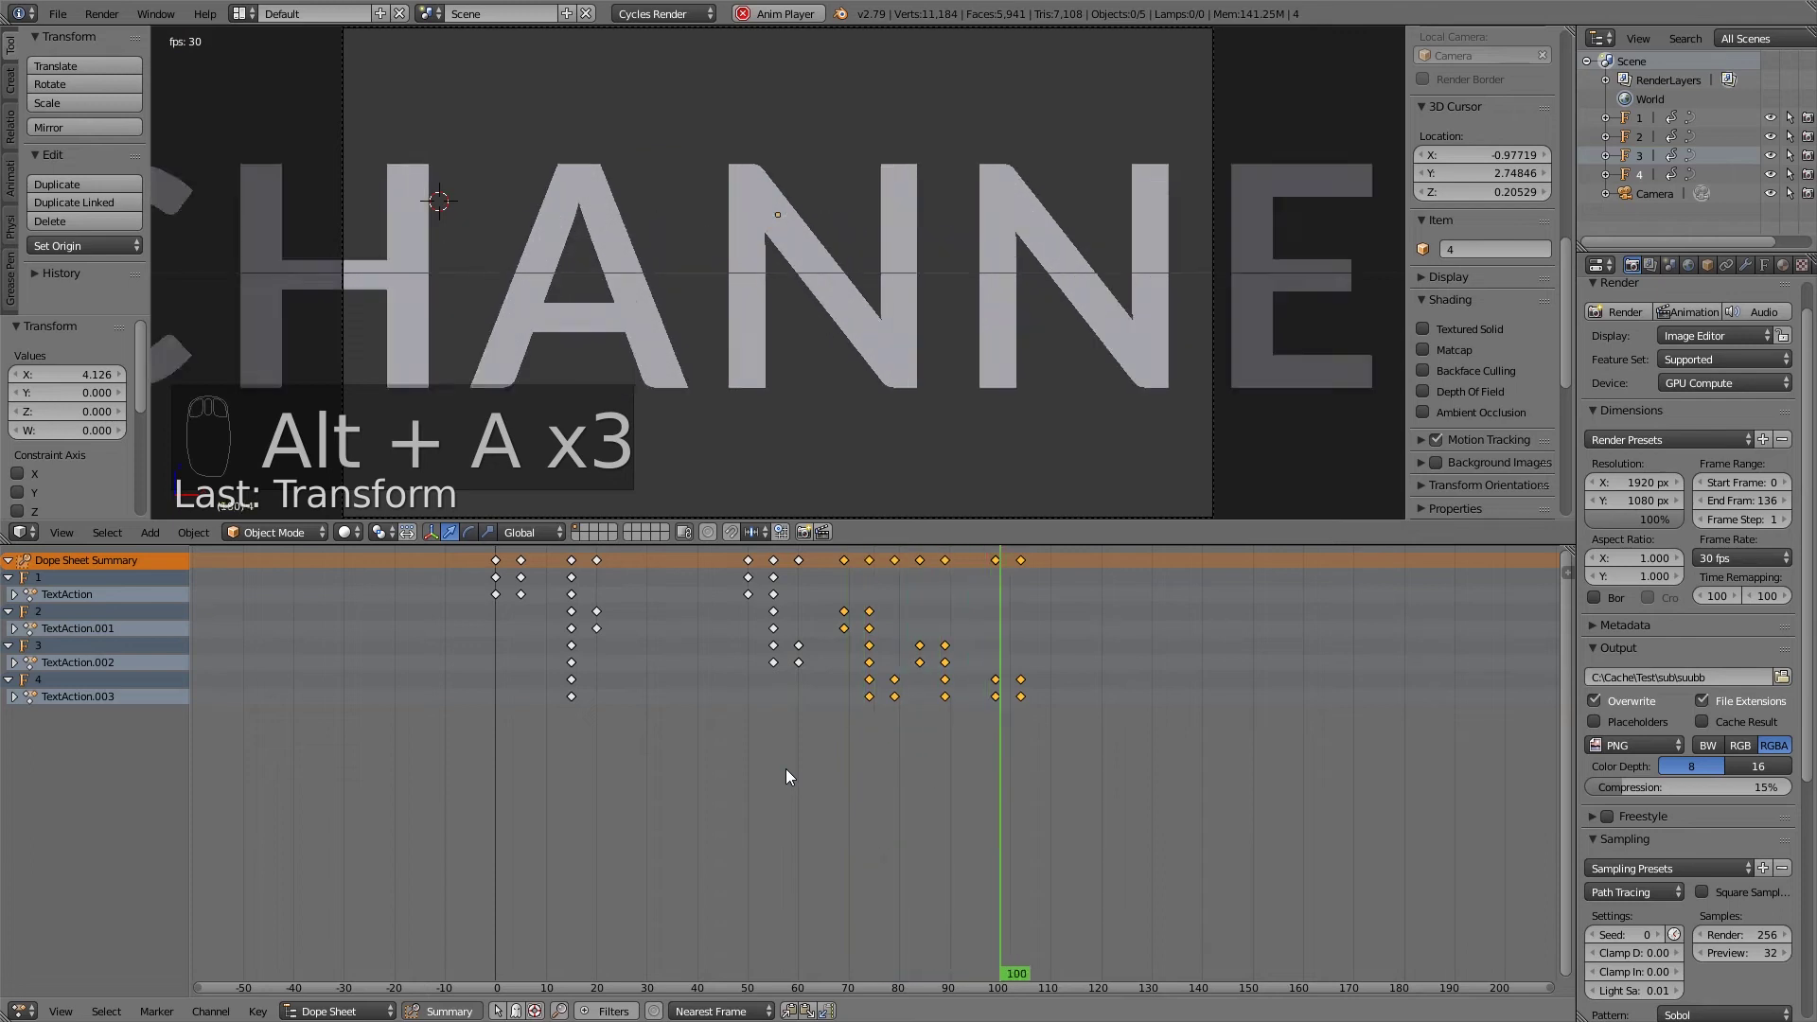
key("alt+a")
left_click_drag(786, 769, 844, 768)
key("alt+a")
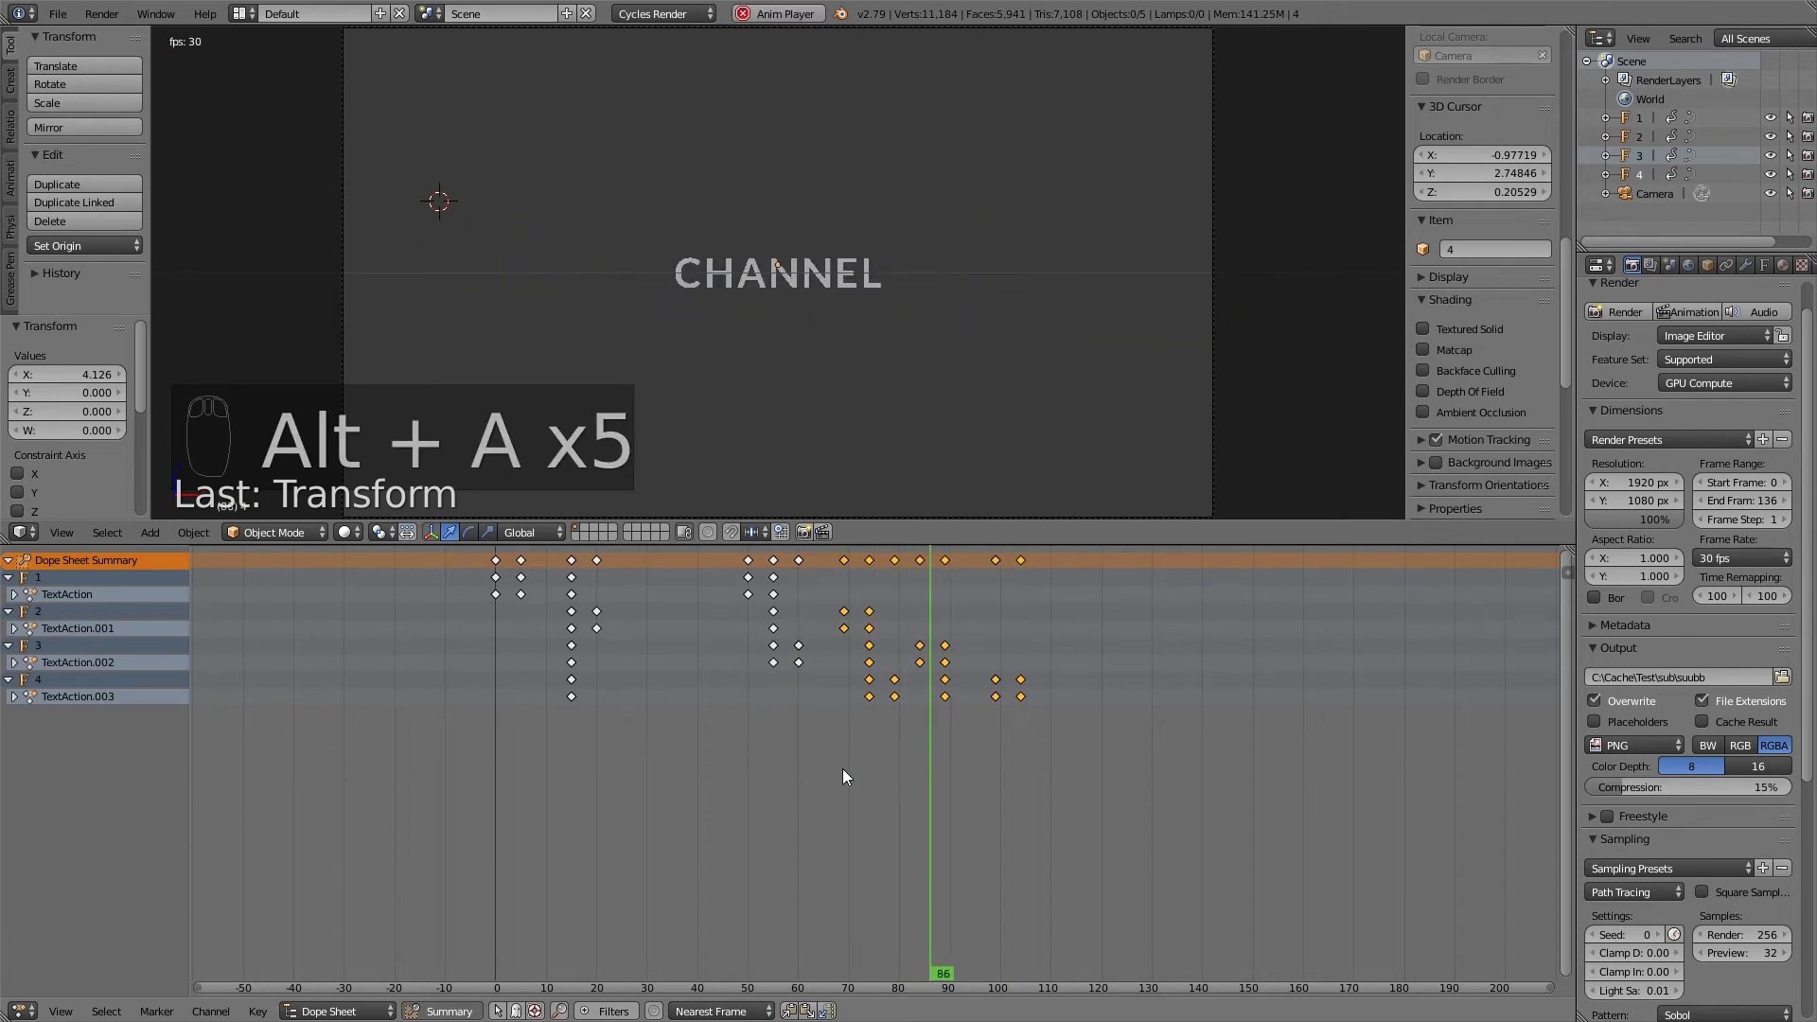
key("alt+a")
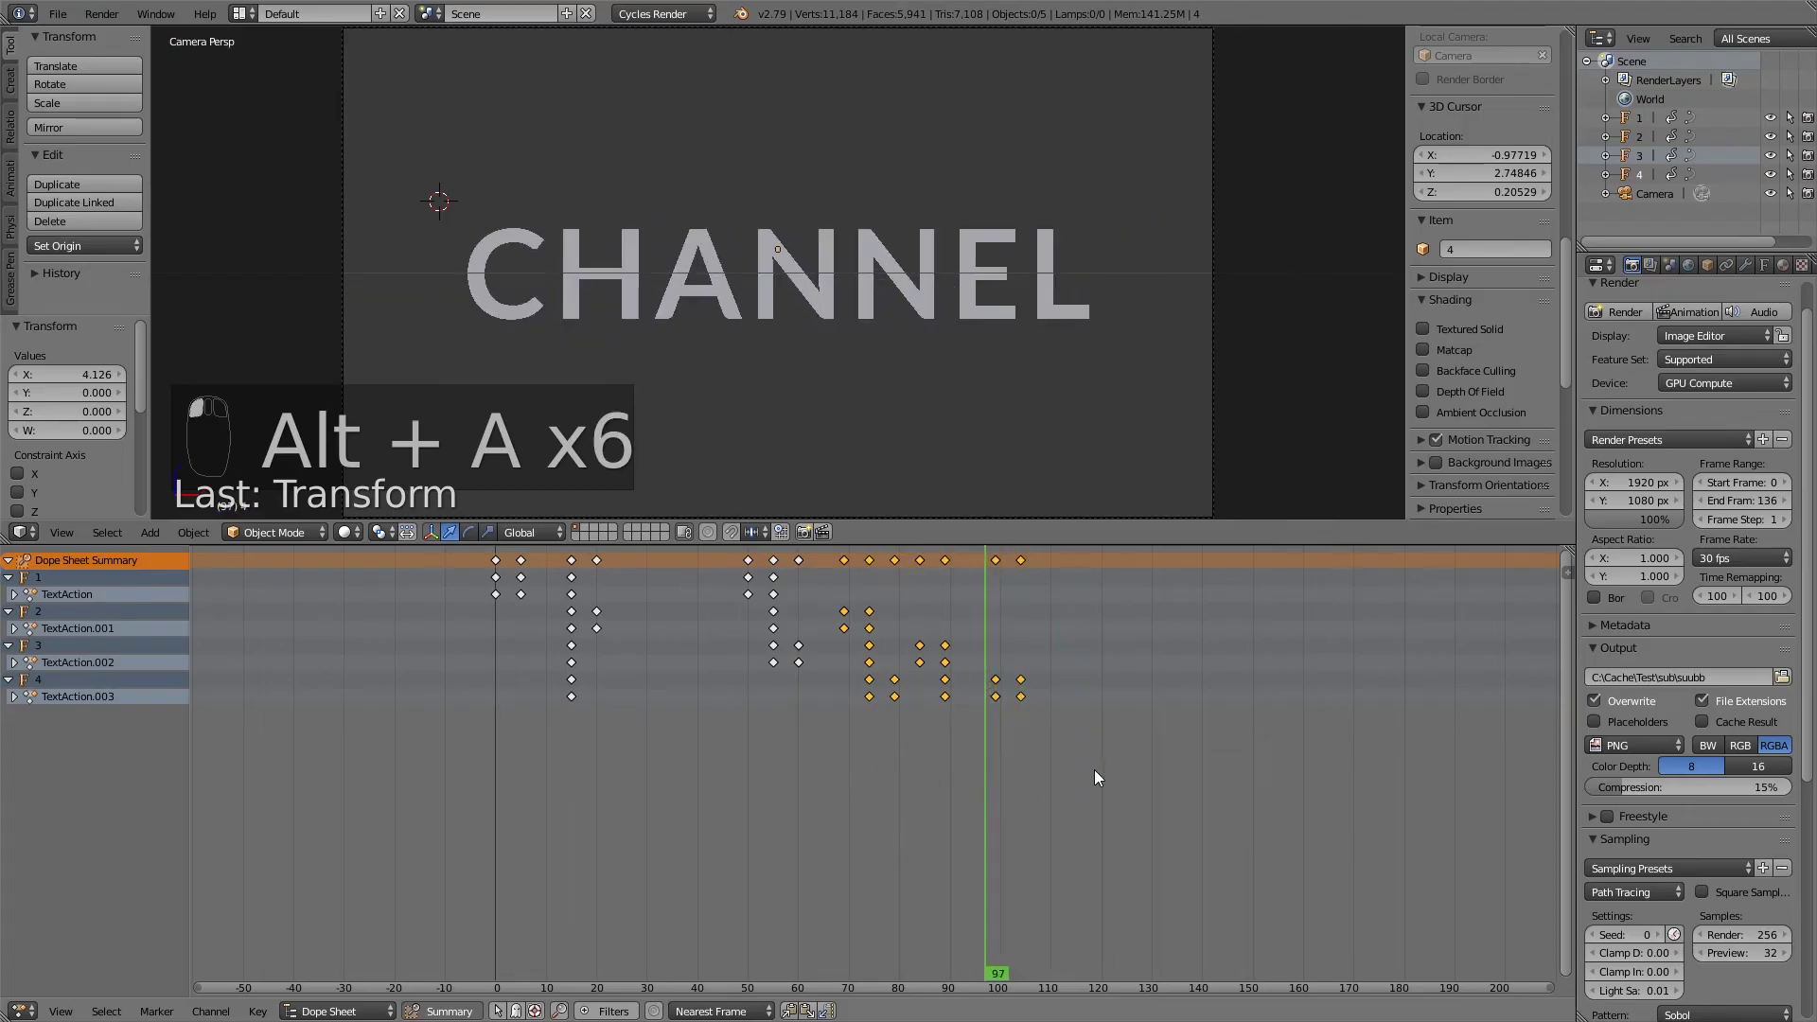
Move the final keyframes at frames 100 and 105 later, toward frames 115 and 120.
key("a")
left_click_drag(1023, 607, 978, 531)
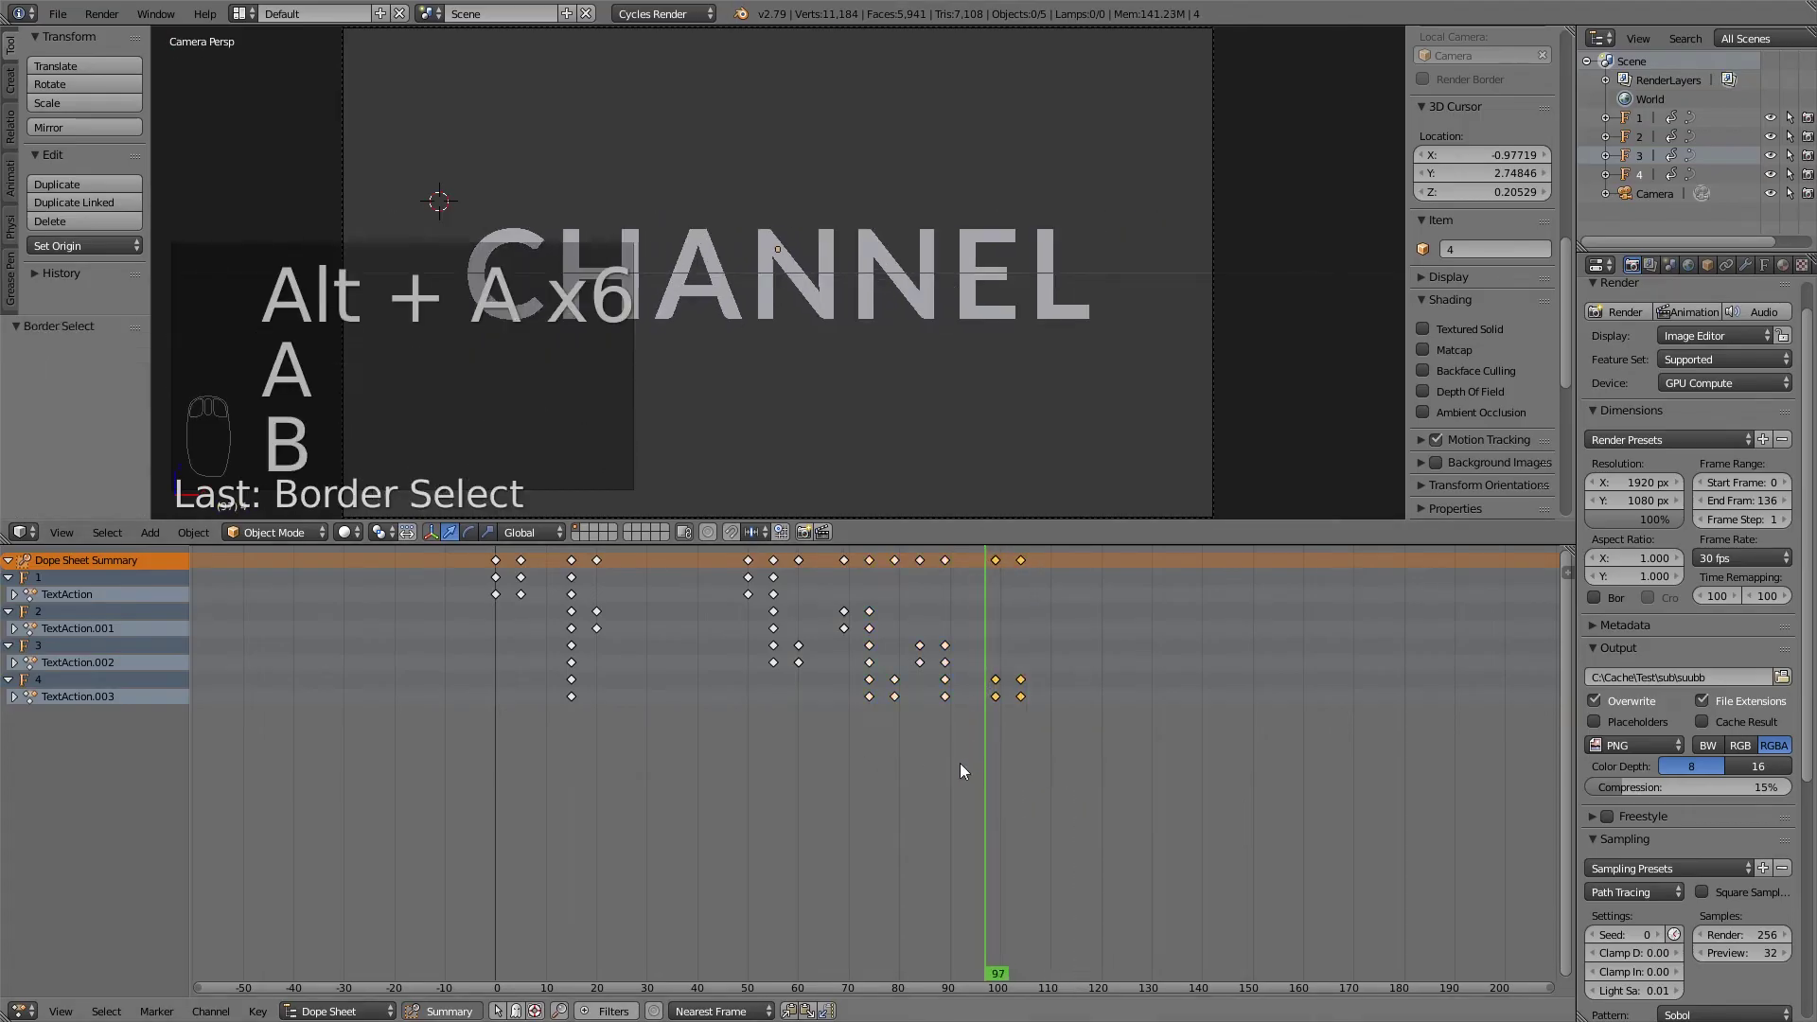
left_click_drag(984, 768, 828, 775)
key("g")
left_click(1032, 739)
key("alt+a")
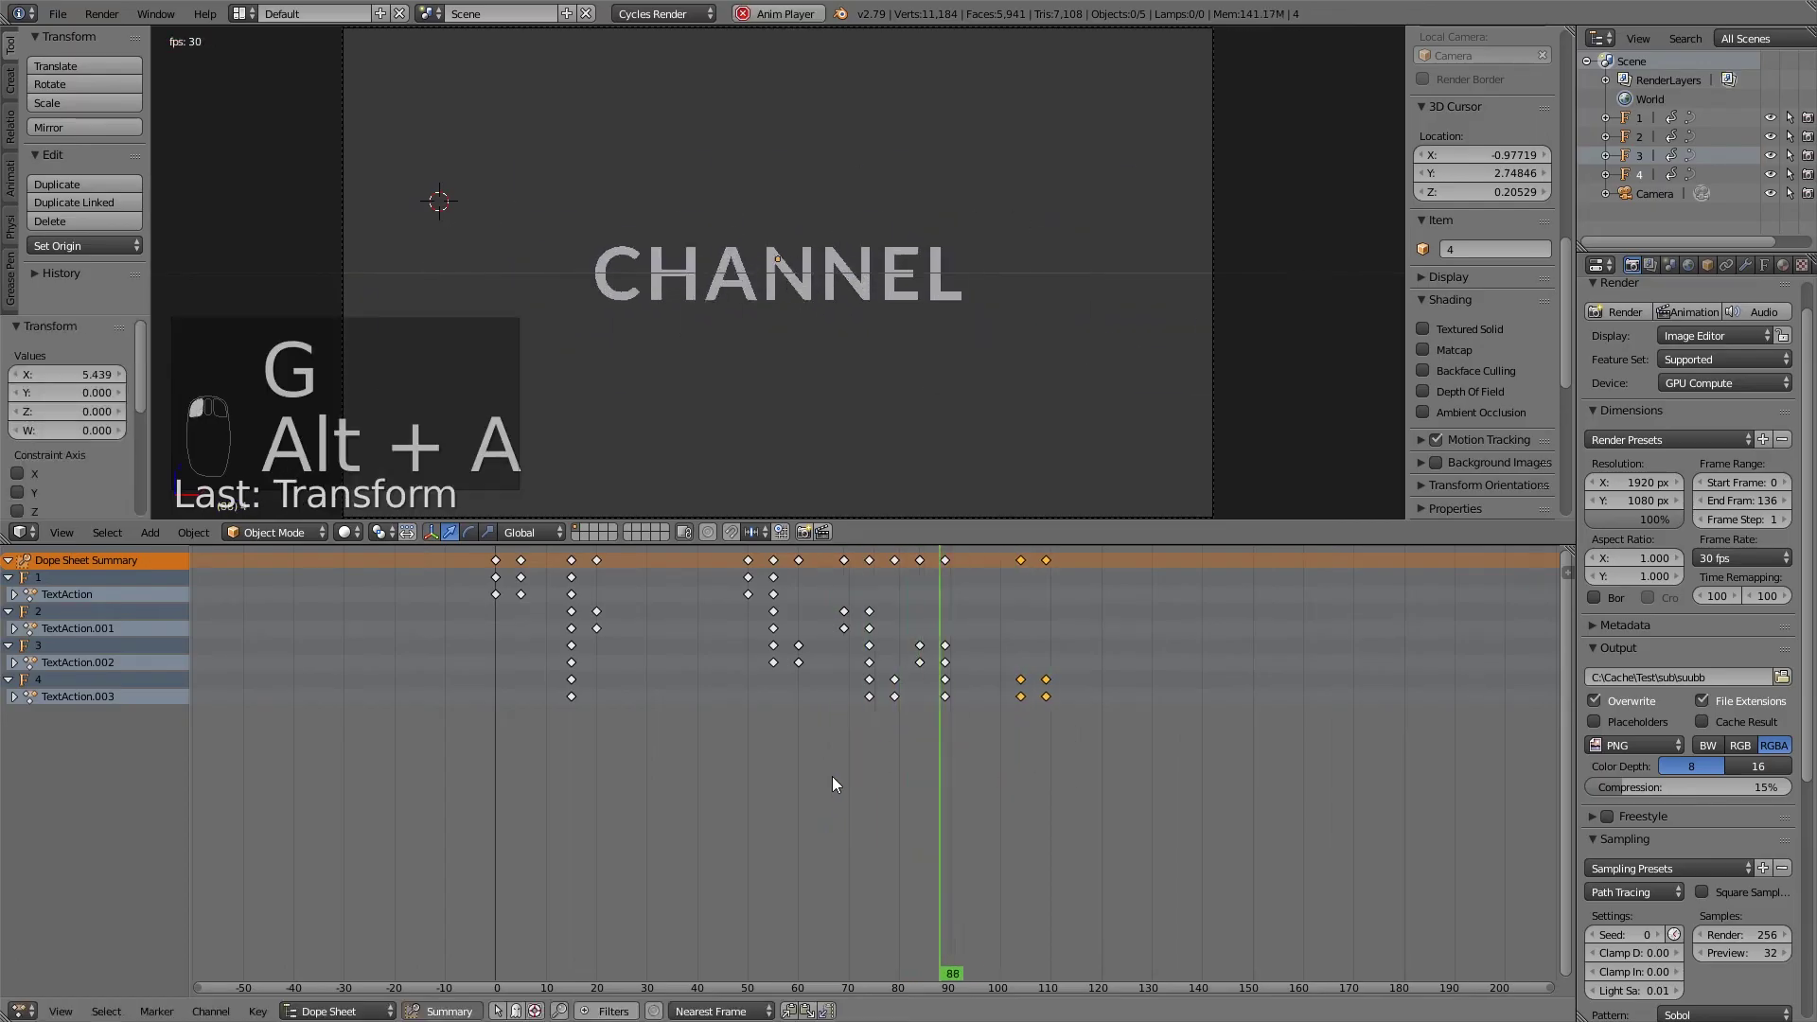
key("alt+a")
key("g")
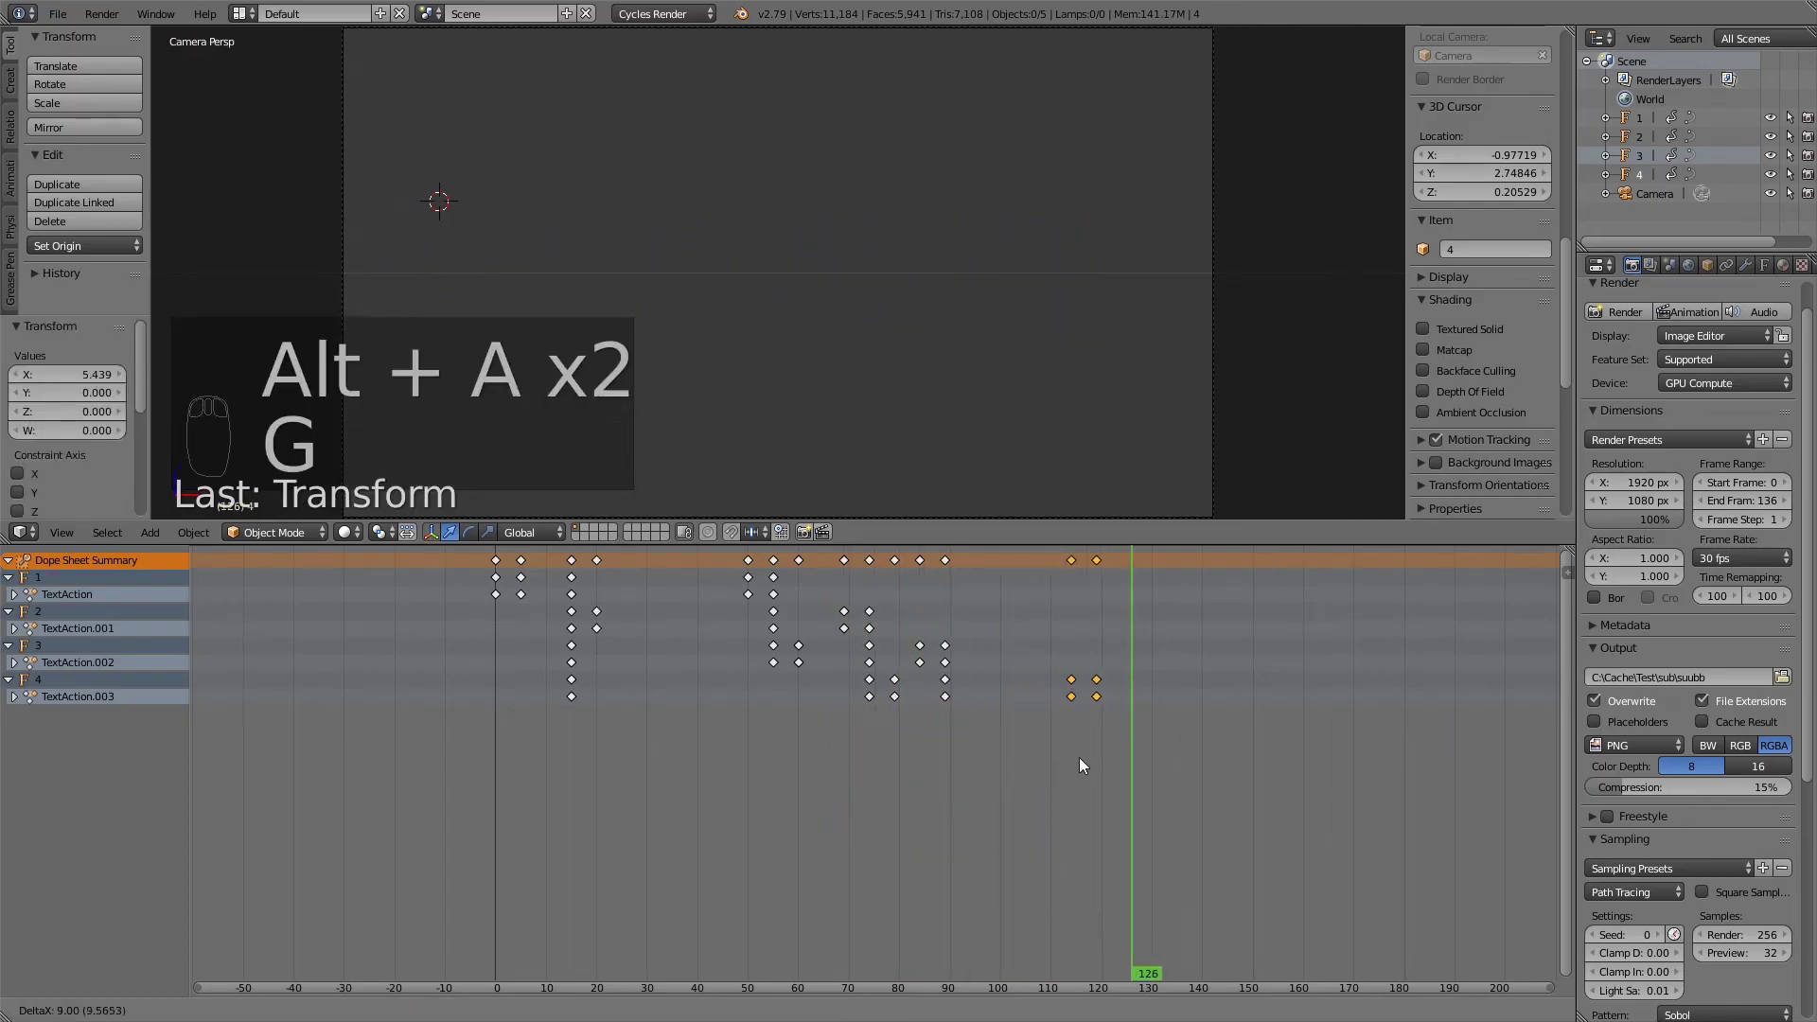
left_click(1050, 771)
left_click(812, 778)
key("alt+a")
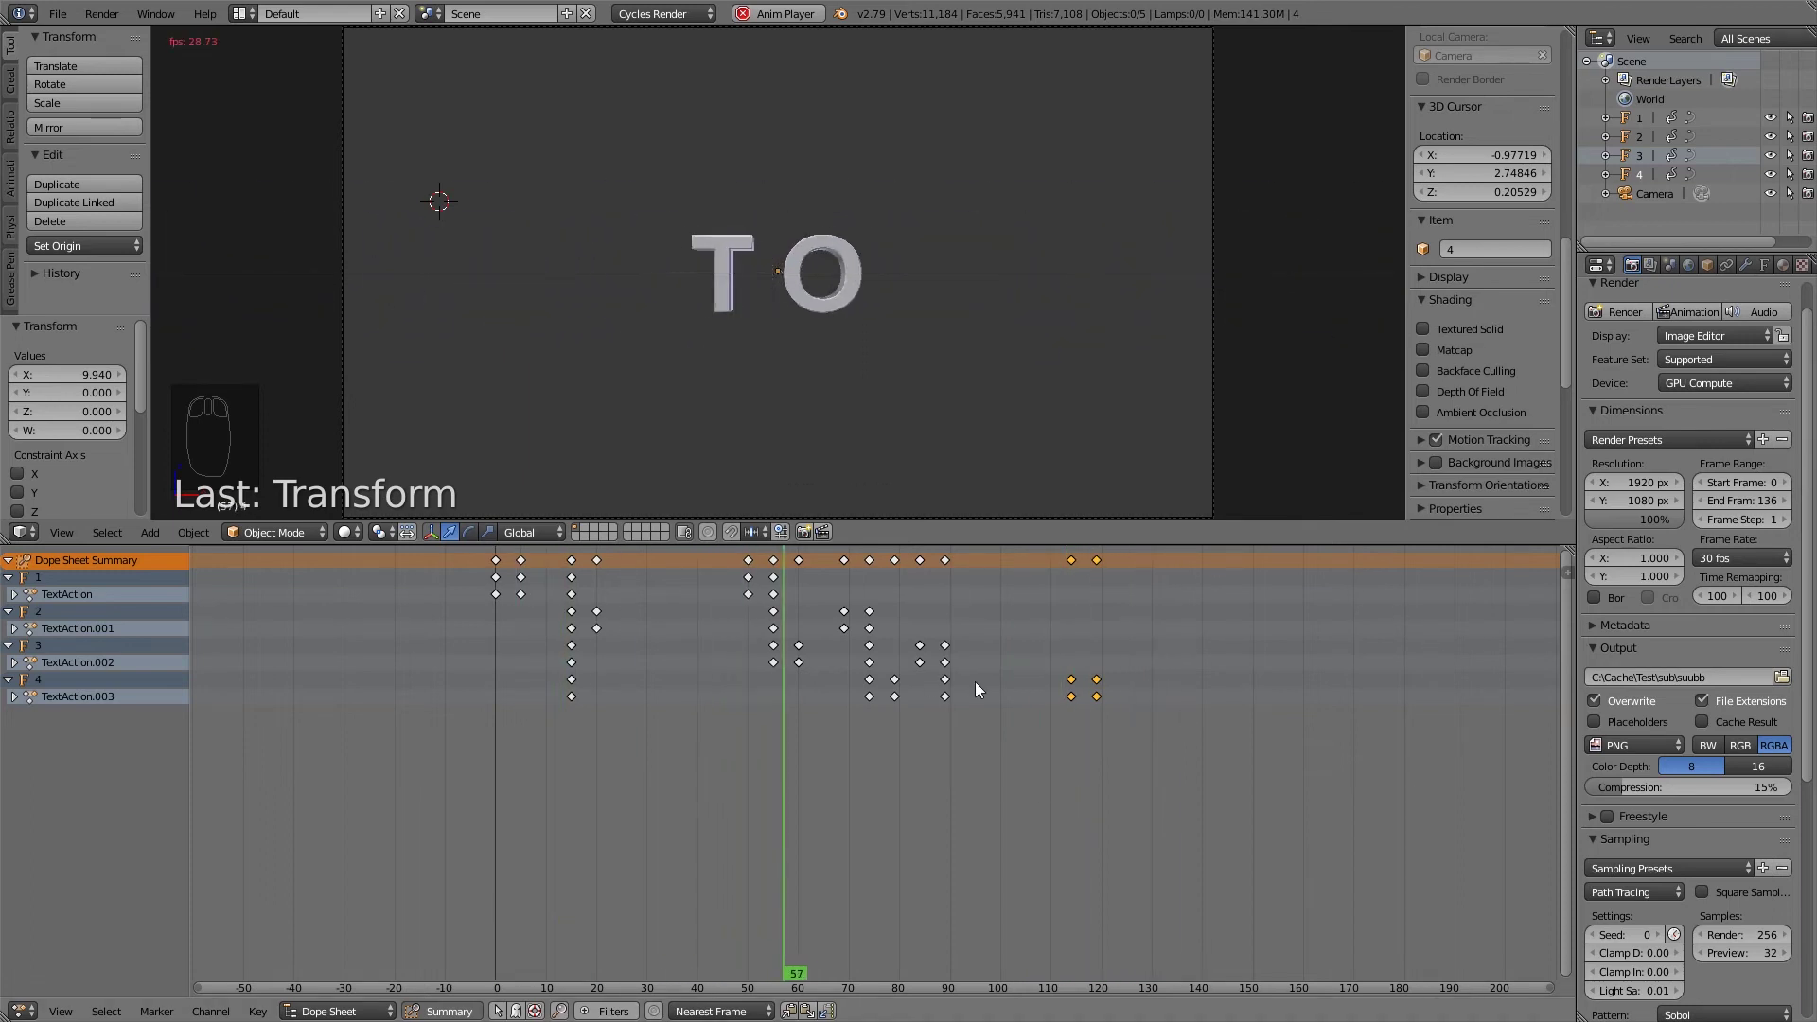
key("alt+a")
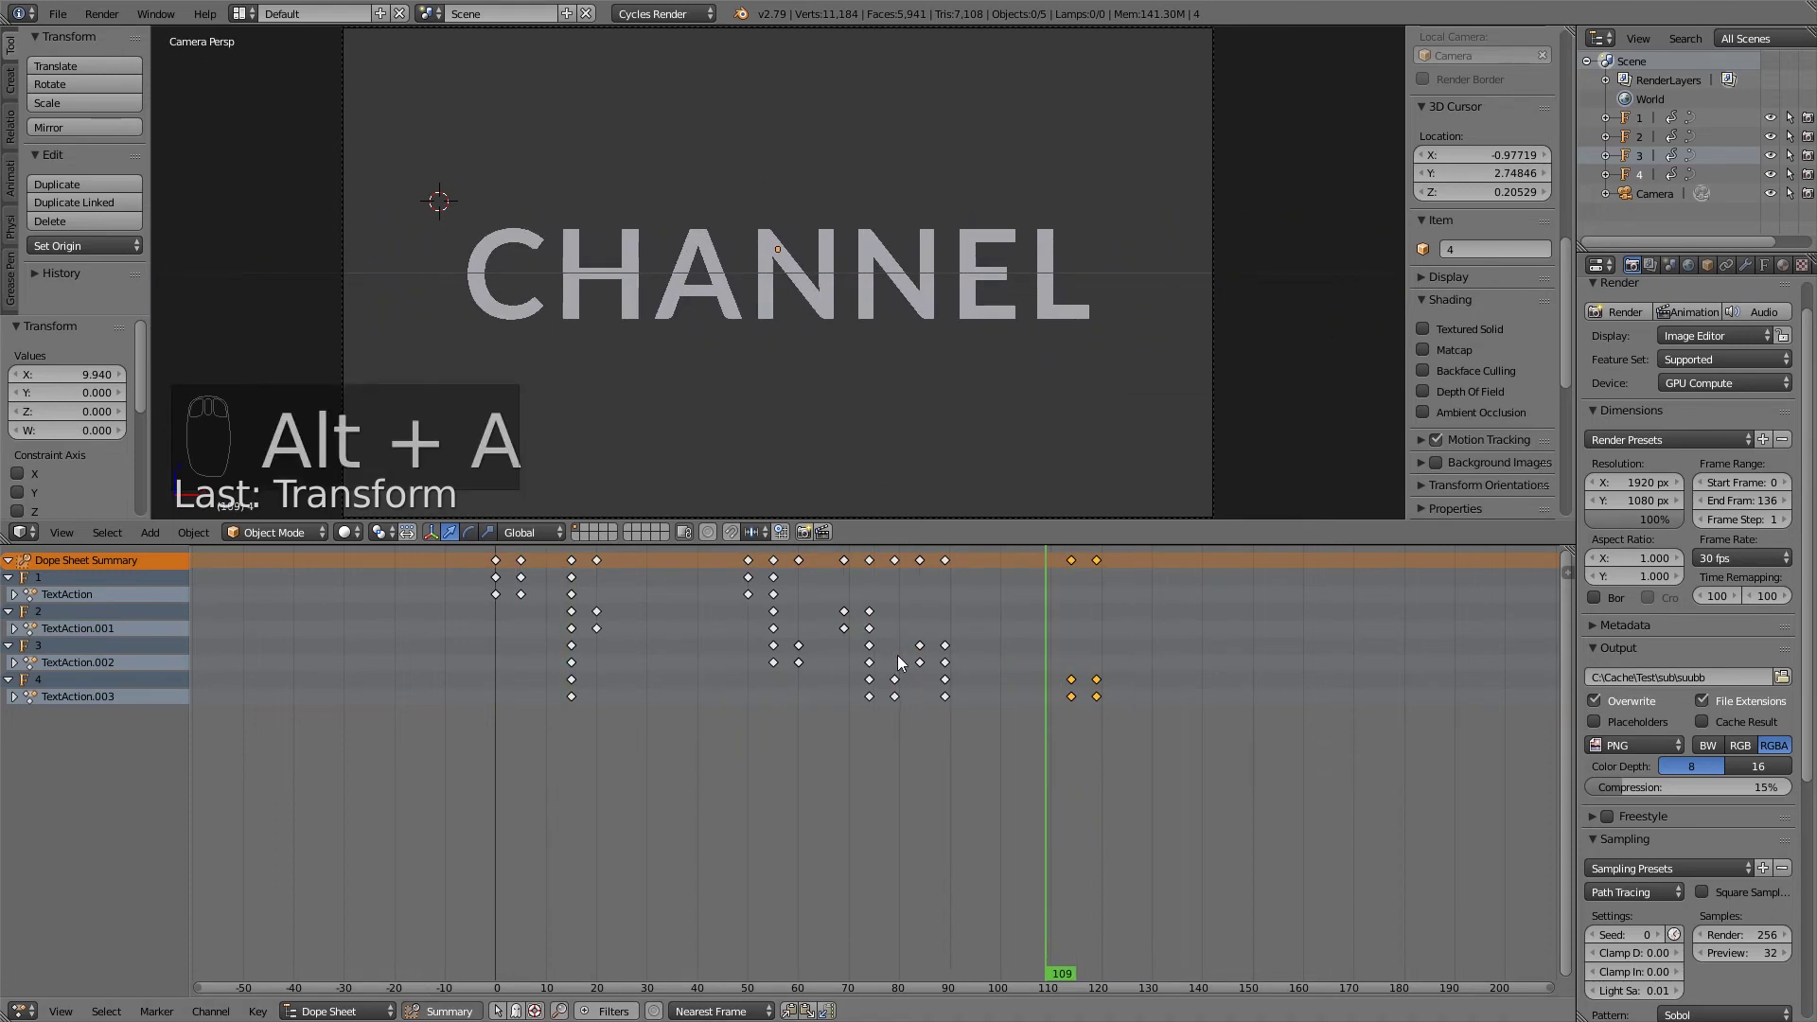
left_click_drag(1058, 752, 497, 768)
key("alt+a")
key("alt+a")
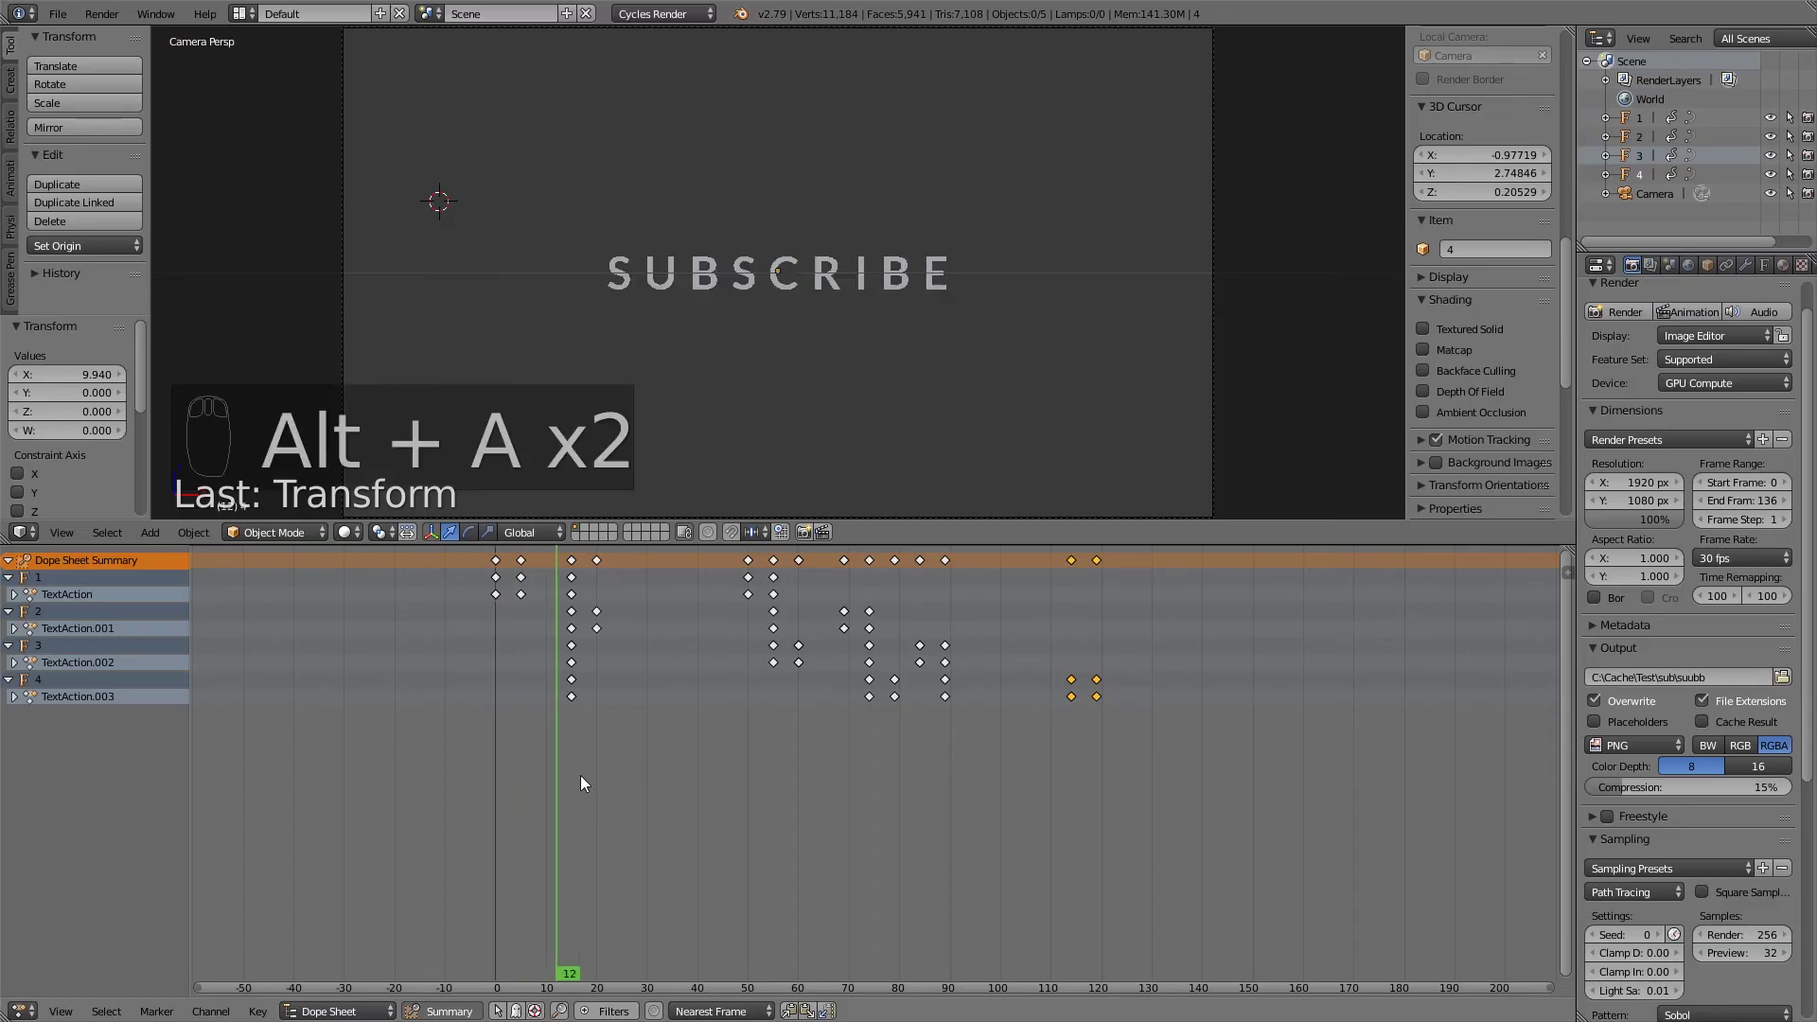
key("alt+a")
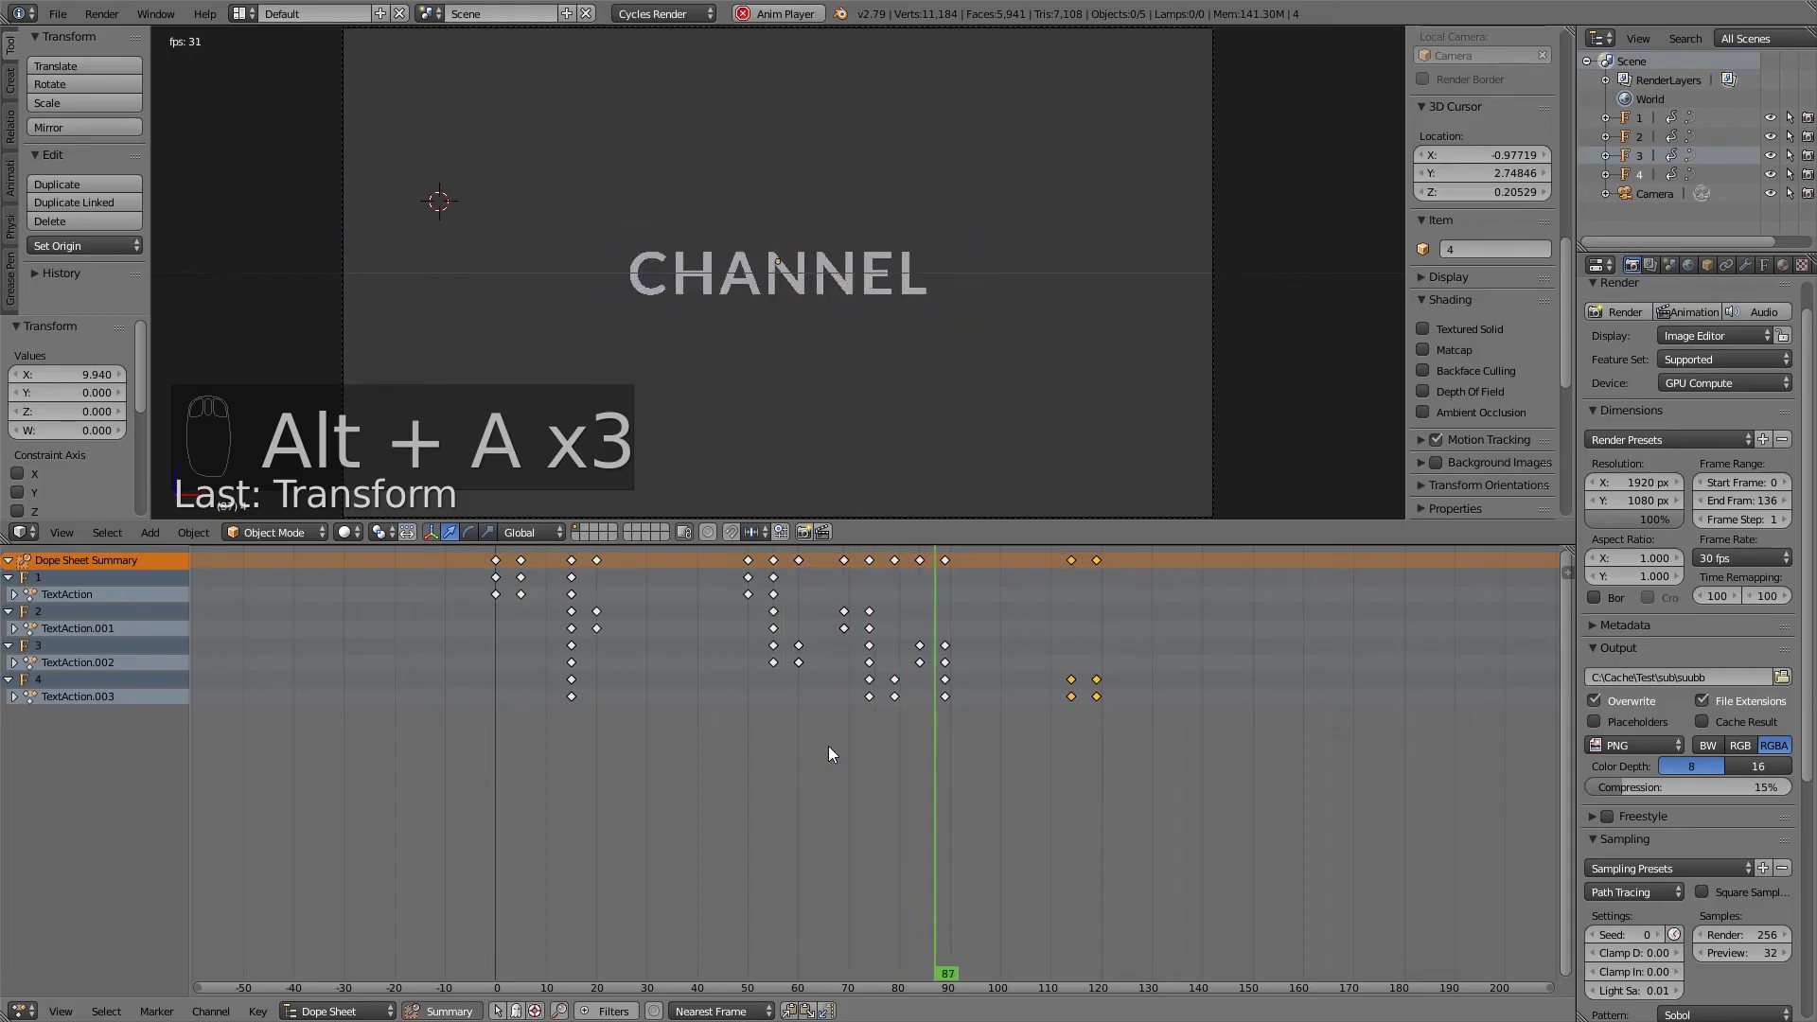
key("alt+a")
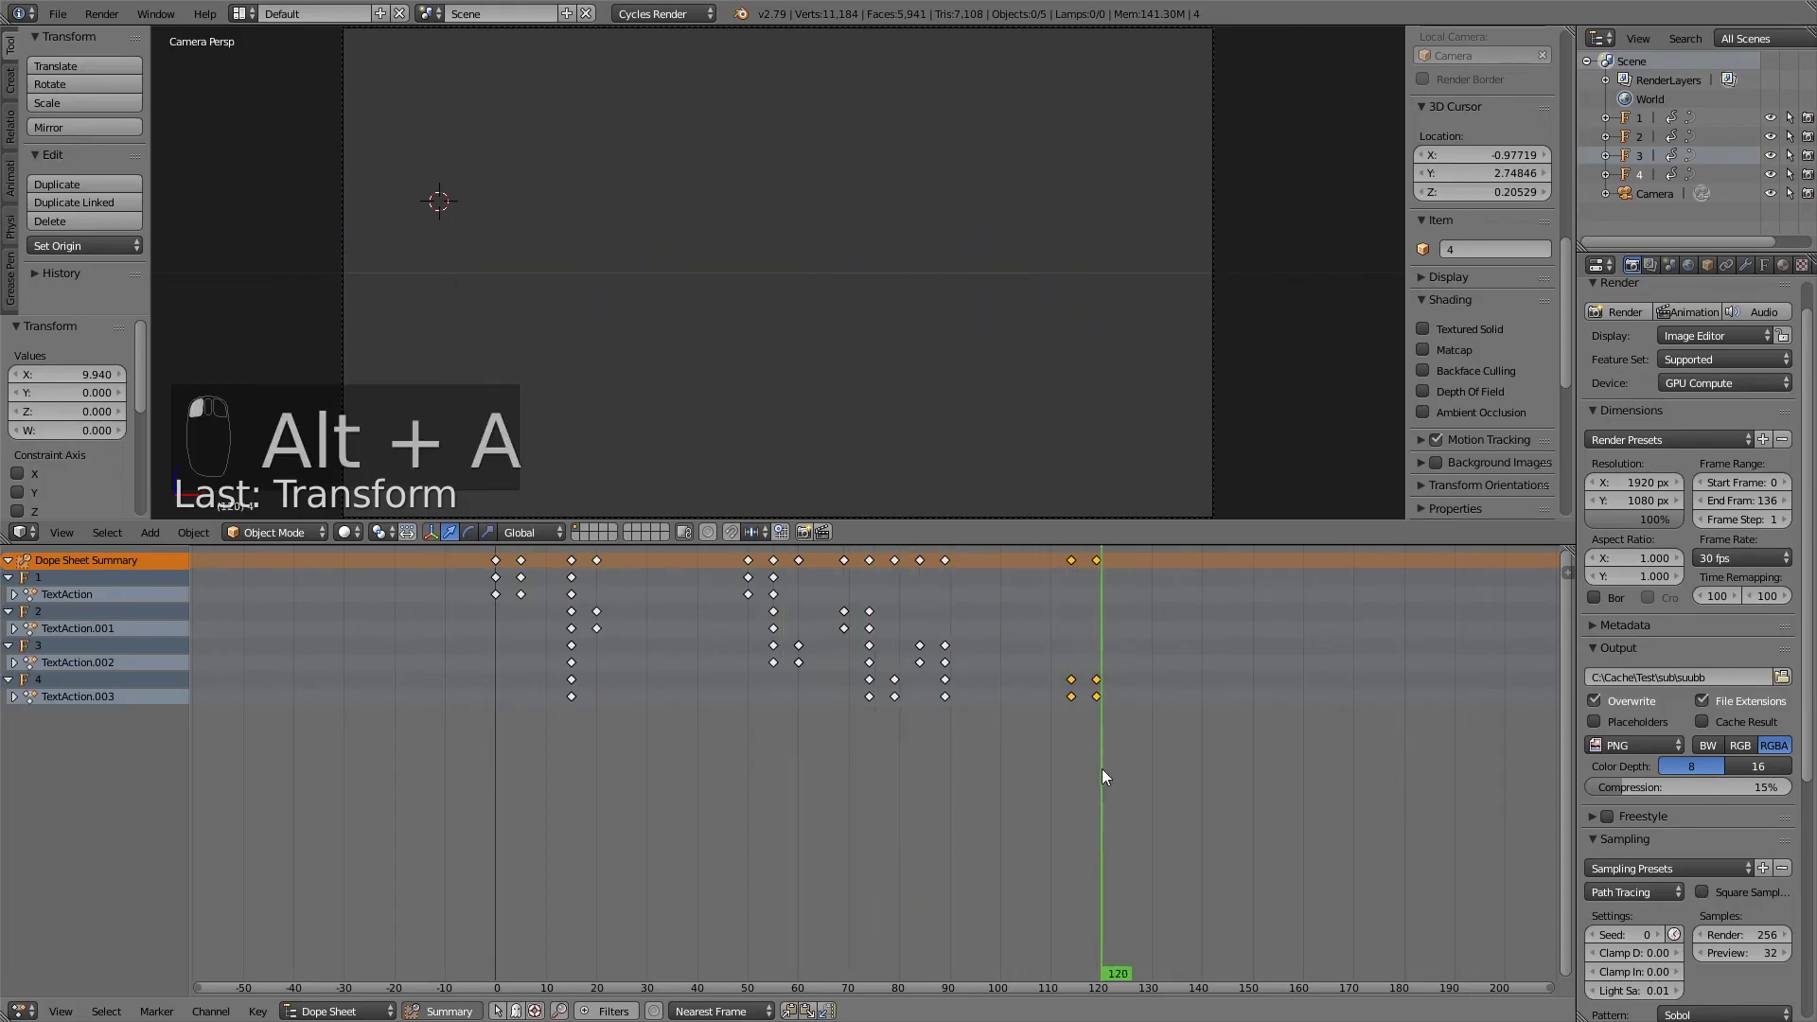
left_click_drag(1102, 768, 497, 765)
key("alt+a")
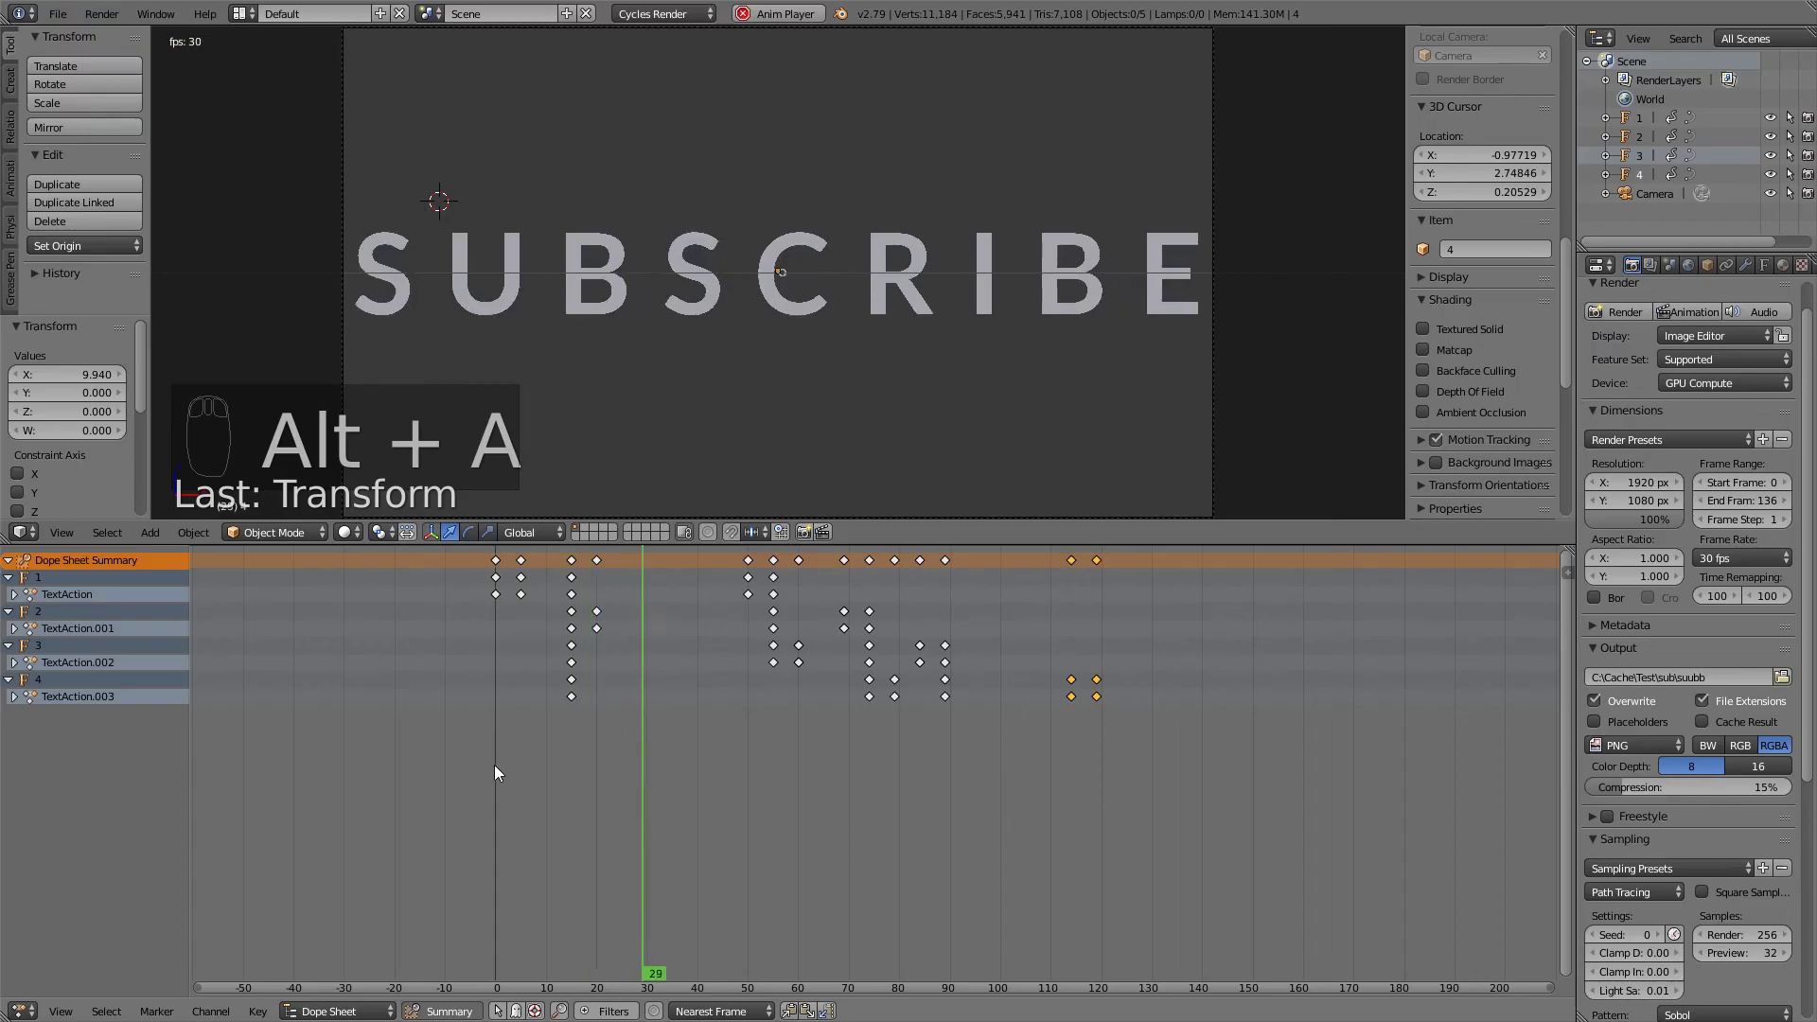
key("alt+a")
key("alt+a")
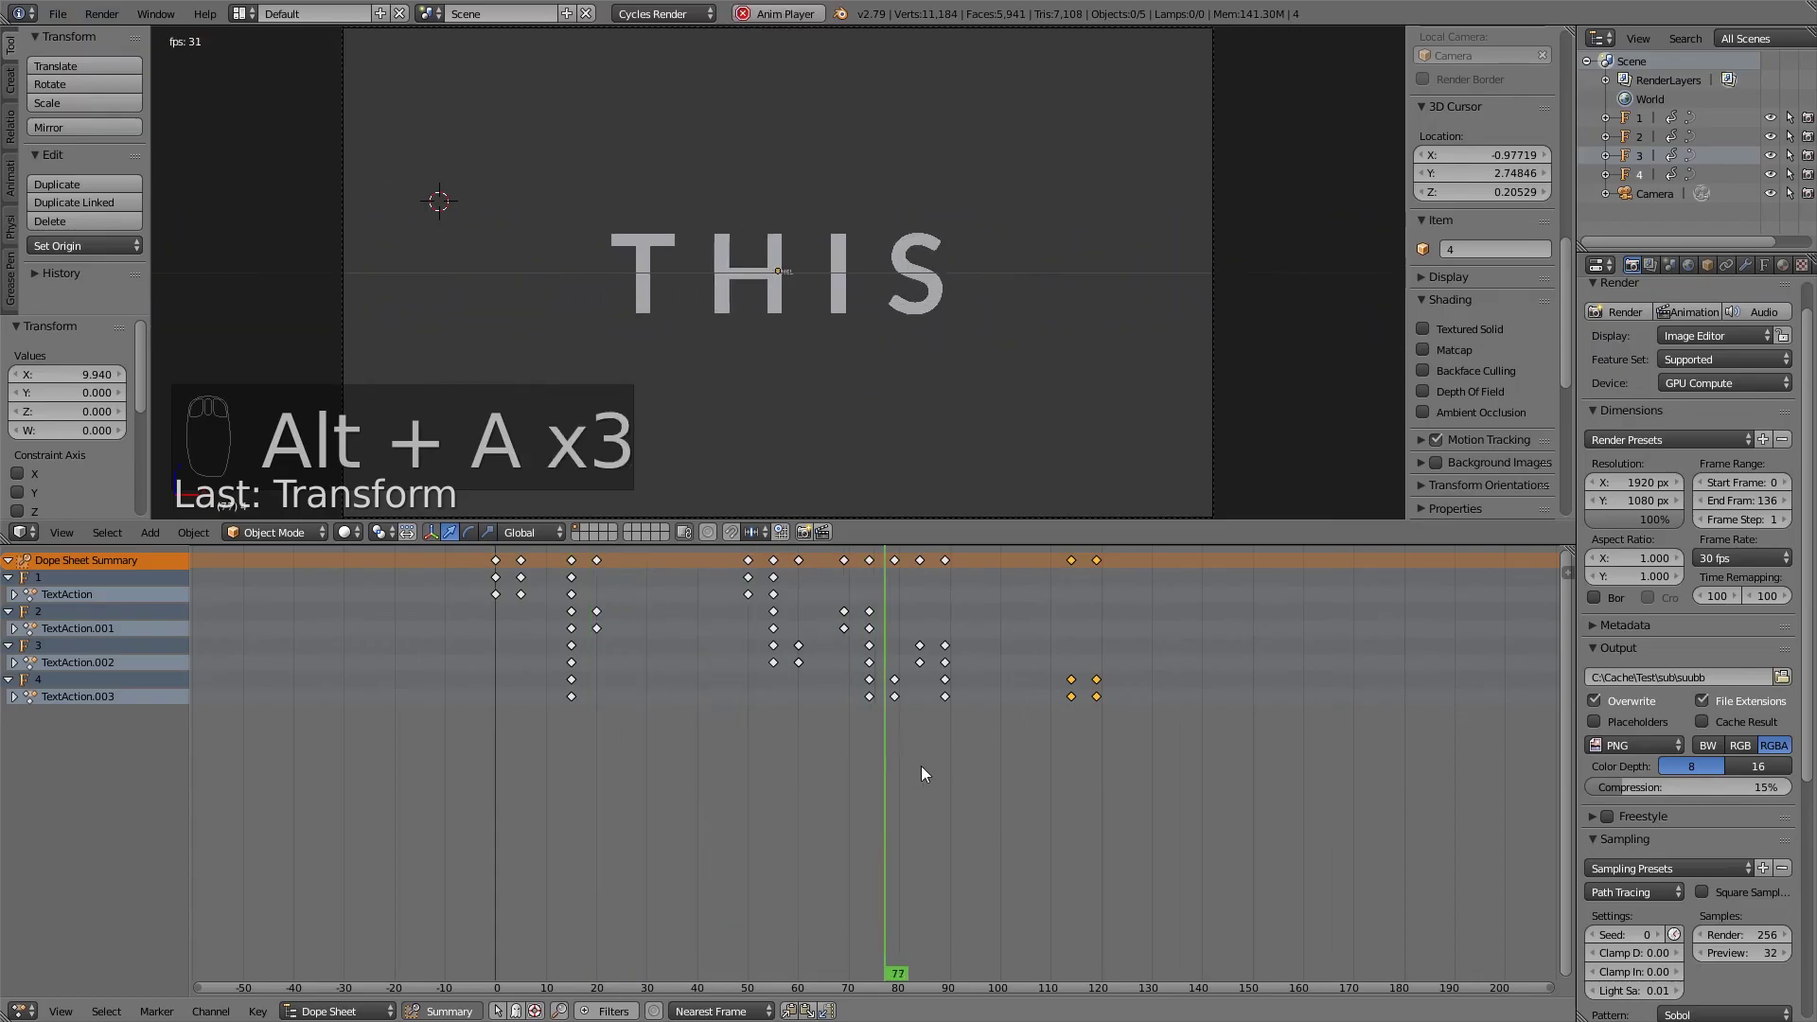